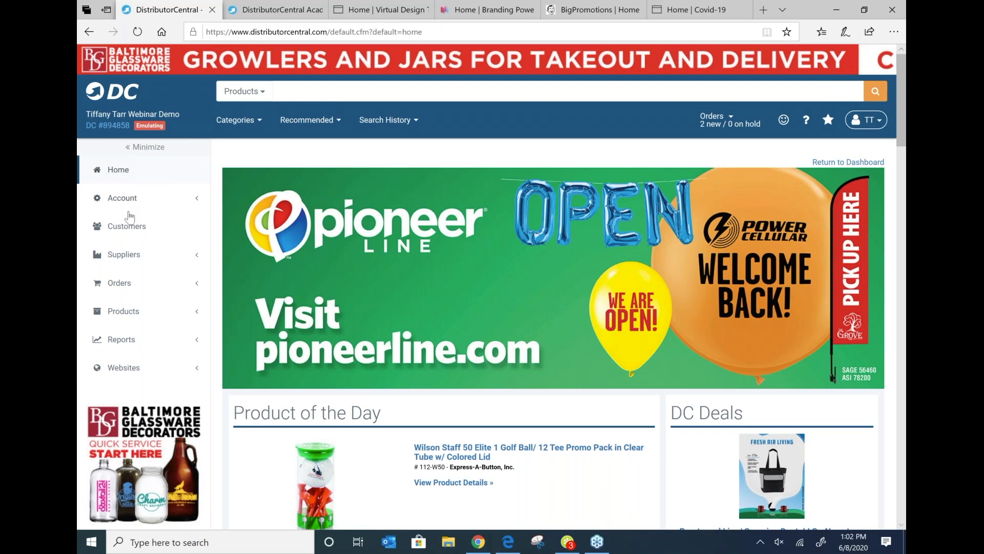
# Step: Open the Account Preferences page from the Account section's Preferences menu
pyautogui.click(130, 200)
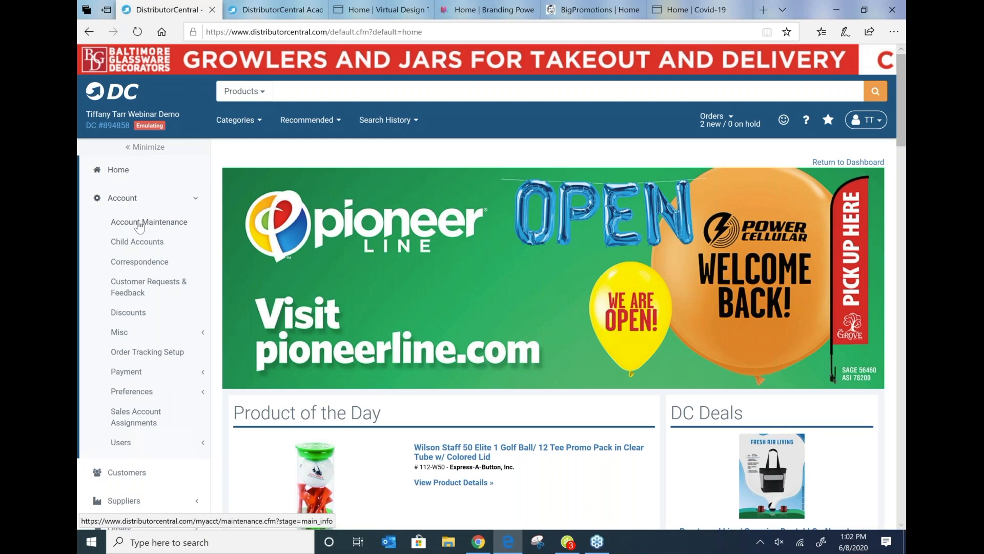
pyautogui.click(118, 395)
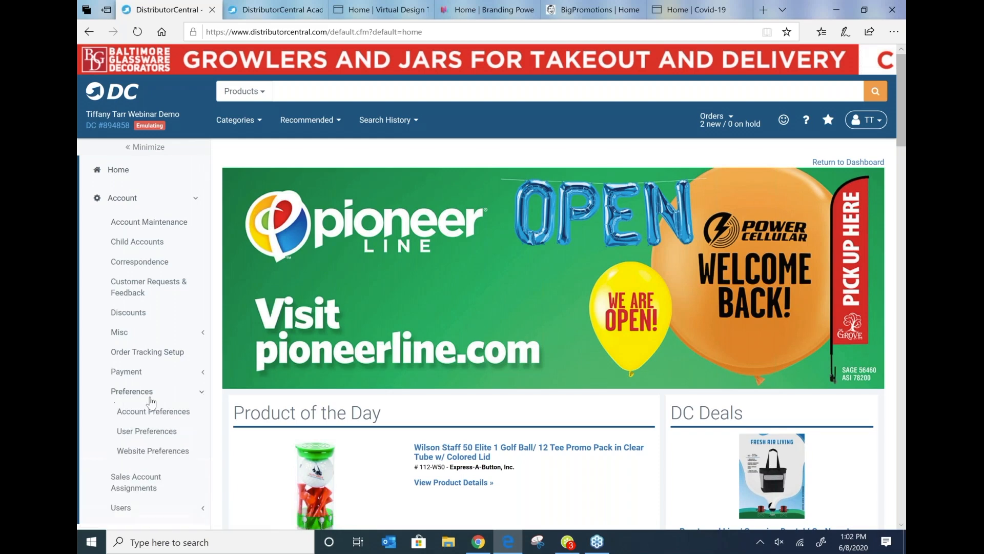
pyautogui.click(170, 415)
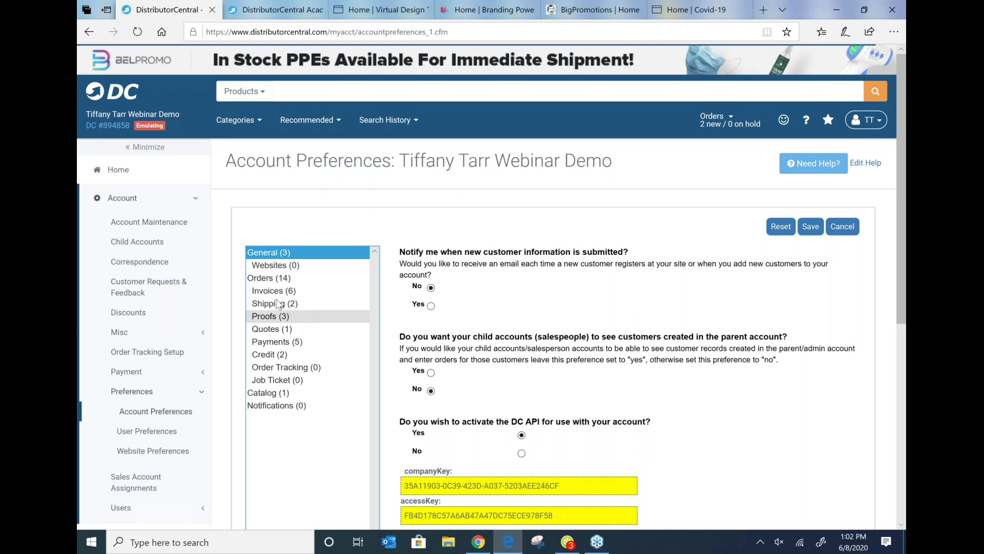
# Step: Set the new customer information notification preference to Yes
pyautogui.scroll(-3, 538, 178)
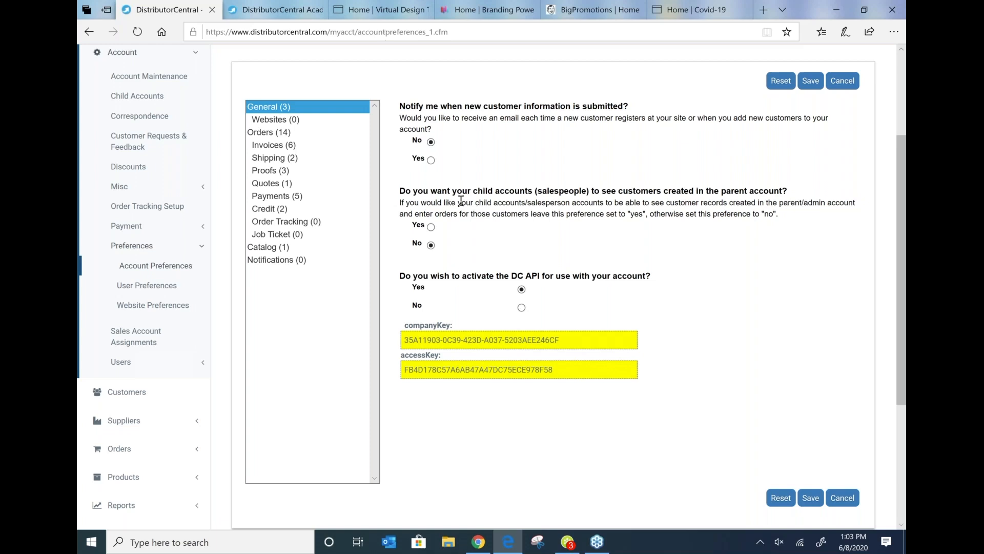
pyautogui.click(430, 160)
# Step: Open the Orders preferences and uncheck Fax under accepted artwork methods
pyautogui.click(273, 132)
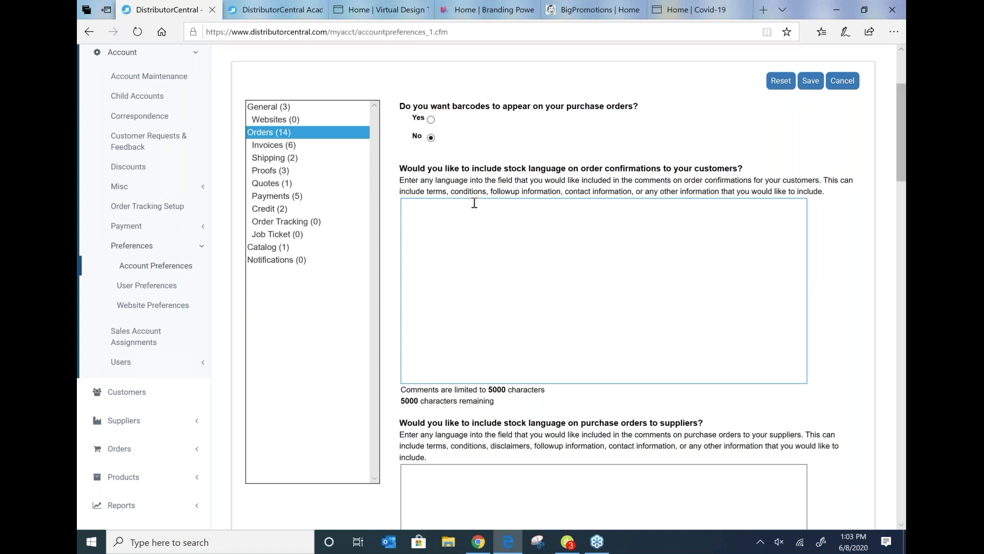
pyautogui.click(498, 186)
pyautogui.click(905, 167)
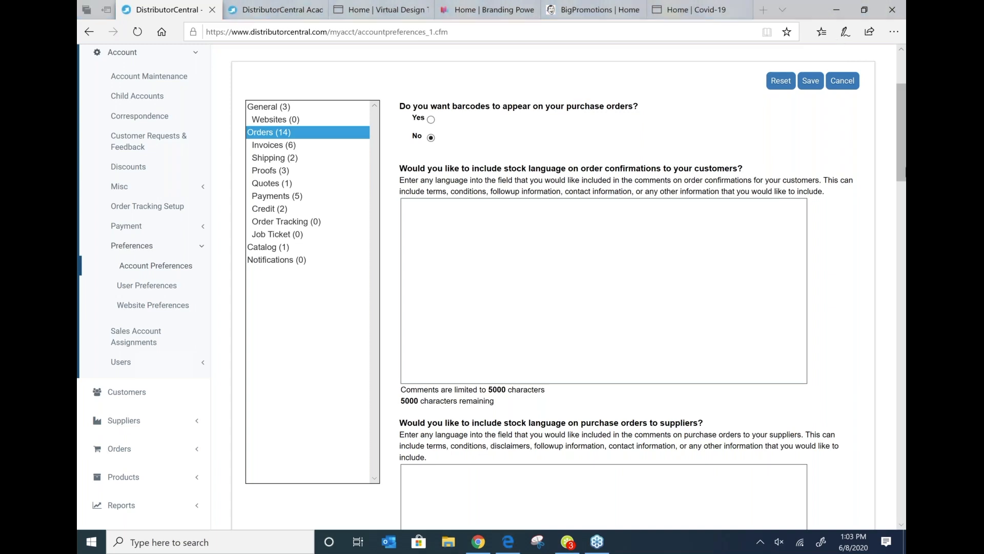
pyautogui.click(447, 228)
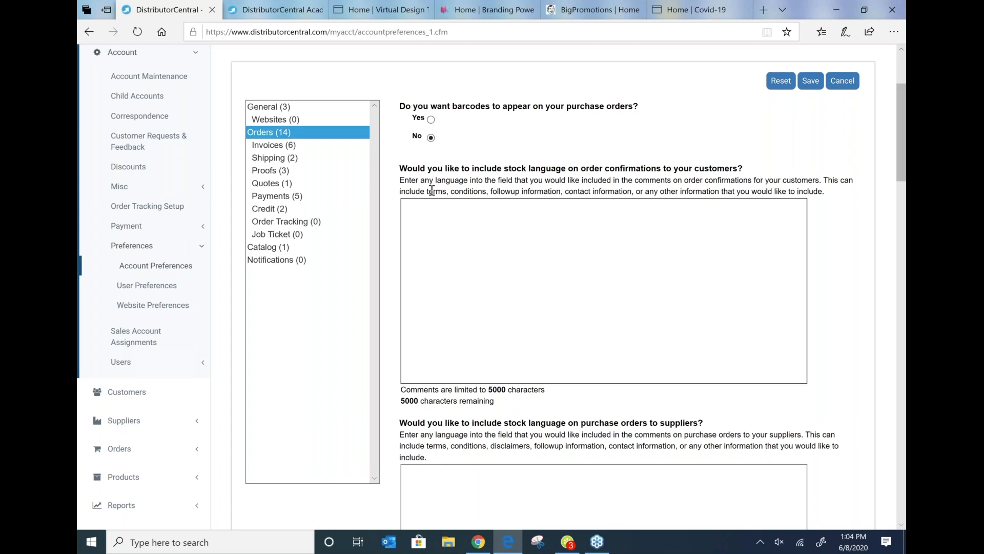
pyautogui.scroll(-3, 609, 292)
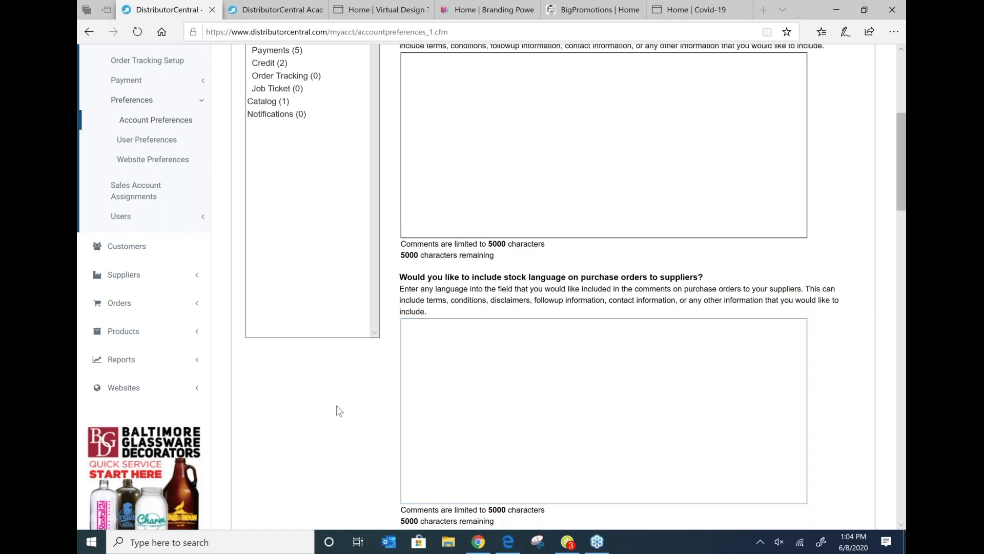
pyautogui.scroll(-3, 340, 419)
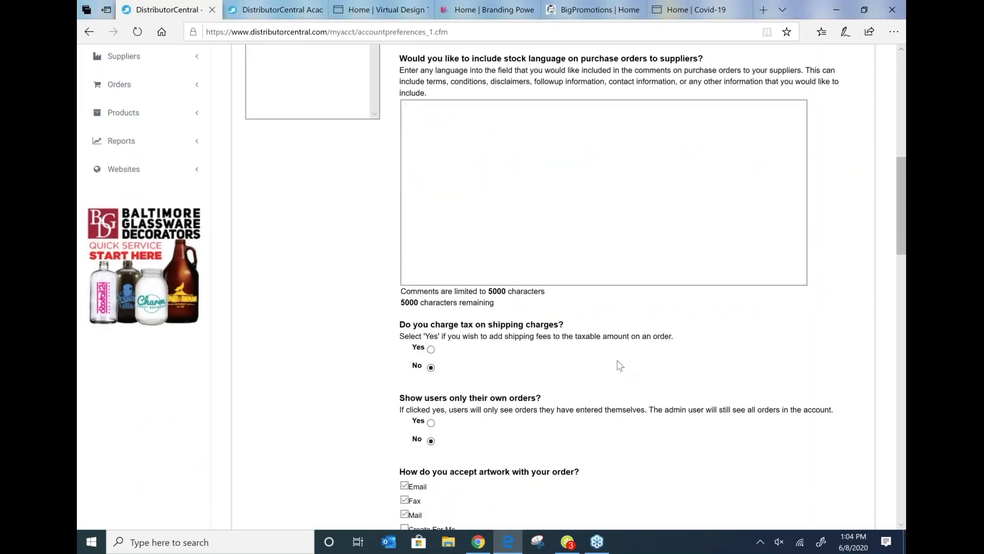
pyautogui.scroll(-2, 620, 365)
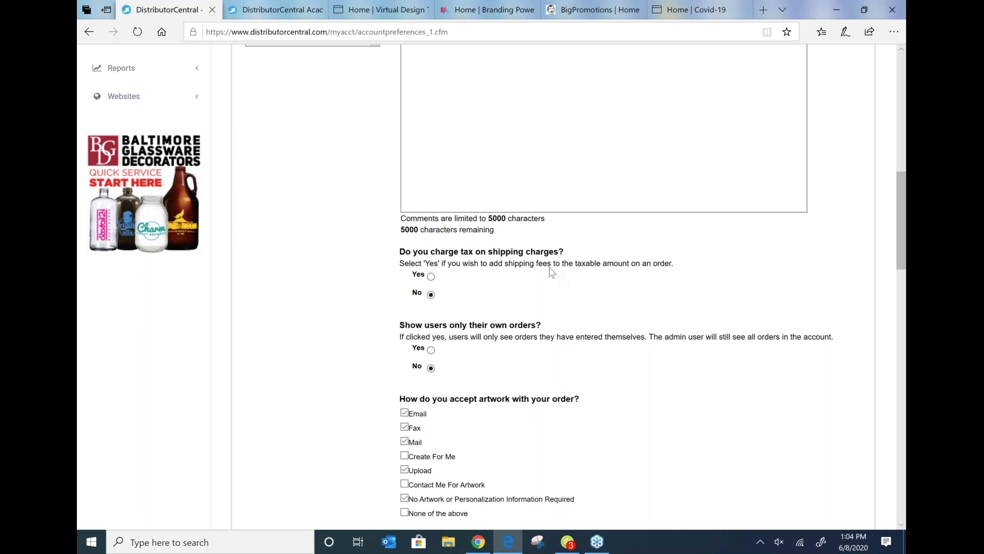
pyautogui.scroll(-1, 501, 307)
pyautogui.scroll(-3, 501, 307)
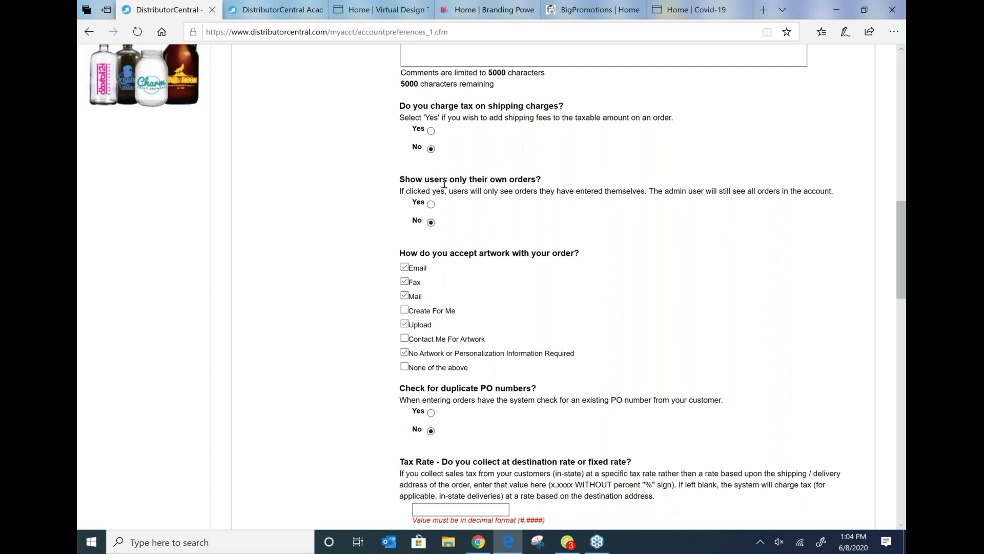
pyautogui.click(405, 282)
# Step: Scroll through the remaining Orders preferences down to the purchase order number setting
pyautogui.scroll(-5, 429, 285)
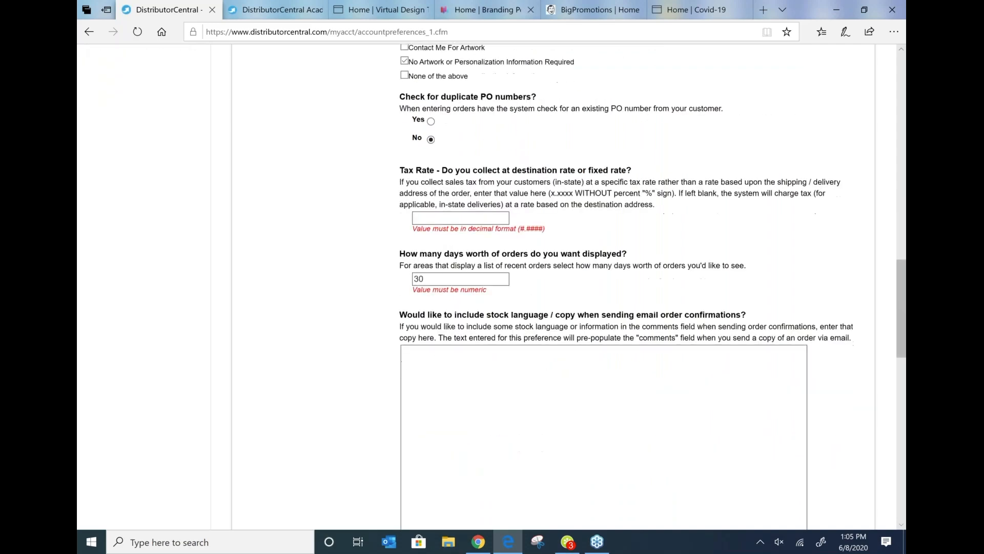
pyautogui.scroll(3, 481, 281)
pyautogui.scroll(-3, 481, 281)
pyautogui.scroll(-6, 481, 281)
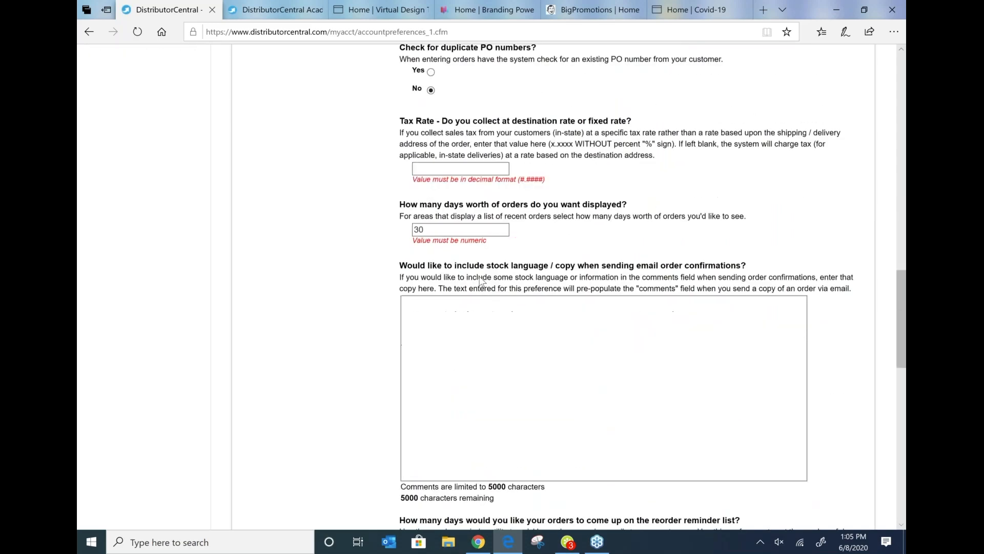
pyautogui.scroll(-3, 481, 281)
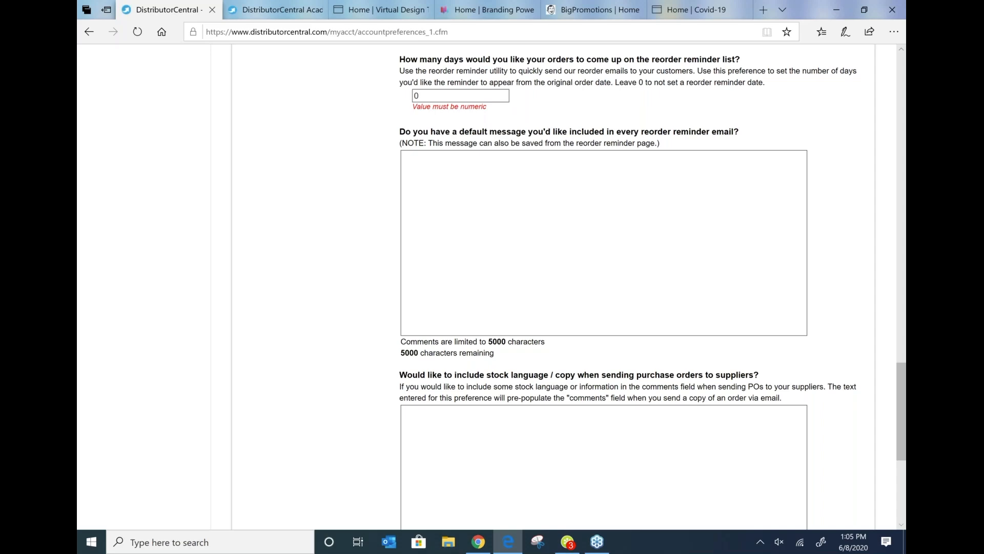
pyautogui.scroll(-6, 481, 281)
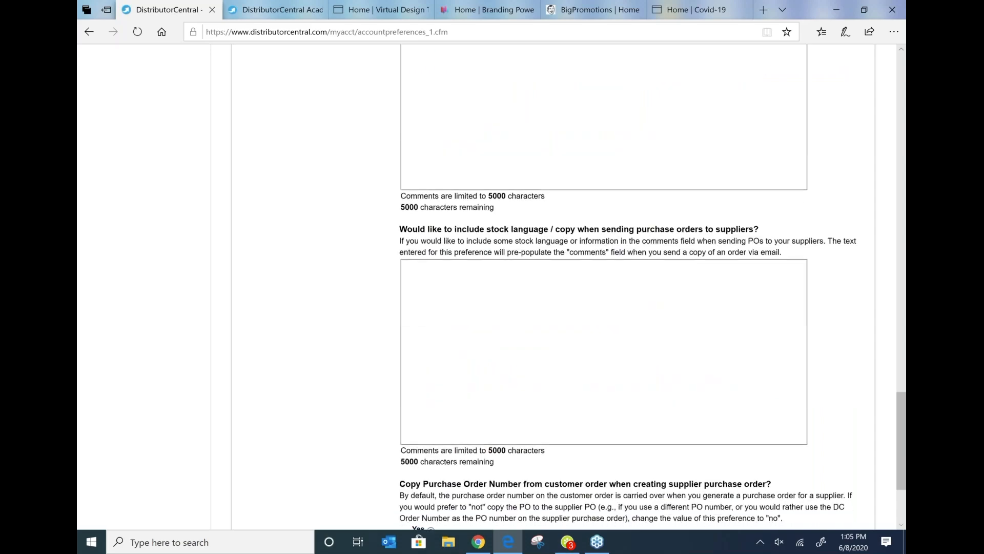
pyautogui.click(582, 208)
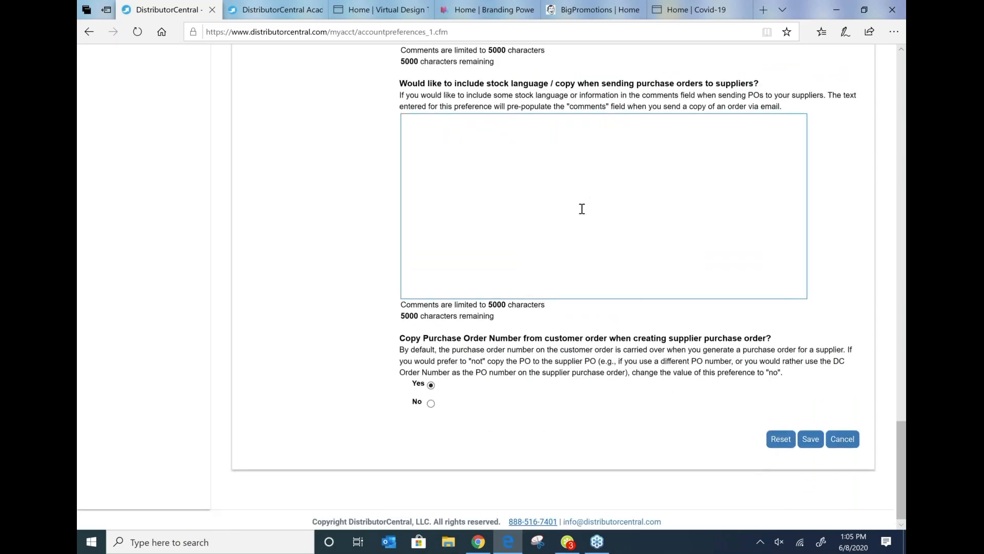
pyautogui.scroll(15, 582, 209)
# Step: Open the Invoices preferences and review its pay-online, stock language, logo and format settings
pyautogui.click(287, 291)
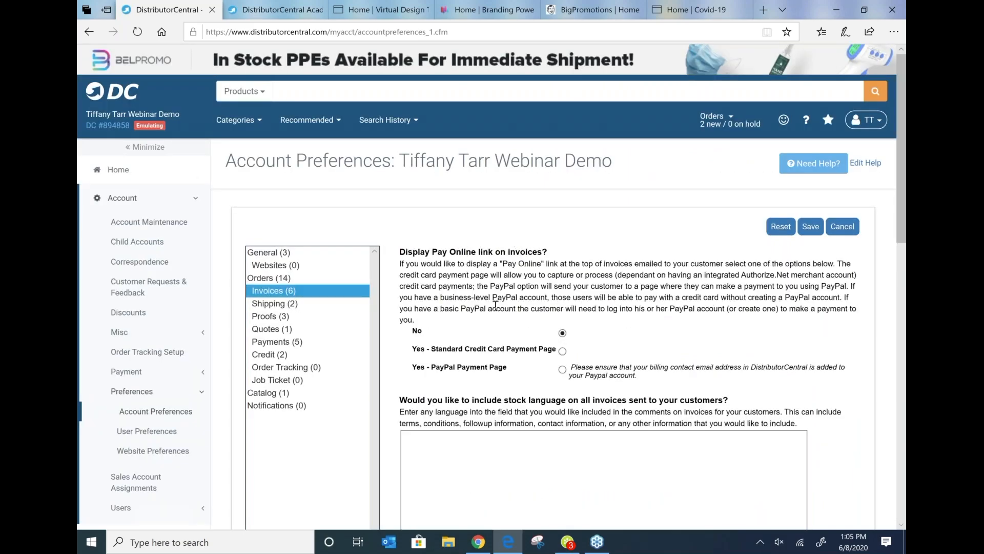
pyautogui.scroll(-3, 496, 306)
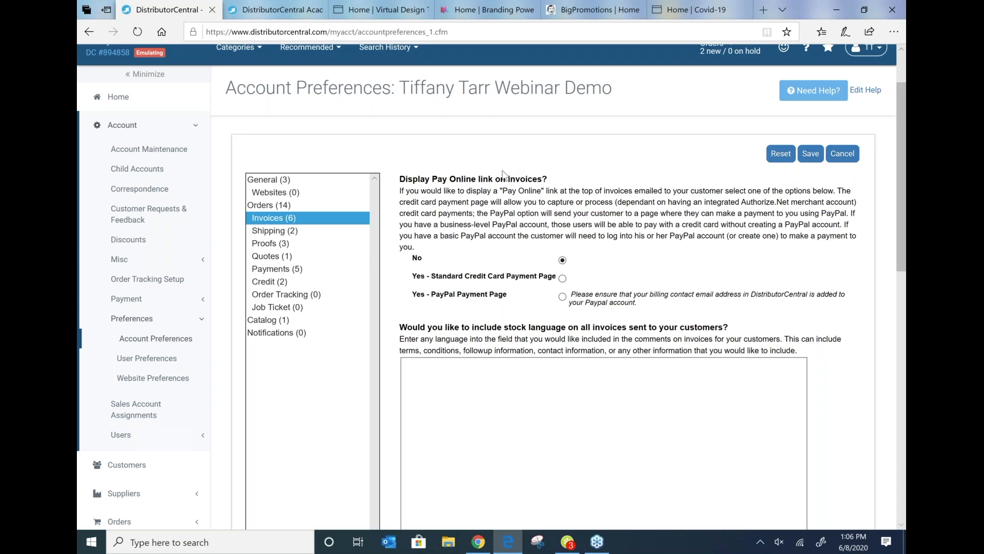
pyautogui.scroll(-3, 503, 174)
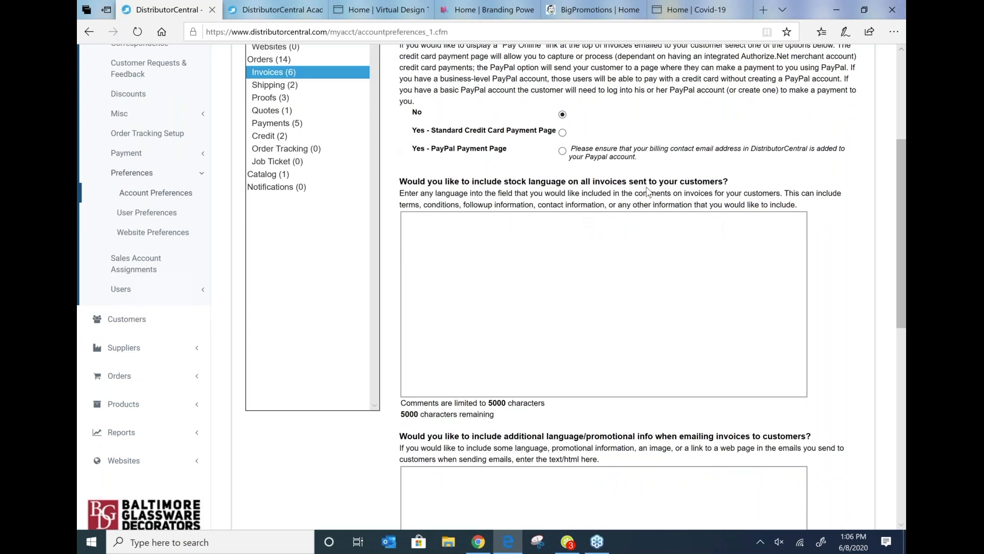
pyautogui.click(589, 251)
pyautogui.scroll(-5, 590, 251)
pyautogui.scroll(3, 590, 251)
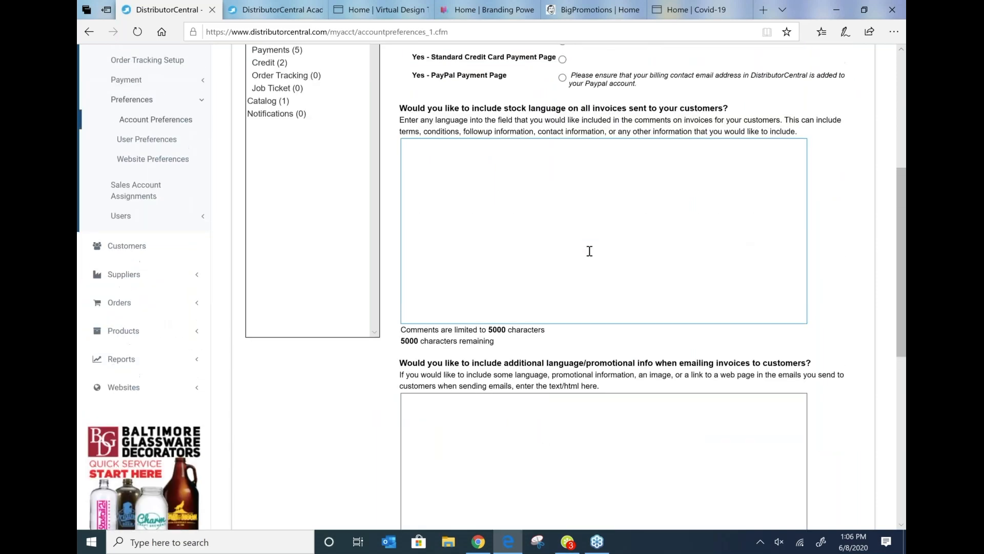
pyautogui.scroll(-6, 589, 251)
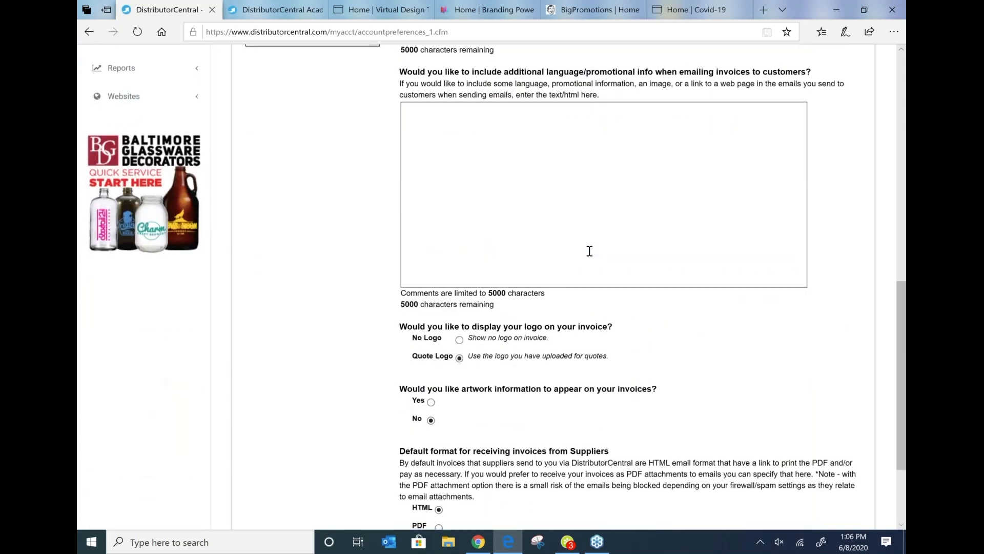
pyautogui.scroll(-3, 590, 251)
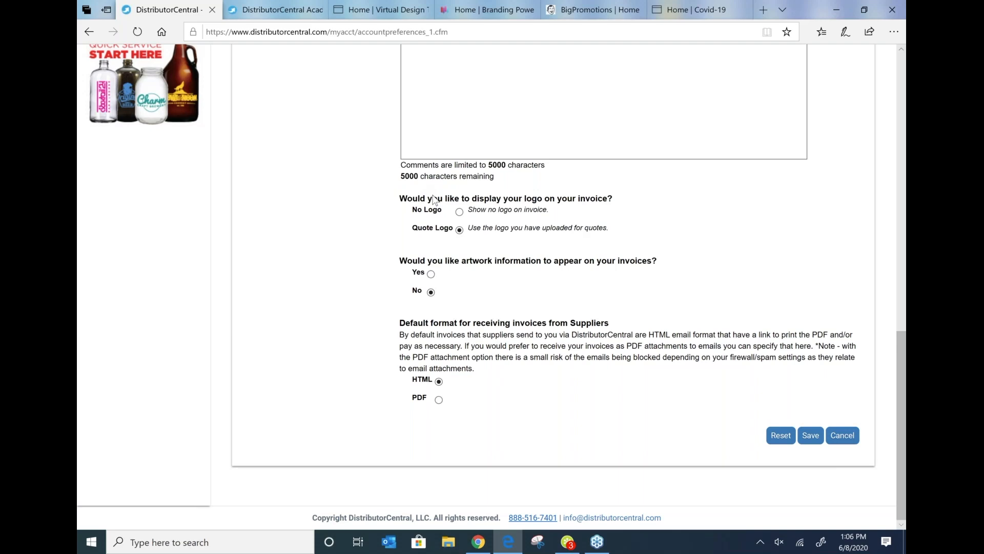
pyautogui.scroll(9, 435, 193)
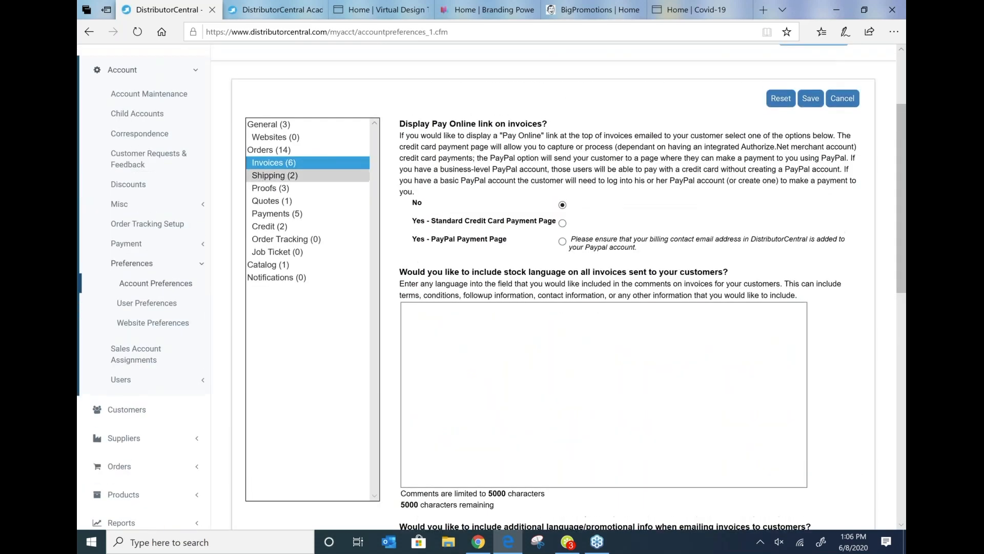
# Step: Browse the Shipping, Proofs and Quotes preference sections
pyautogui.click(260, 175)
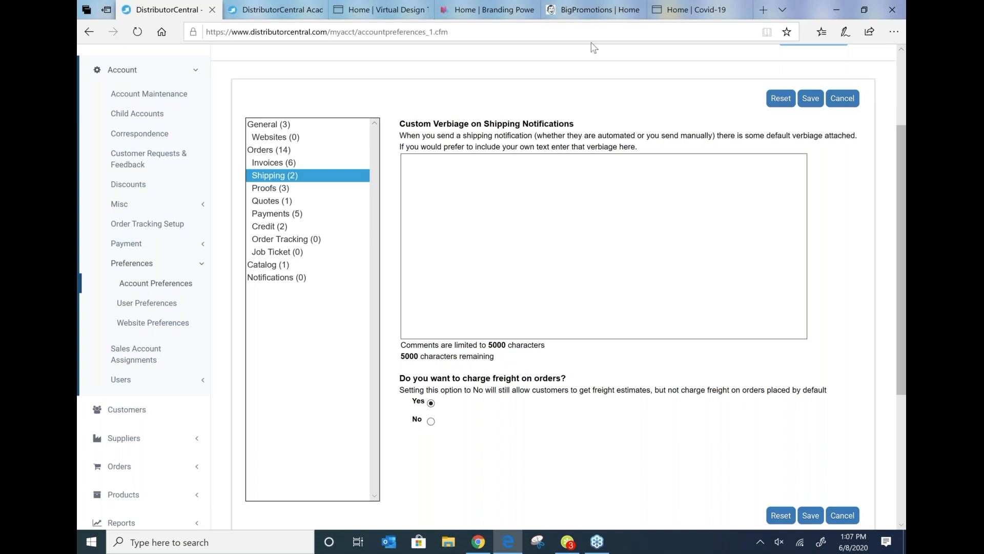
pyautogui.click(421, 287)
pyautogui.click(266, 190)
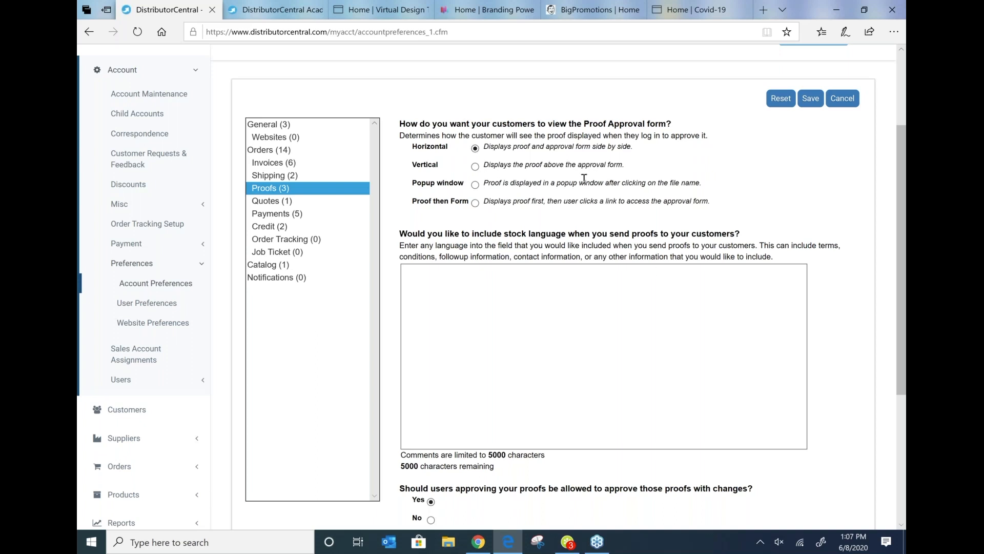
pyautogui.scroll(-2, 584, 178)
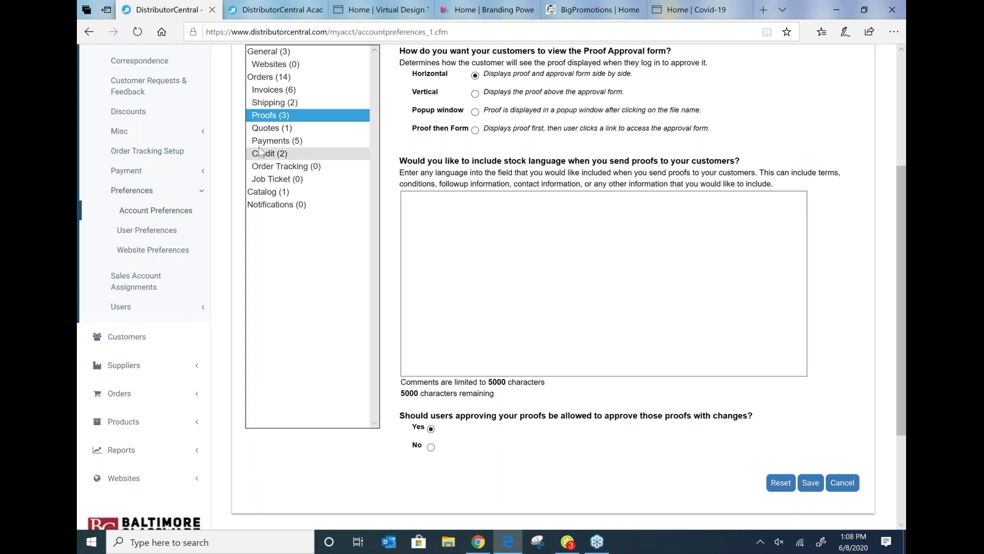
pyautogui.click(262, 130)
pyautogui.scroll(1, 266, 135)
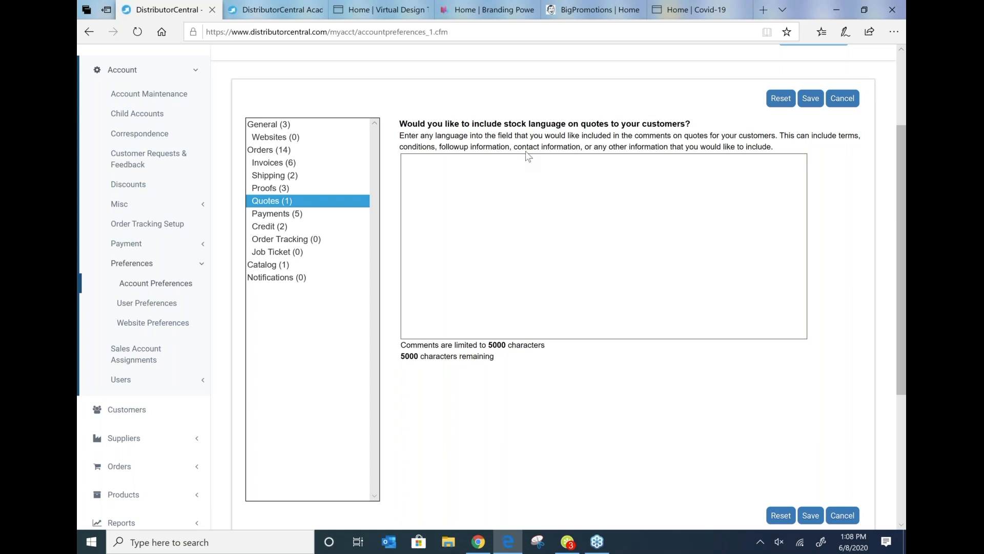
pyautogui.click(597, 221)
# Step: Open the Payments preferences and review the settlement, CVV, refund and saved payment options
pyautogui.click(279, 214)
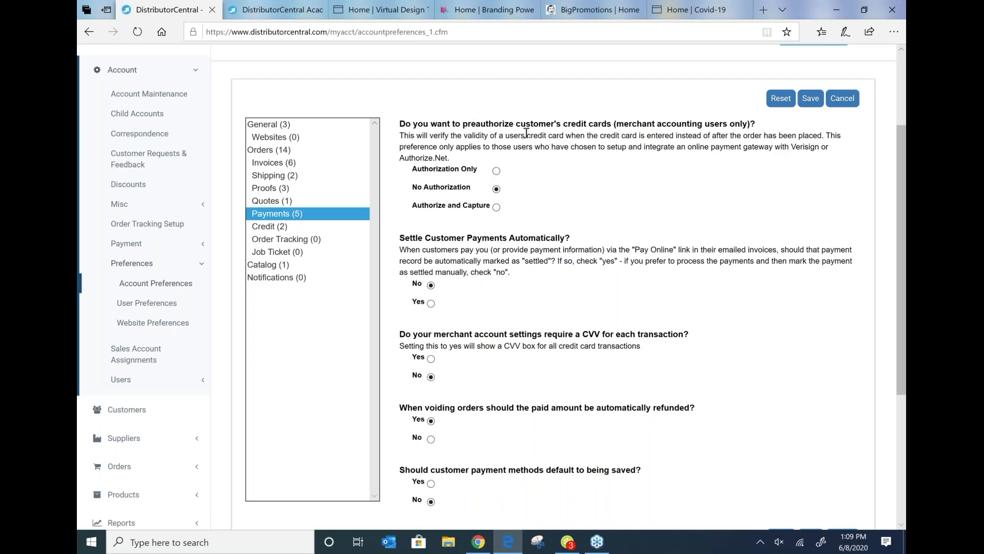
pyautogui.scroll(-2, 558, 148)
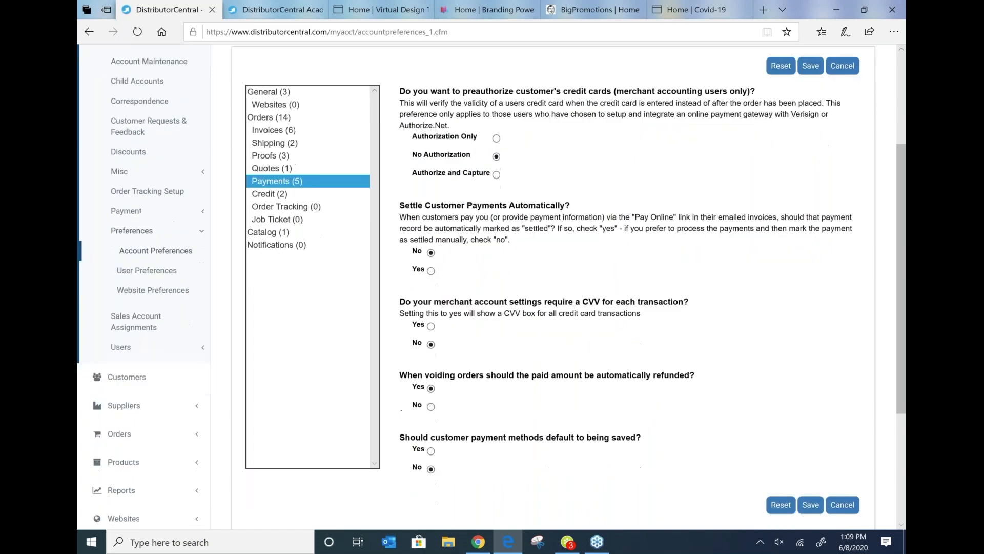
pyautogui.scroll(-1, 403, 96)
pyautogui.moveTo(403, 97); pyautogui.dragTo(570, 96)
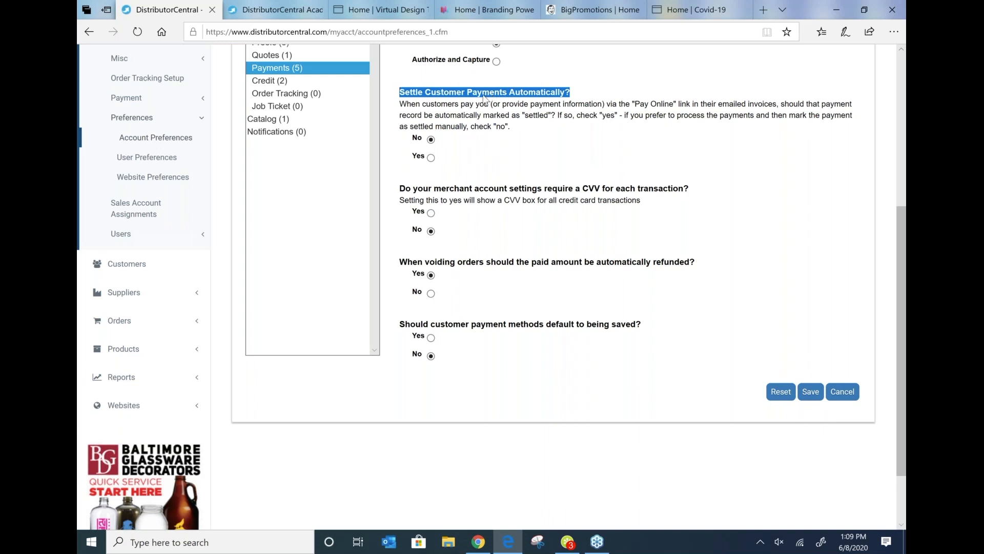
pyautogui.scroll(-2, 482, 103)
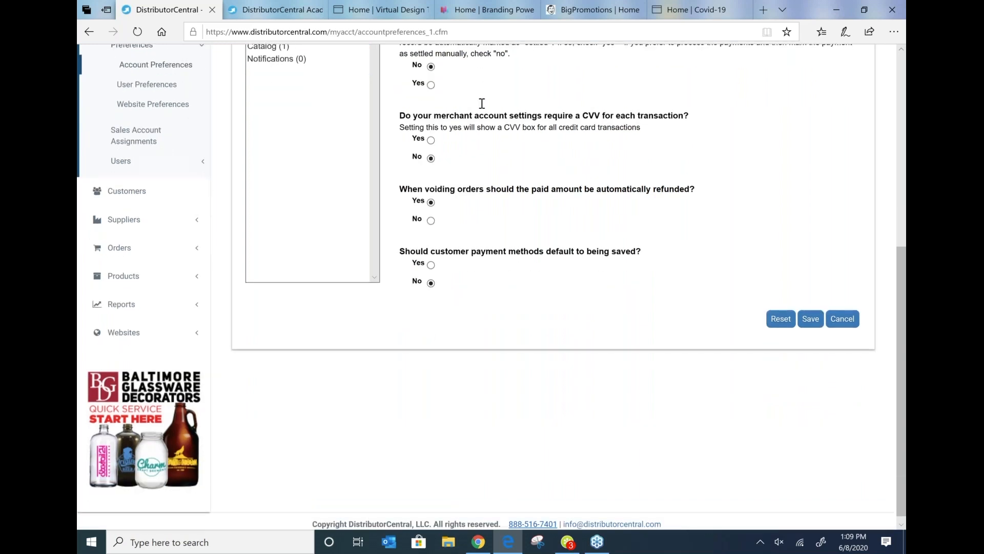
pyautogui.scroll(6, 482, 103)
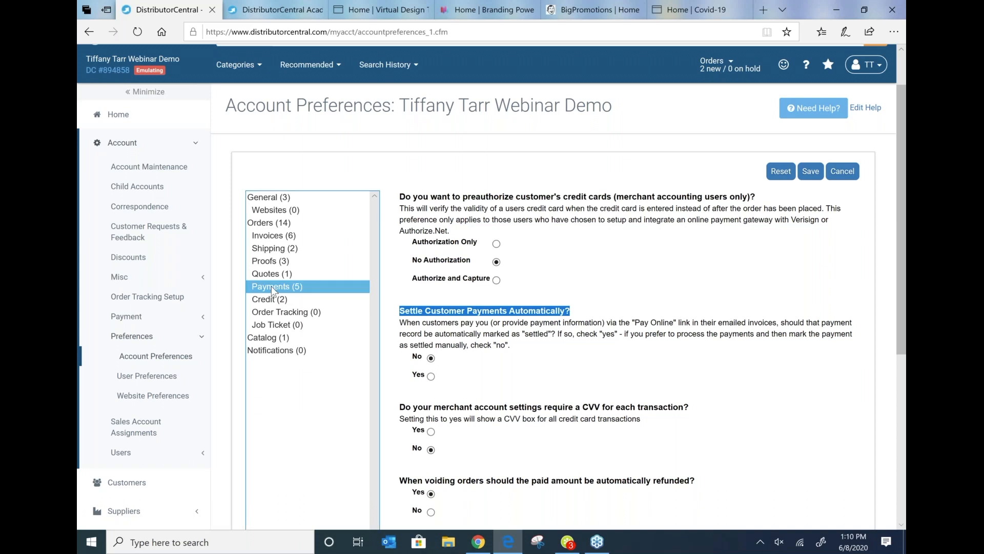
# Step: Open the Payment Setup page under the Account section's Payment menu
pyautogui.click(126, 318)
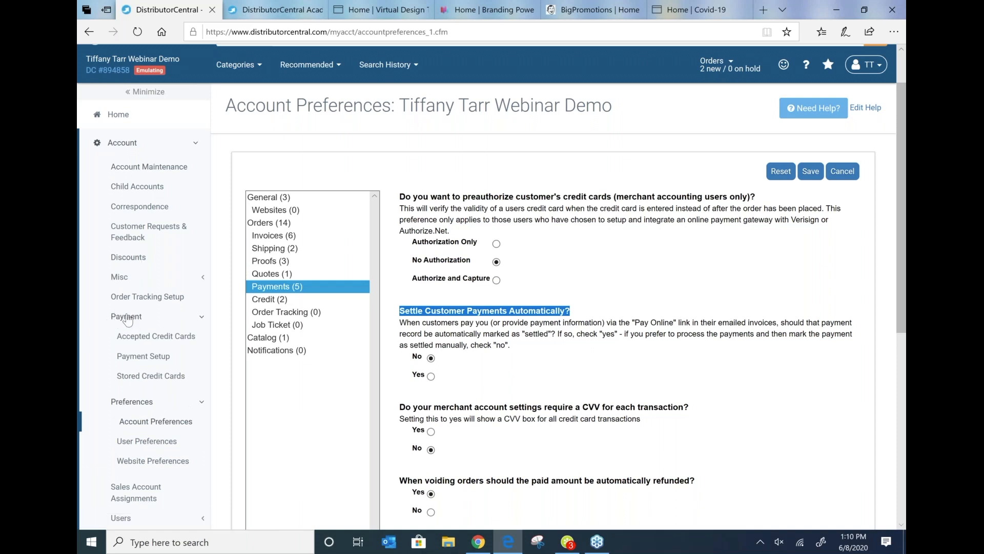
pyautogui.click(140, 362)
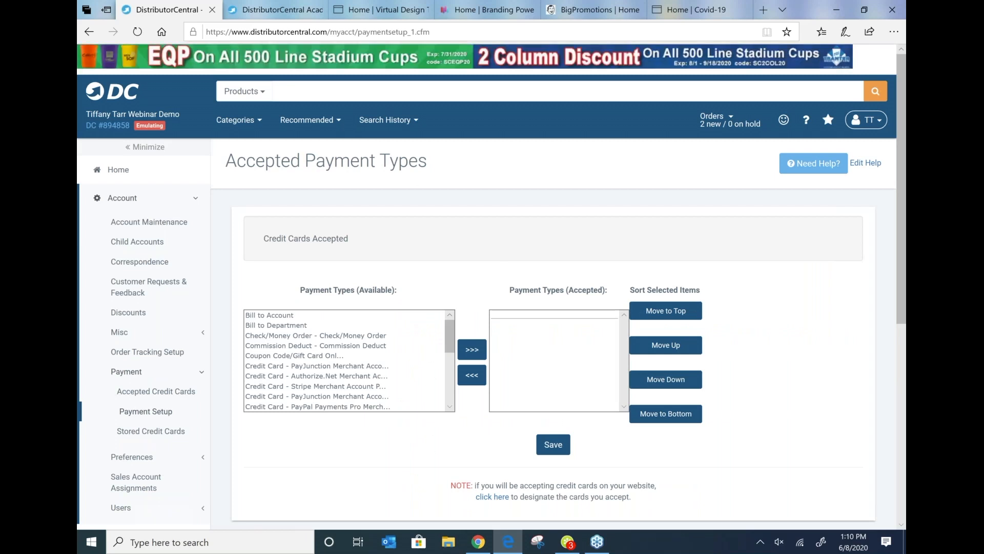
# Step: Add Bill to Account and Credit Card - Authorize.Net Merchant Account to the accepted payment types
pyautogui.click(382, 326)
pyautogui.click(297, 315)
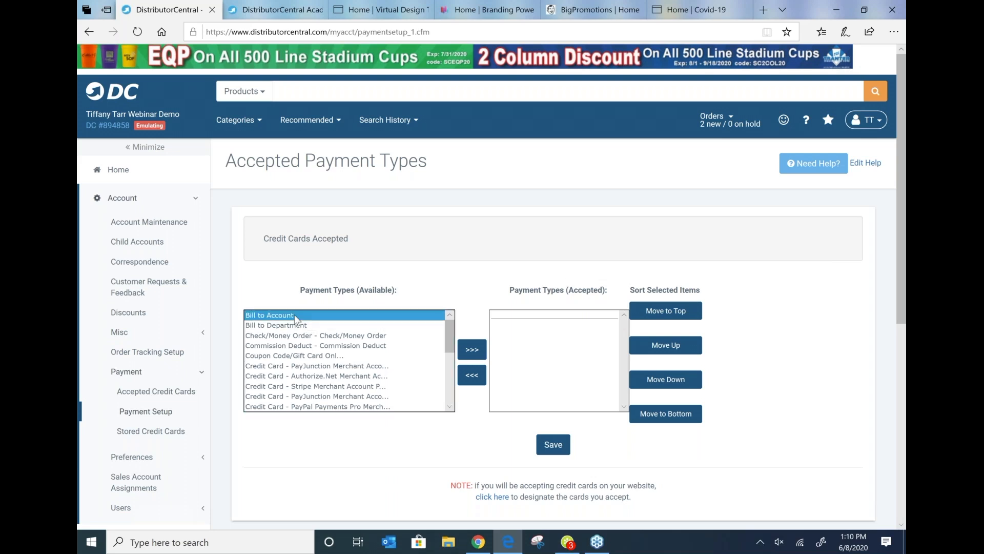
pyautogui.click(467, 348)
pyautogui.click(435, 356)
pyautogui.click(437, 365)
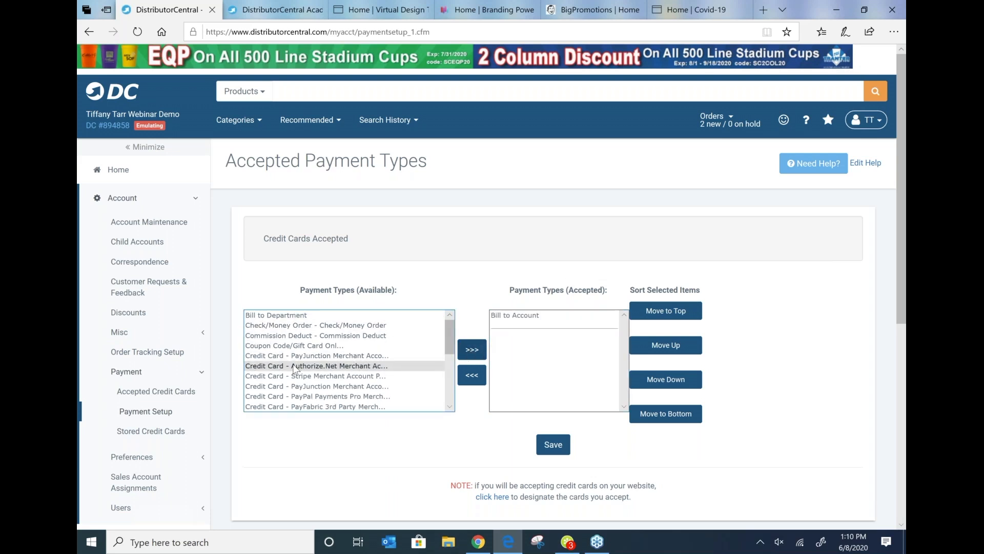
pyautogui.click(472, 349)
pyautogui.click(518, 315)
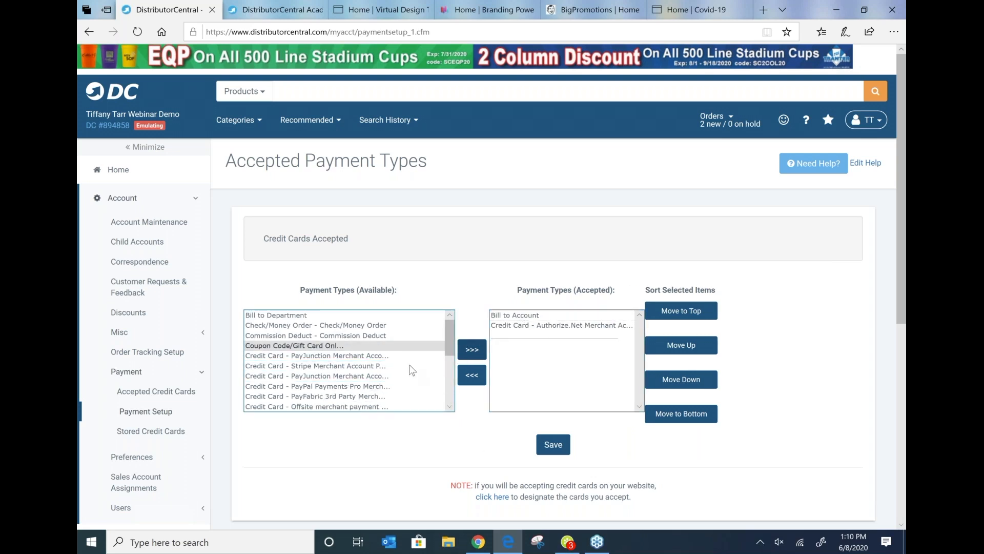
pyautogui.scroll(-3, 412, 371)
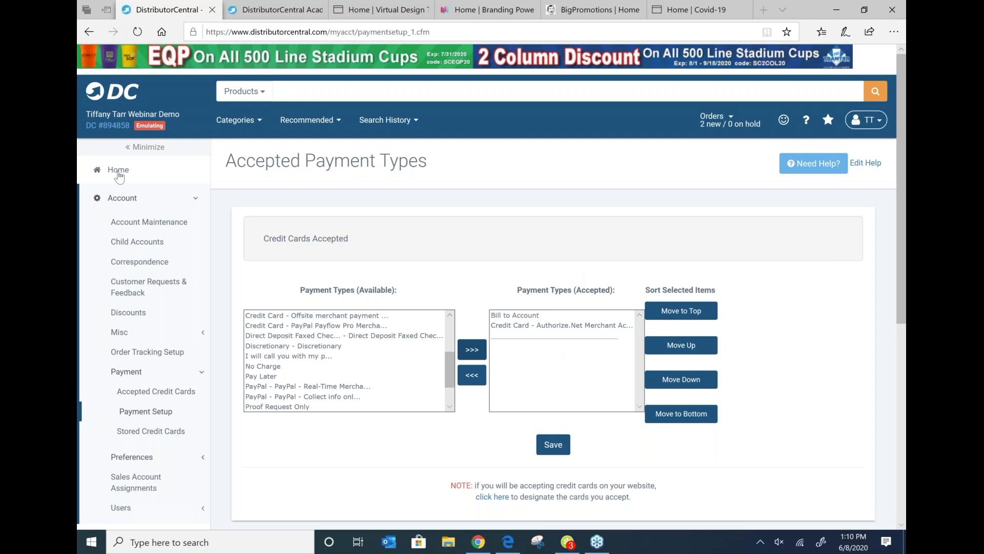
# Step: Open Account Preferences and browse the Credit, Order Tracking, Catalog and Notifications sections
pyautogui.click(132, 456)
pyautogui.click(153, 476)
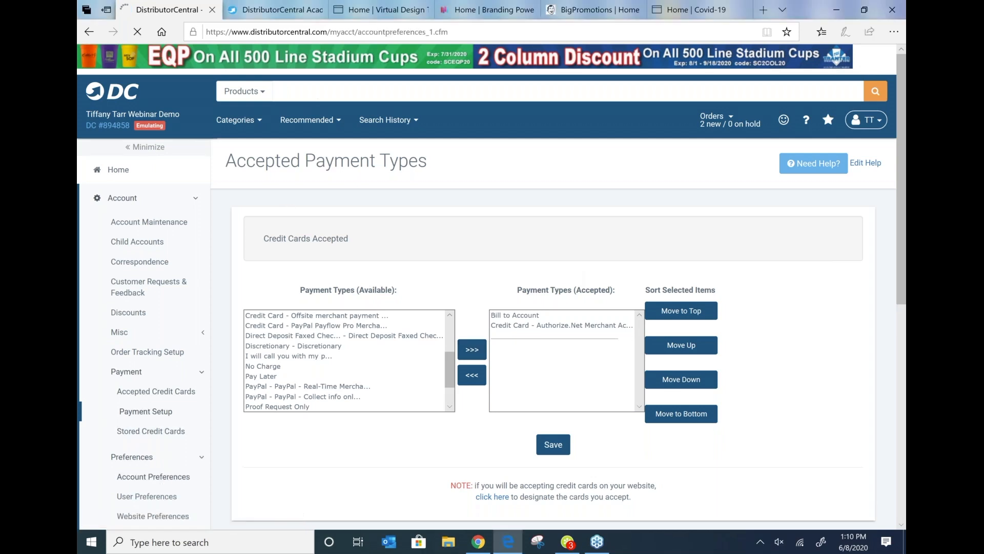
pyautogui.scroll(-3, 364, 225)
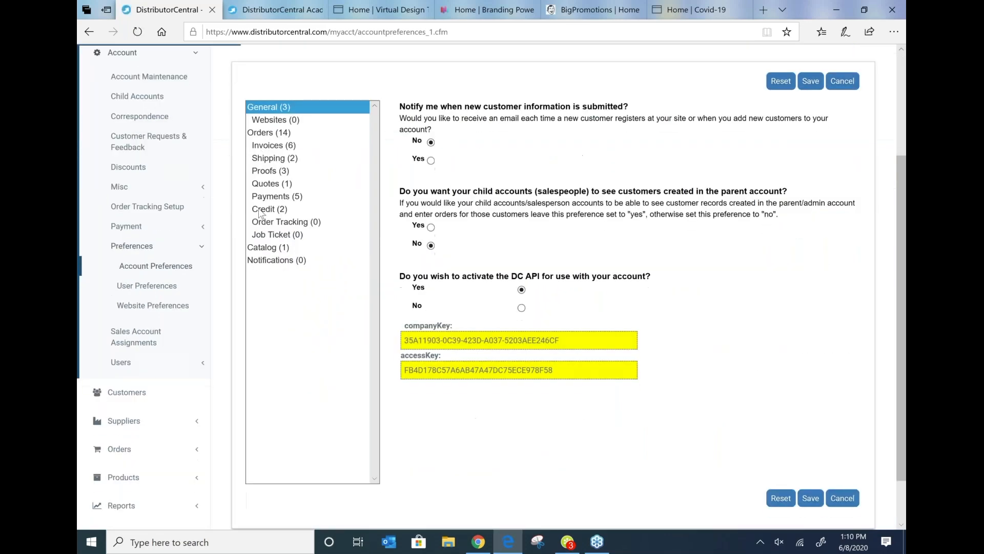
pyautogui.click(362, 209)
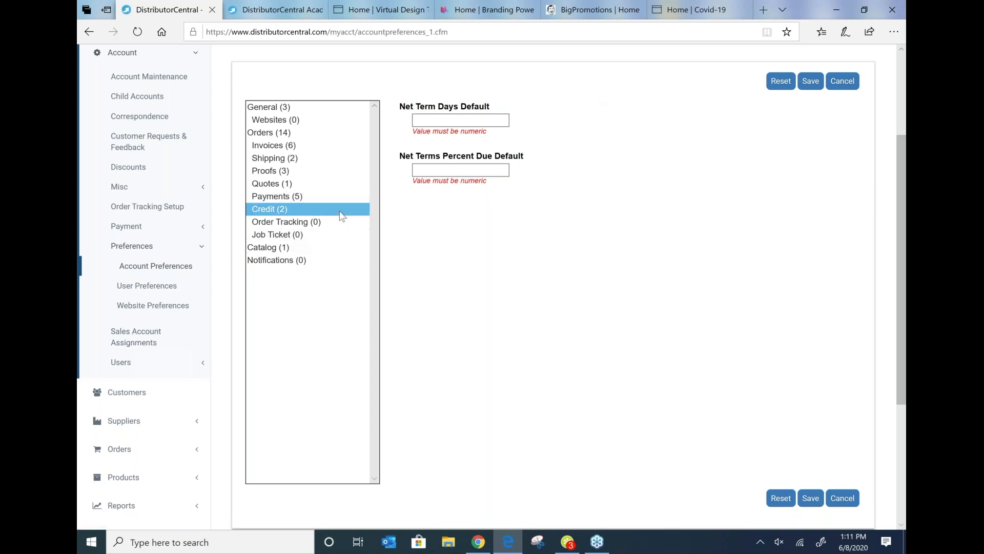
pyautogui.click(328, 223)
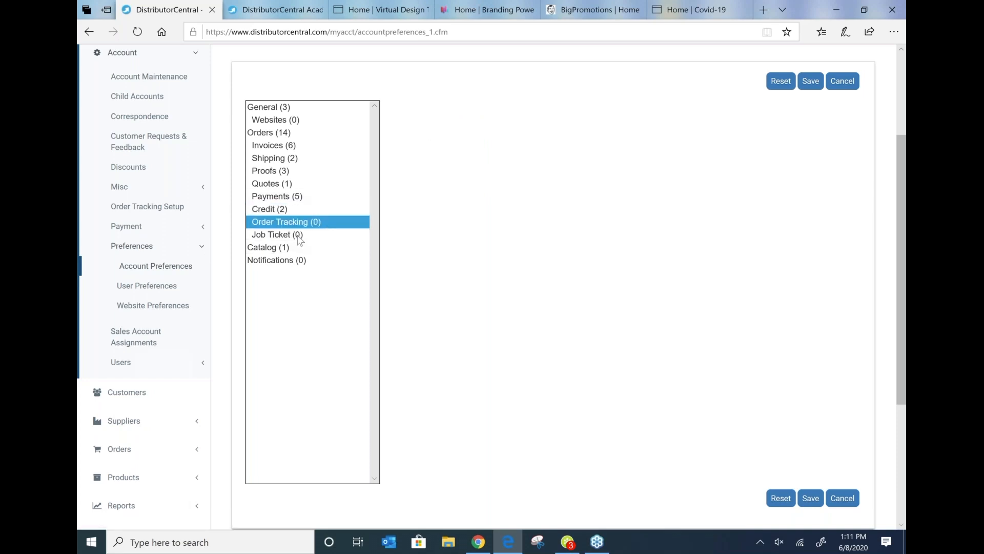
pyautogui.click(273, 249)
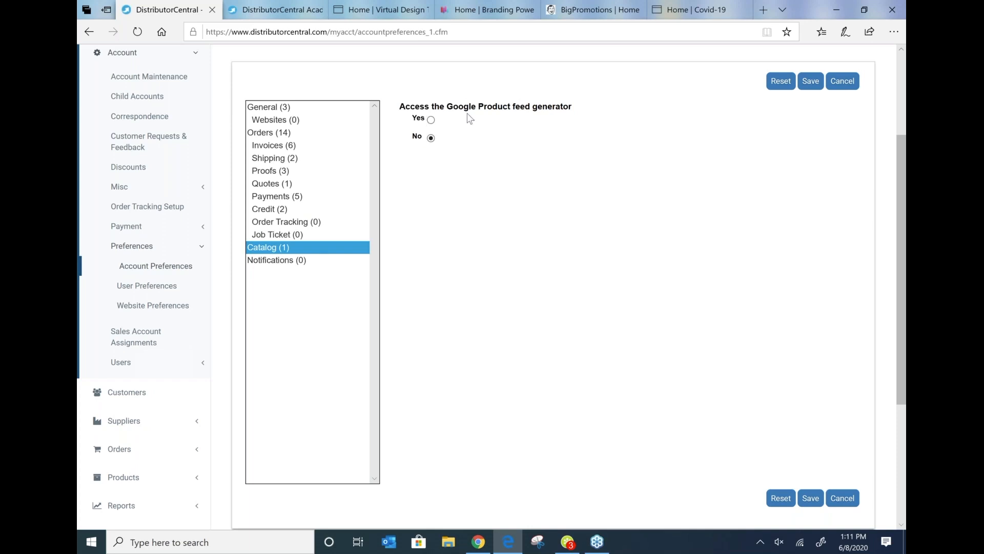
pyautogui.click(275, 260)
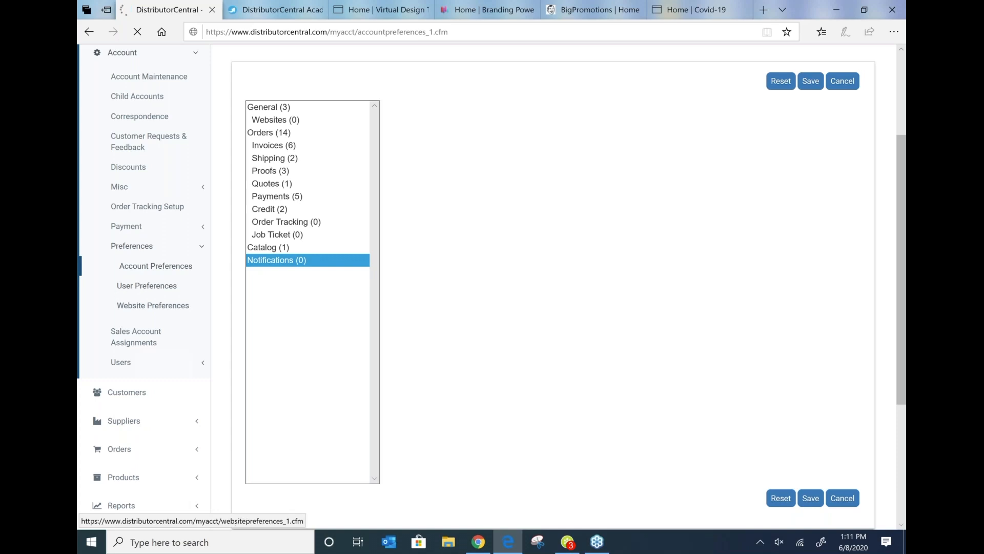
# Step: Open User Preferences and review its General settings
pyautogui.click(123, 288)
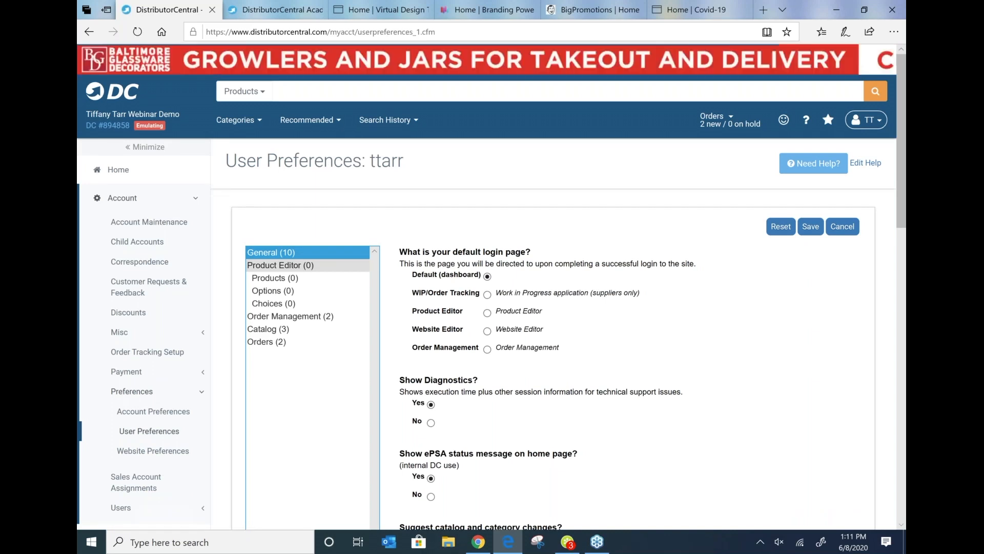
pyautogui.scroll(-3, 346, 305)
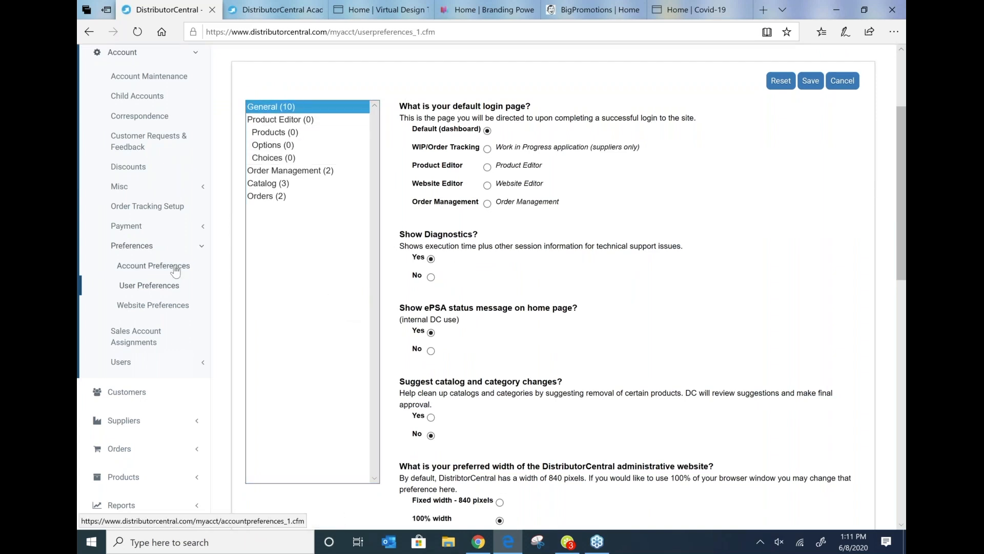
# Step: Open User Maintenance to view the account's user list
pyautogui.click(121, 363)
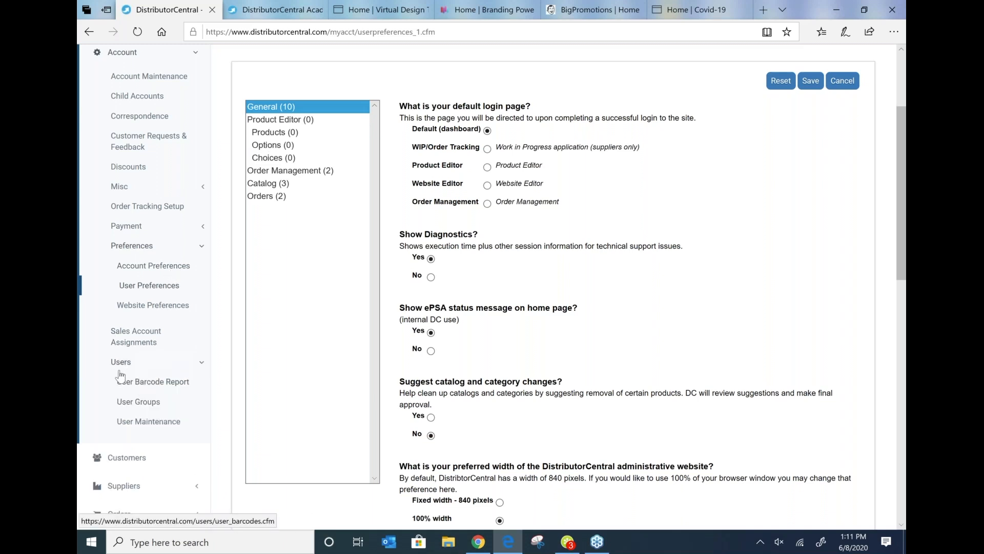
pyautogui.click(157, 429)
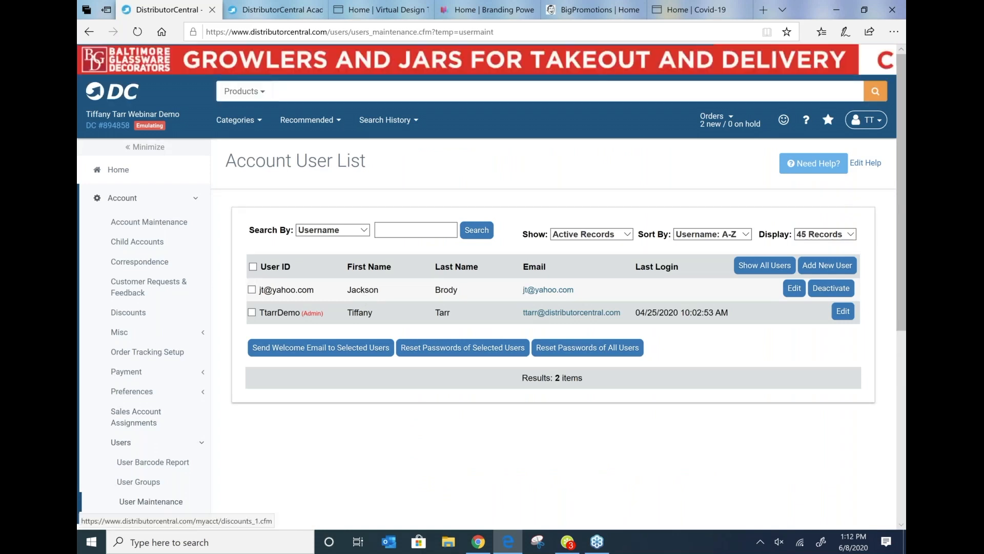
pyautogui.scroll(-3, 139, 354)
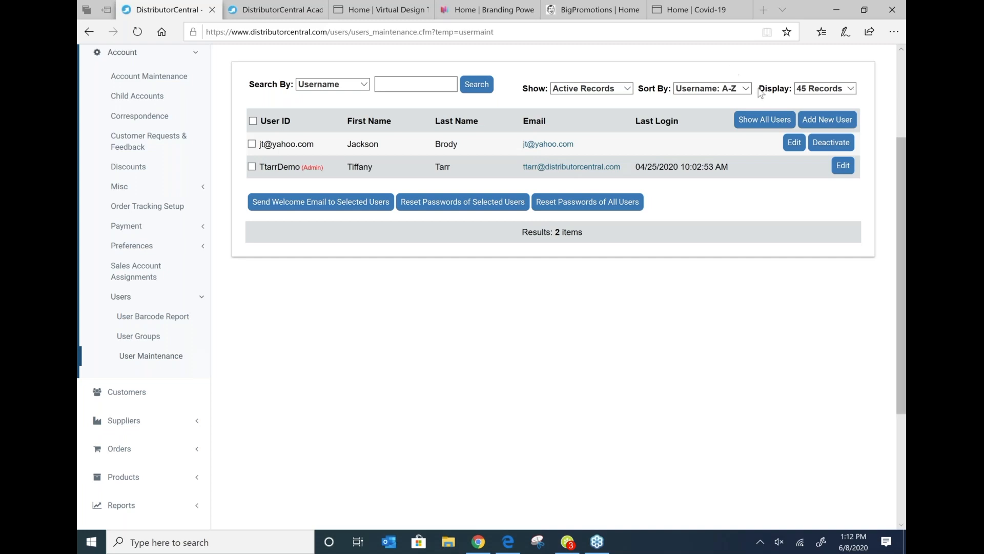
# Step: Start adding a new user and enter the user's first and last name
pyautogui.click(822, 125)
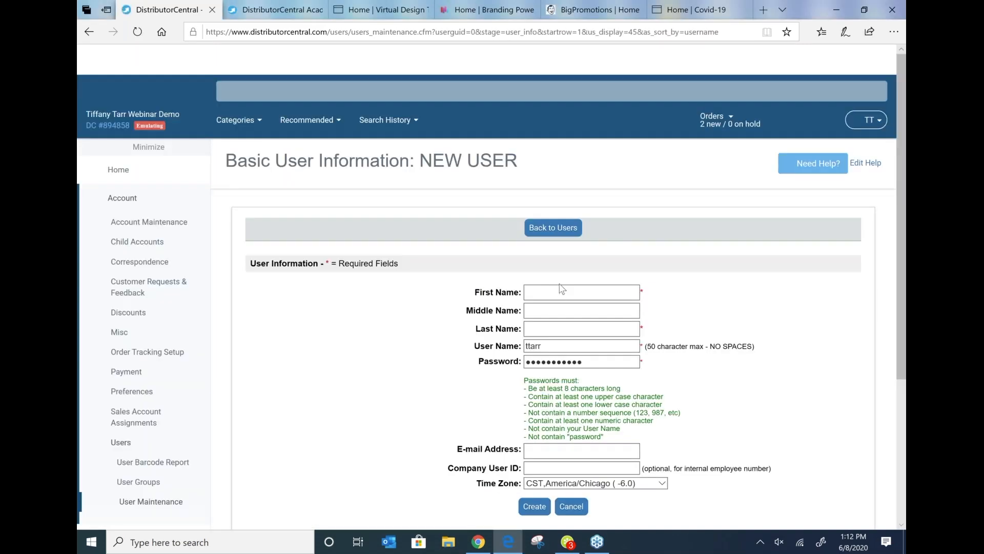
pyautogui.click(562, 289)
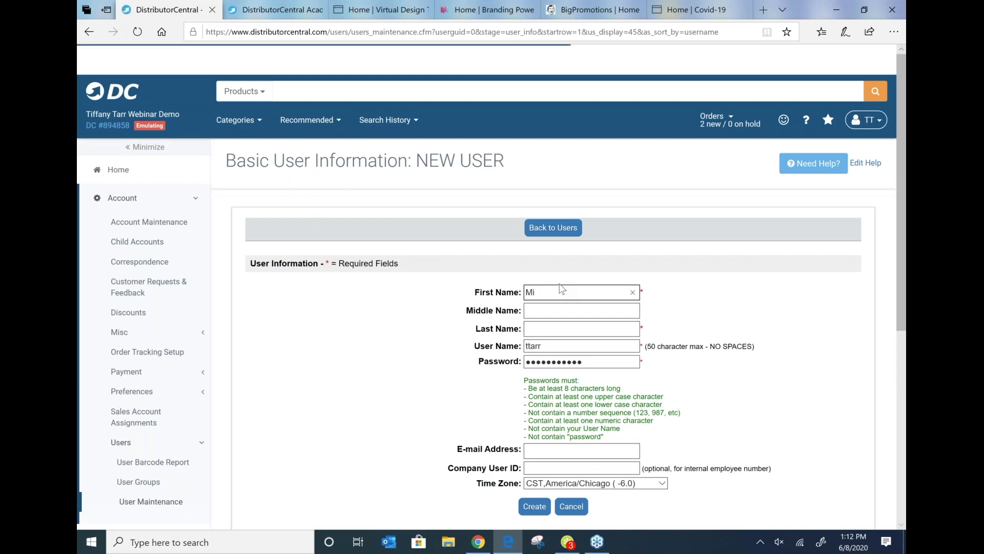
pyautogui.click(552, 327)
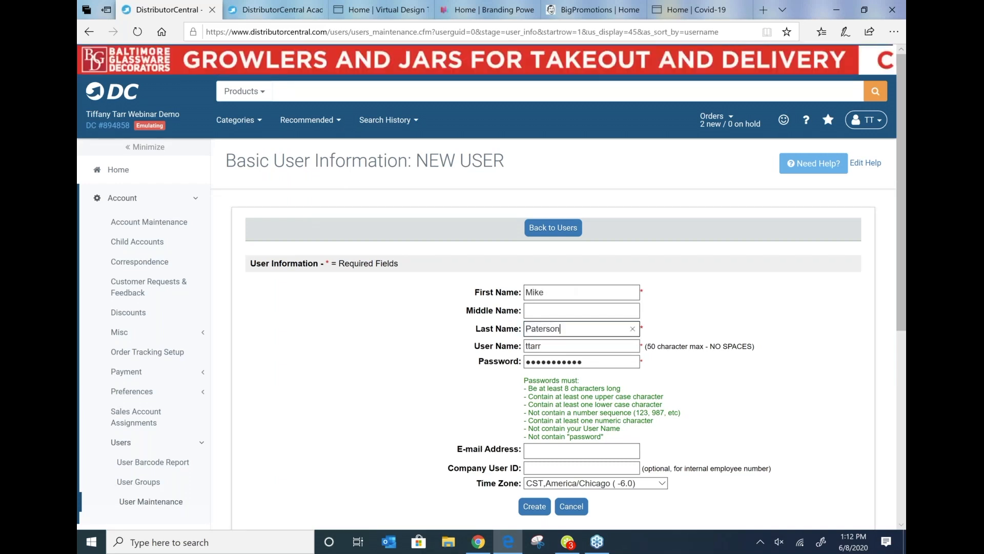
# Step: Examine the user name and e-mail fields, then leave the form for the user list without creating it
pyautogui.click(564, 449)
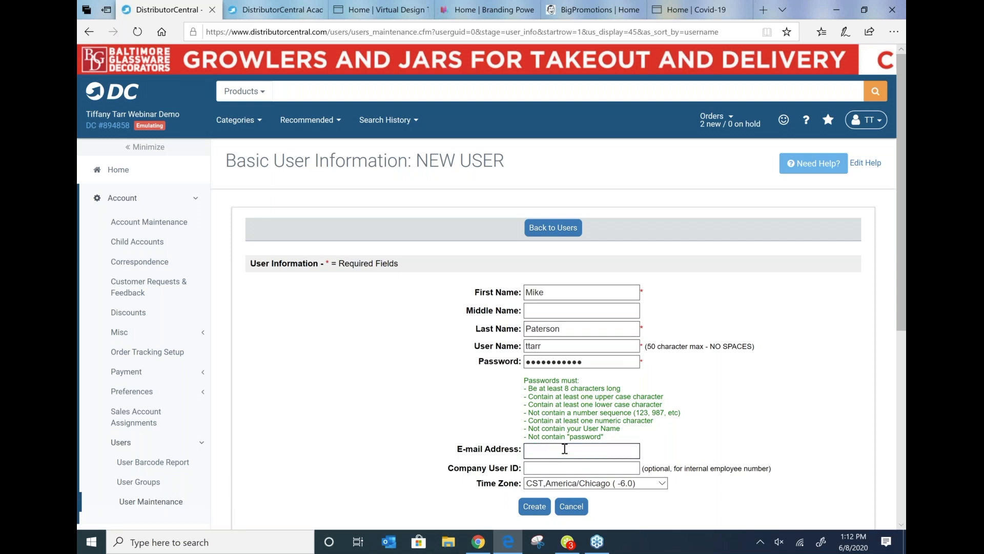
pyautogui.click(556, 345)
pyautogui.moveTo(556, 345); pyautogui.dragTo(513, 351)
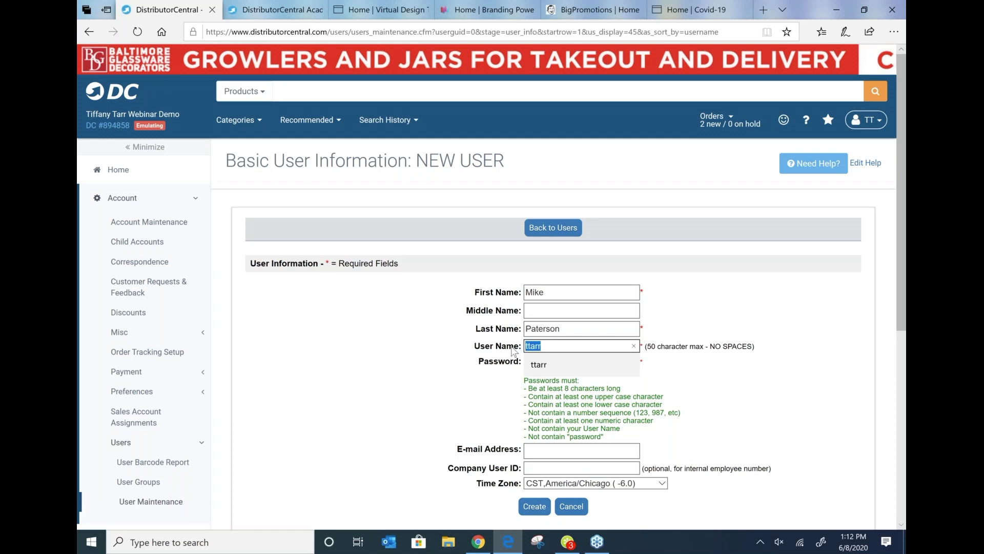
pyautogui.click(464, 370)
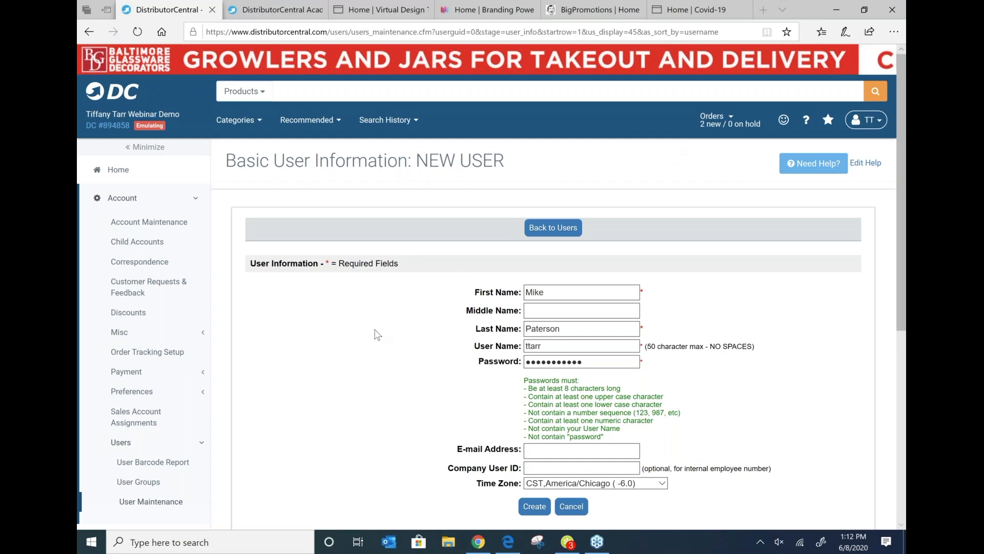
pyautogui.scroll(-1, 374, 333)
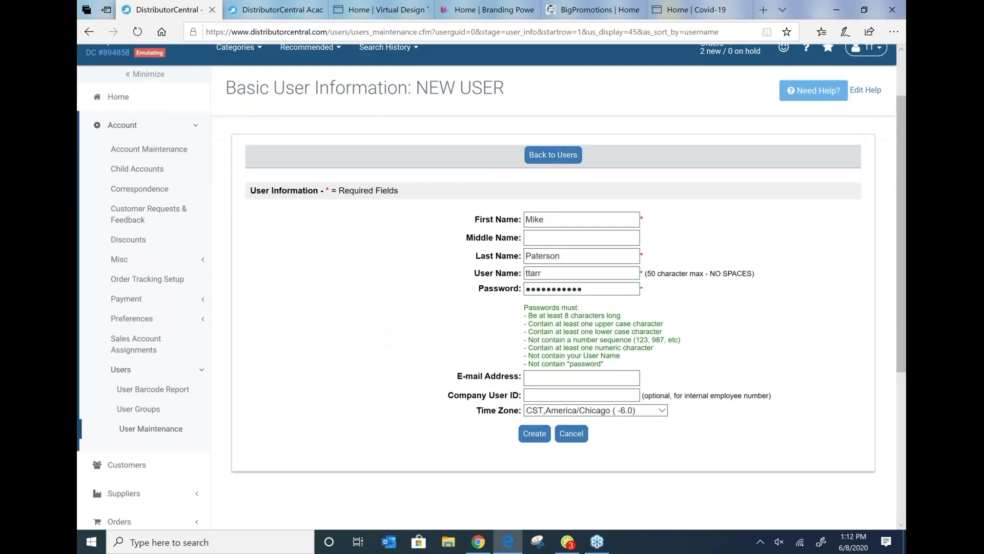
pyautogui.click(548, 379)
pyautogui.click(553, 155)
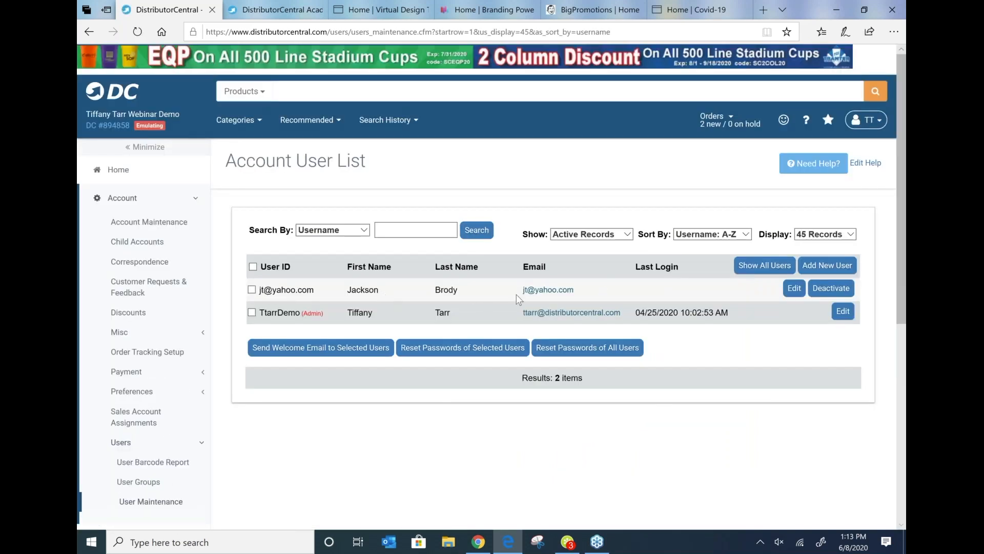
# Step: Edit the first listed user and add them to the Product Searching user group
pyautogui.click(794, 288)
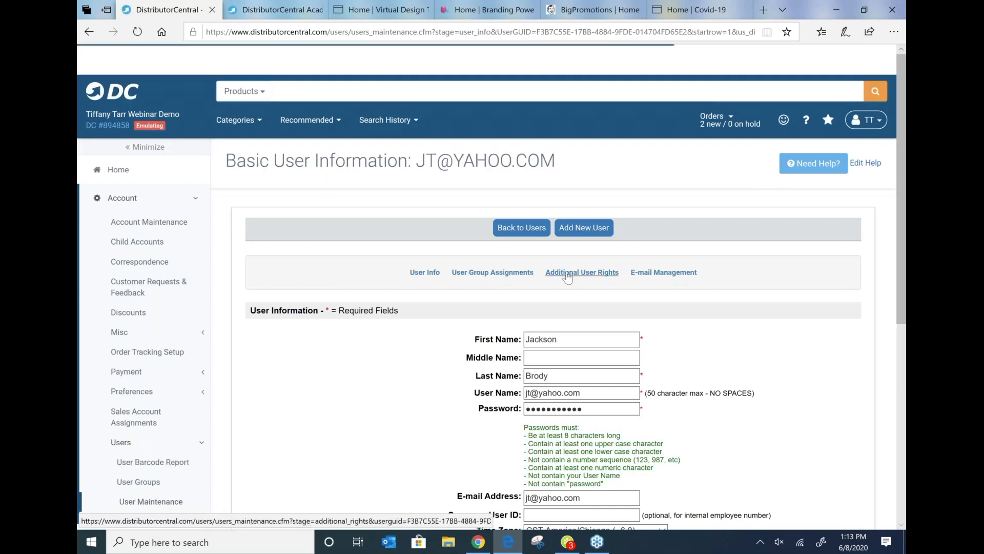
pyautogui.click(473, 278)
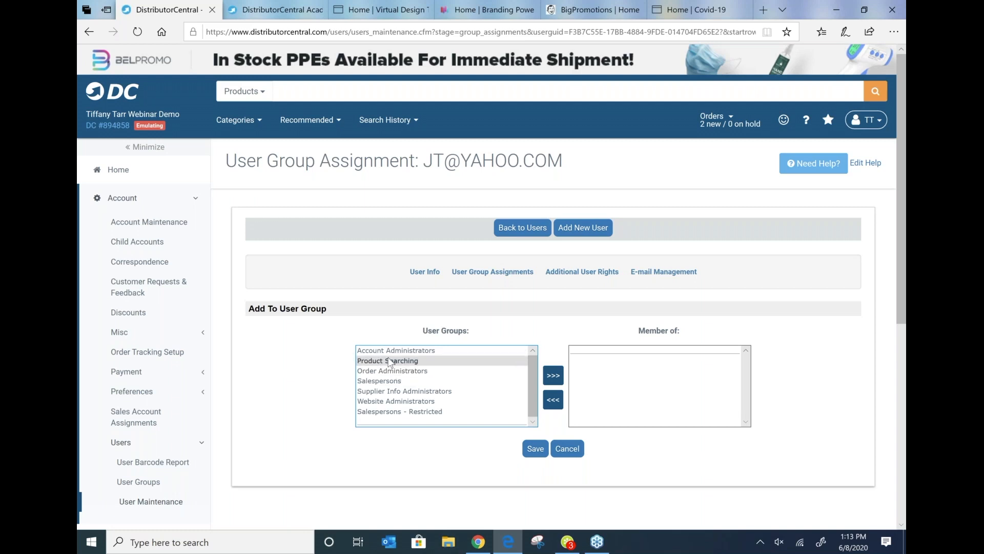
pyautogui.click(390, 361)
pyautogui.click(554, 379)
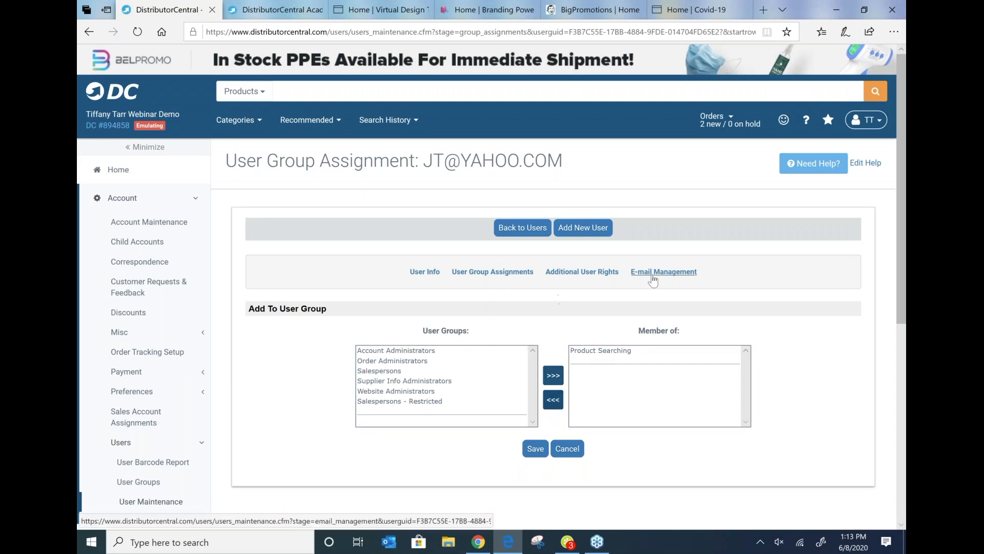
# Step: Open the user's Additional User Rights and view the Home menu rights
pyautogui.click(557, 277)
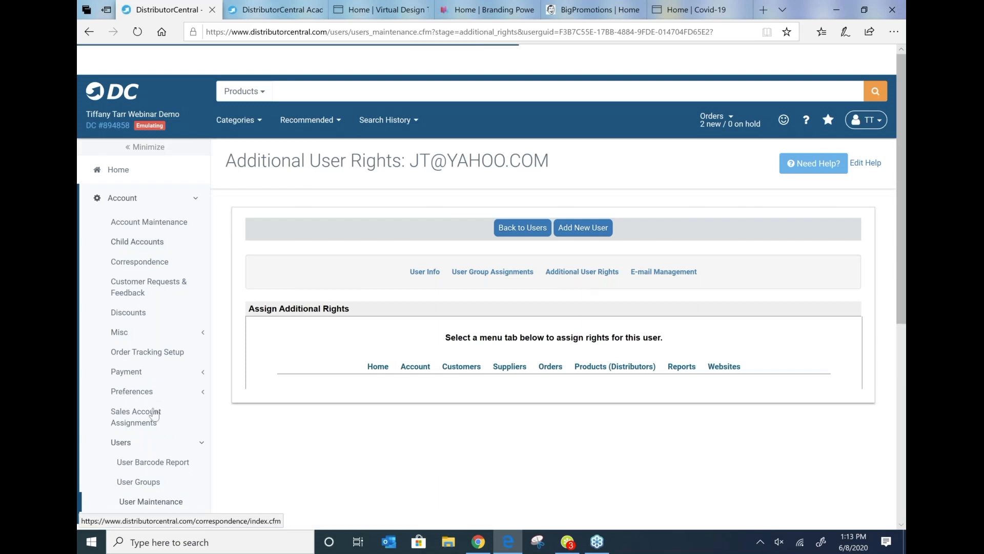
pyautogui.scroll(-6, 152, 359)
pyautogui.scroll(6, 154, 209)
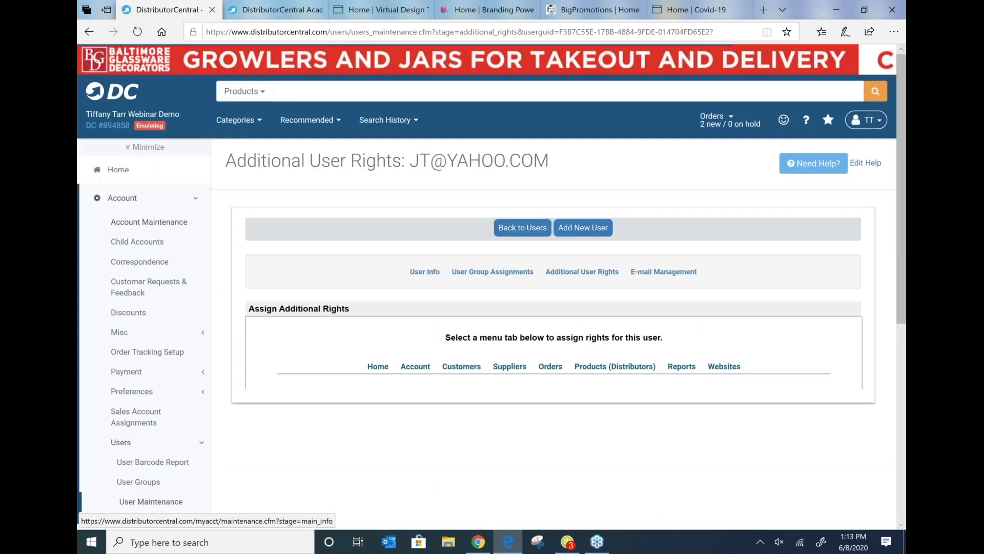
pyautogui.click(378, 366)
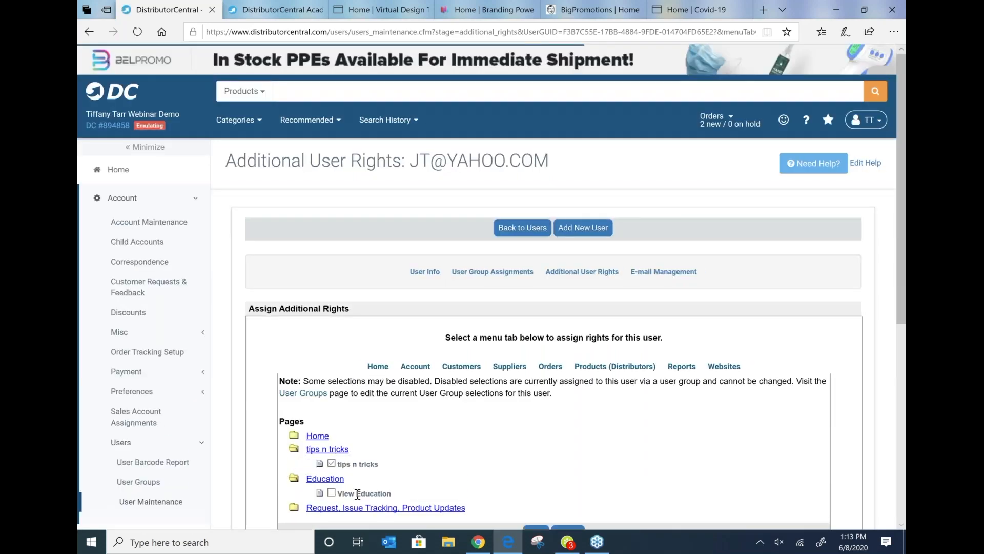
# Step: Open the Account menu's page rights for the user
pyautogui.scroll(-3, 358, 494)
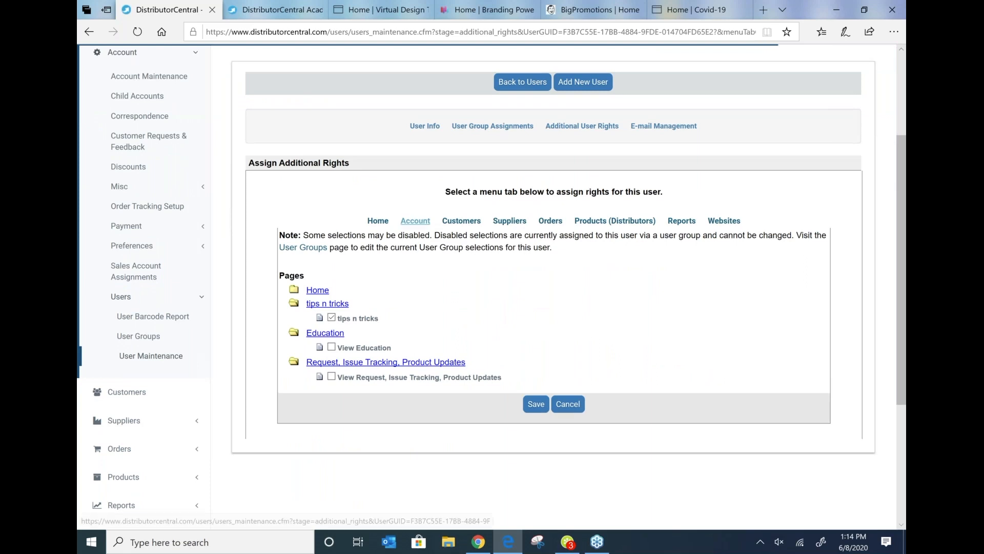
pyautogui.click(424, 225)
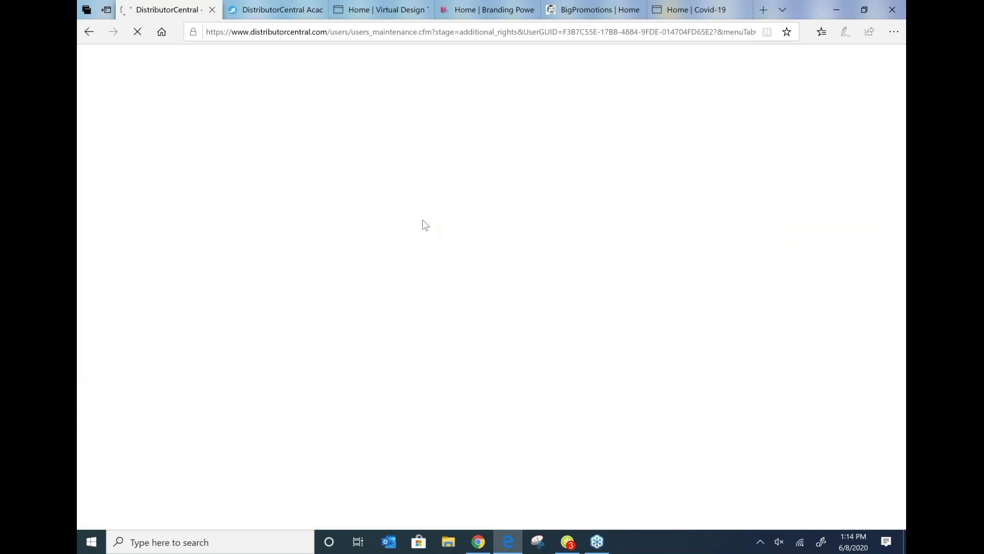
pyautogui.scroll(-4, 373, 342)
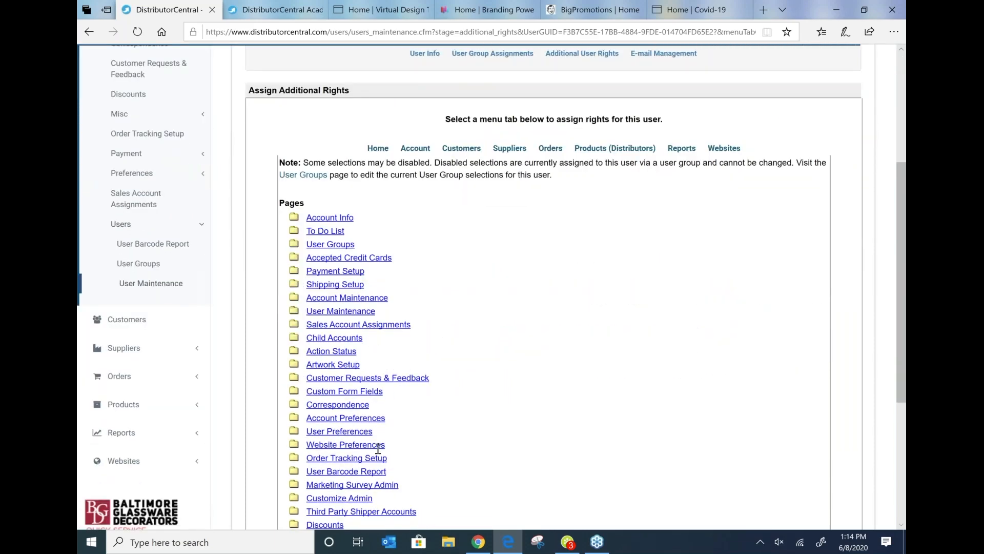
pyautogui.scroll(-1, 383, 456)
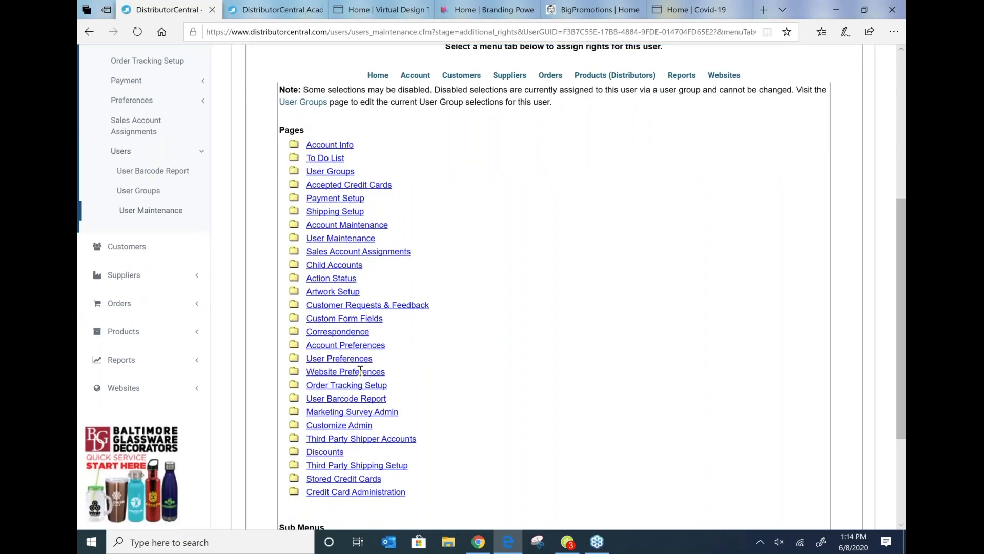
# Step: Grant the scrView right under Order Tracking Setup and expand the User Maintenance rights
pyautogui.click(359, 385)
pyautogui.click(359, 385)
pyautogui.click(359, 385)
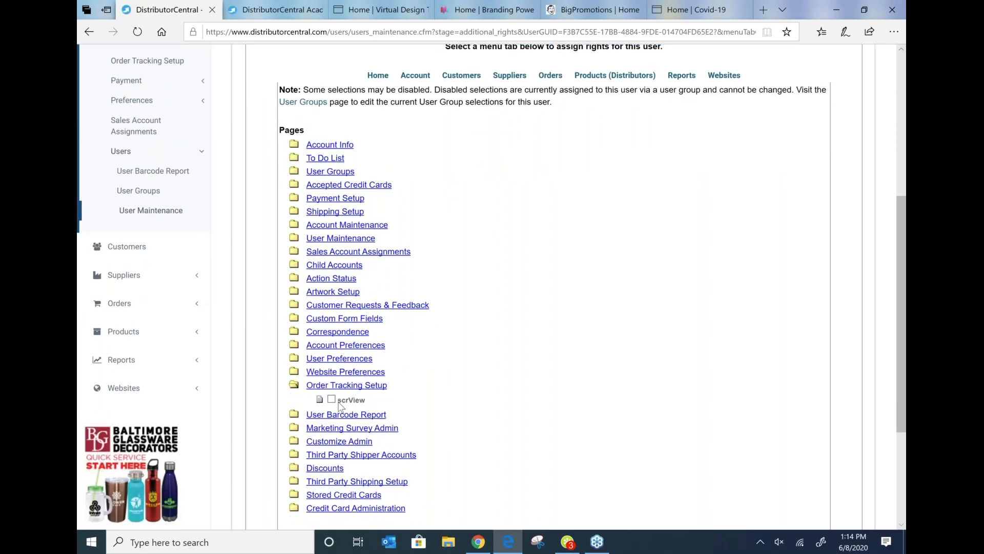
pyautogui.click(332, 400)
pyautogui.click(341, 238)
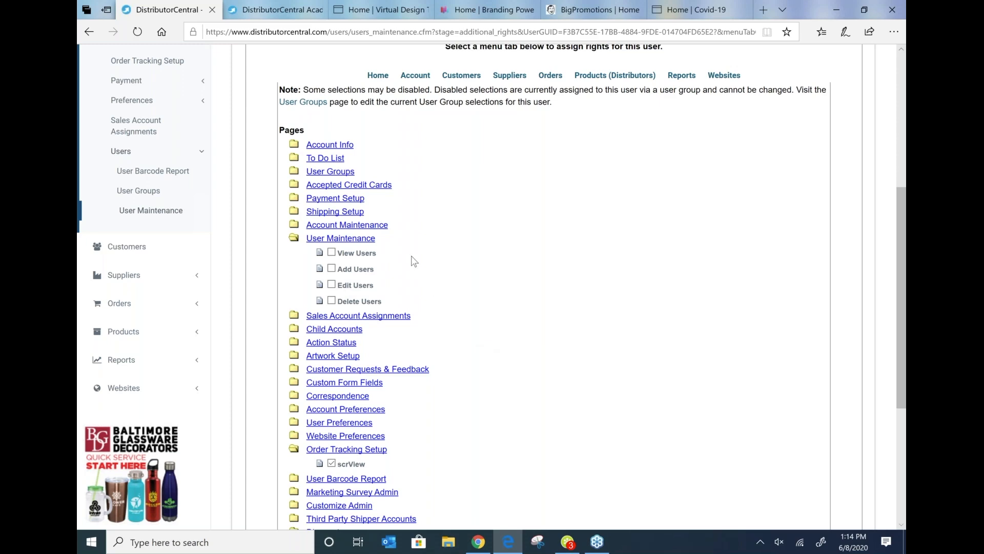
# Step: Open the Child Accounts page of the account settings
pyautogui.scroll(2, 414, 262)
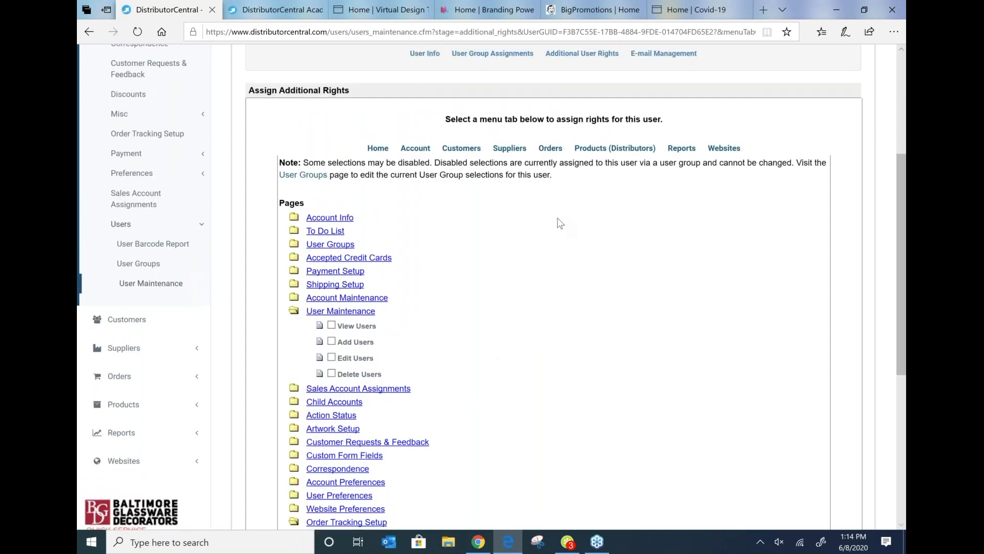
pyautogui.scroll(3, 559, 221)
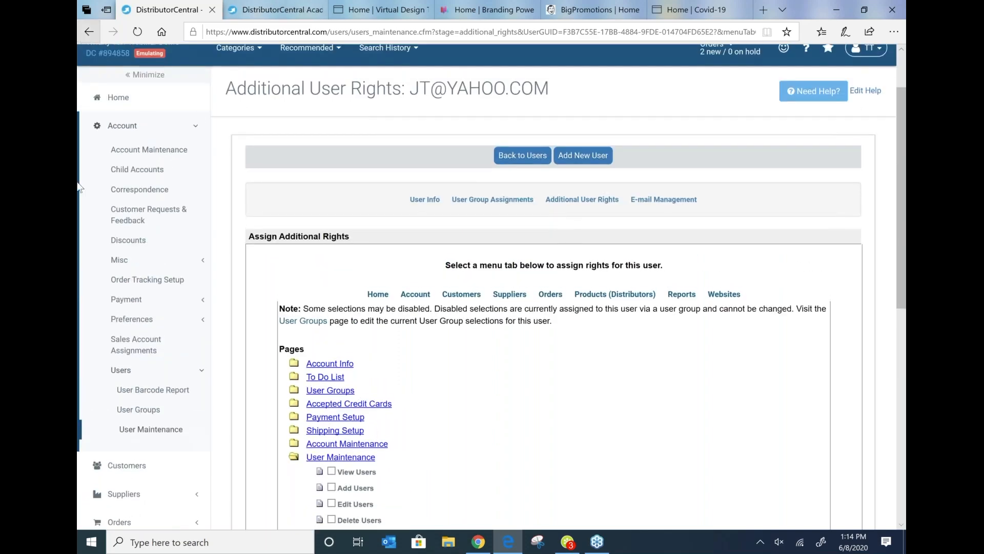
pyautogui.click(154, 173)
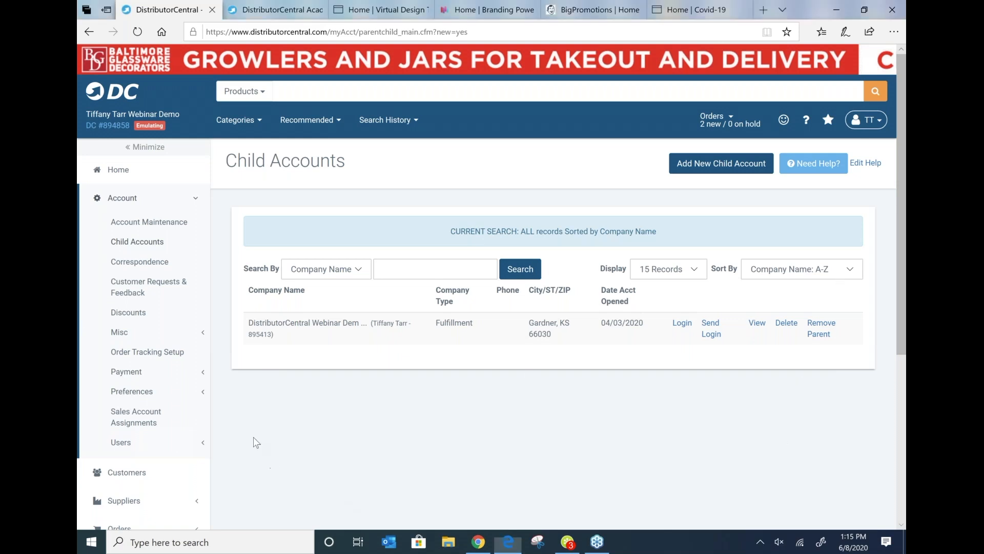
# Step: Return to the account's User Maintenance list of users
pyautogui.scroll(-3, 259, 441)
pyautogui.click(133, 296)
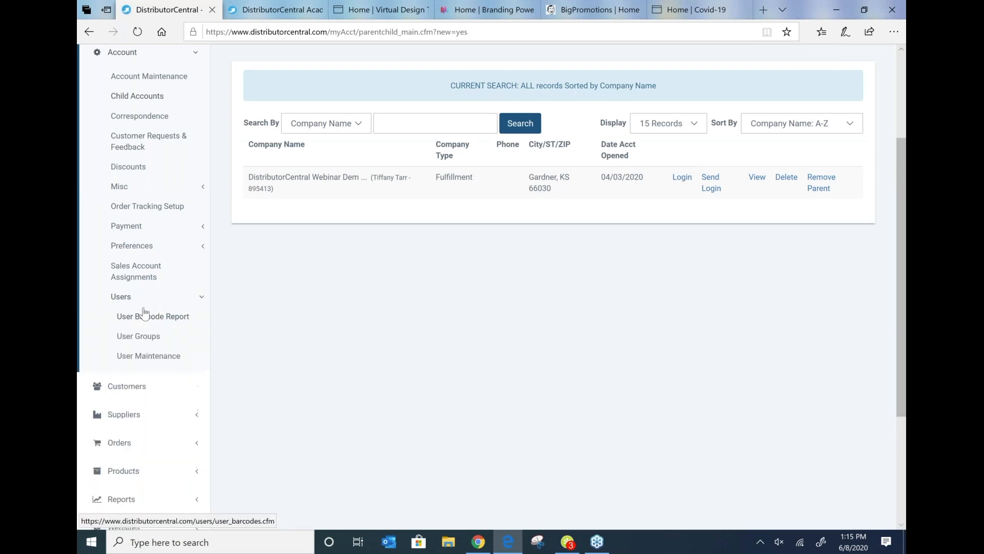
pyautogui.click(149, 356)
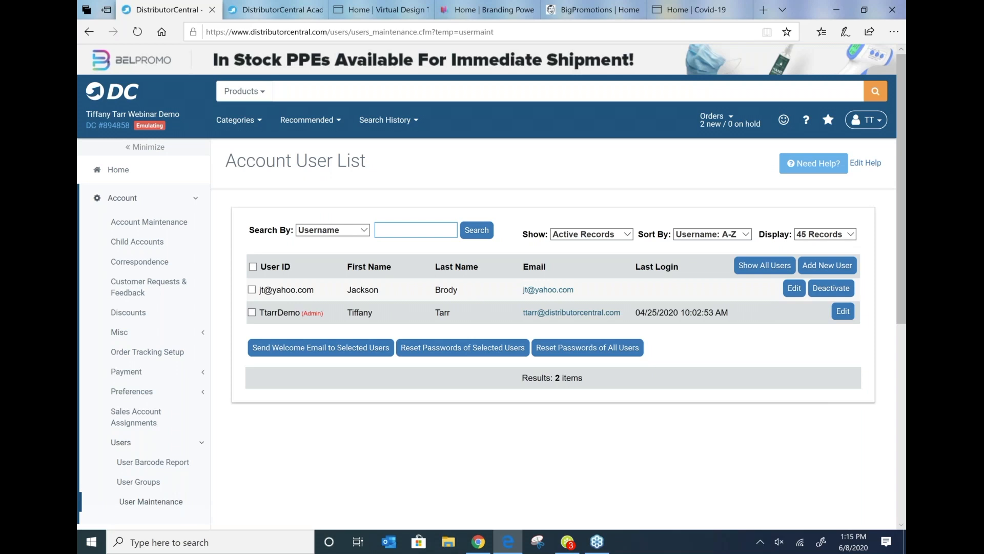
# Step: Open the Customers section and list all customers
pyautogui.scroll(-3, 312, 333)
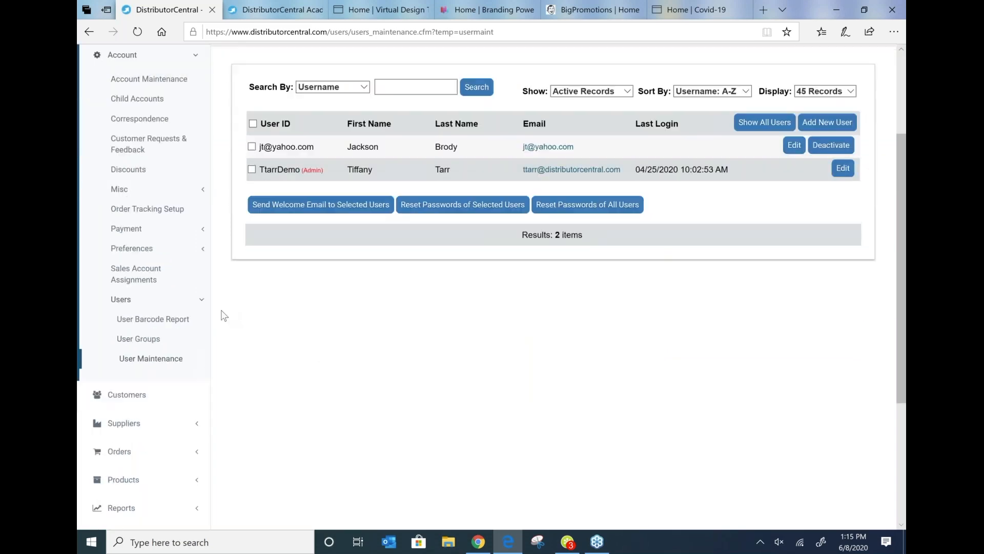
pyautogui.click(138, 407)
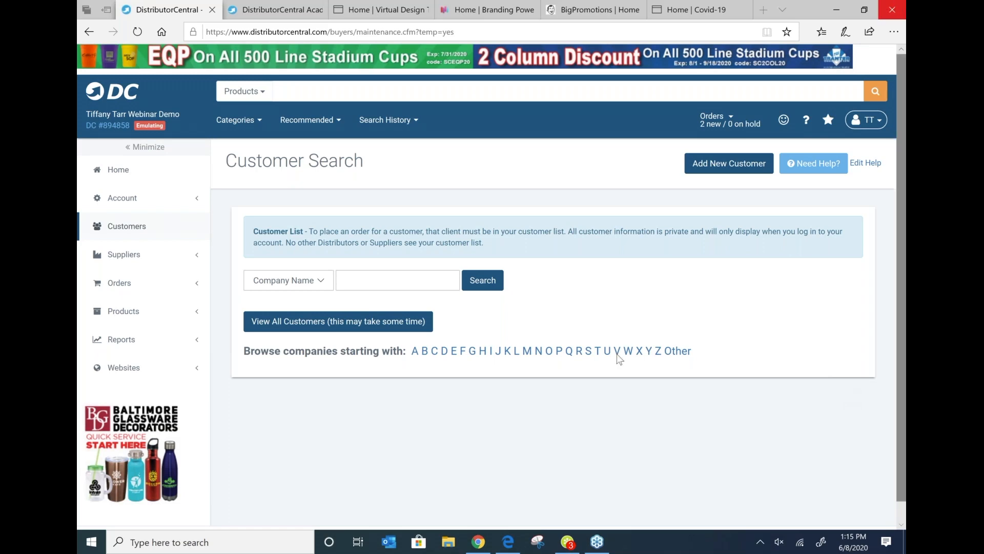
pyautogui.click(296, 326)
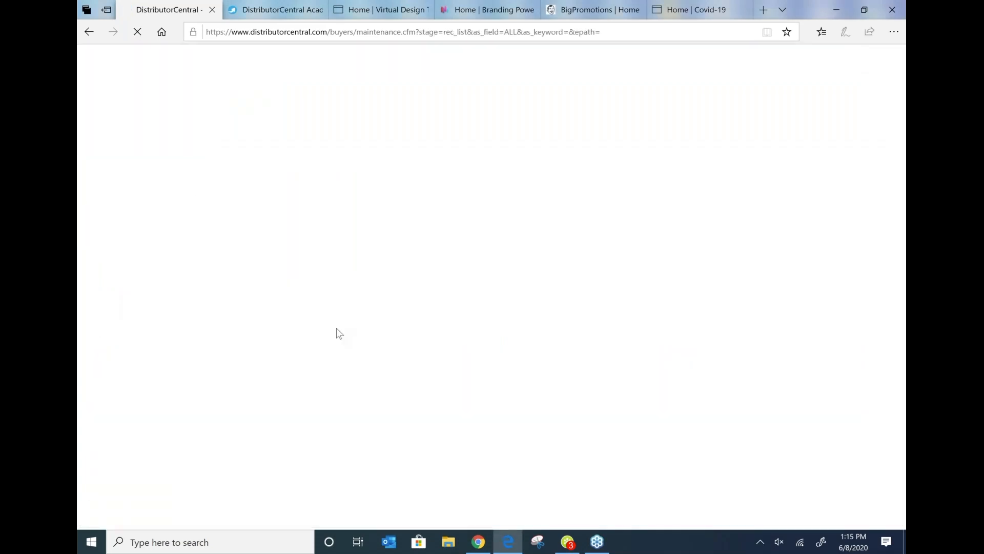
# Step: Open the correspondence history for Jacks Sports Shop from its last correspondence date
pyautogui.scroll(-3, 497, 323)
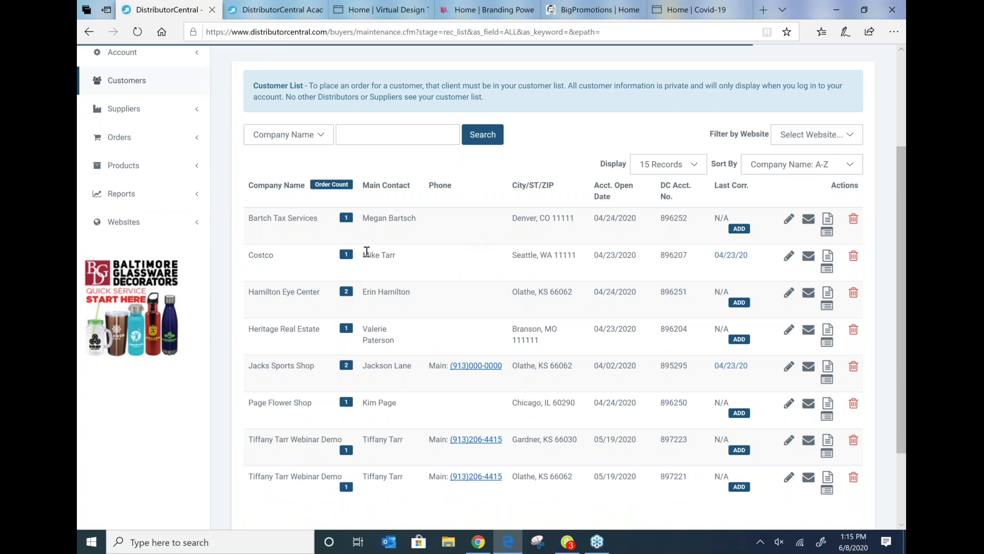
pyautogui.scroll(-2, 366, 251)
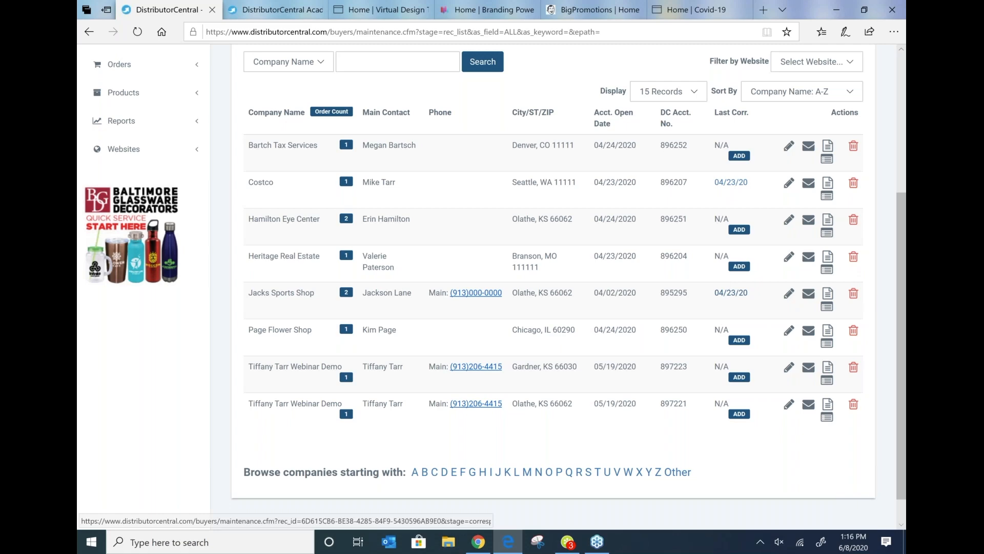
pyautogui.click(731, 293)
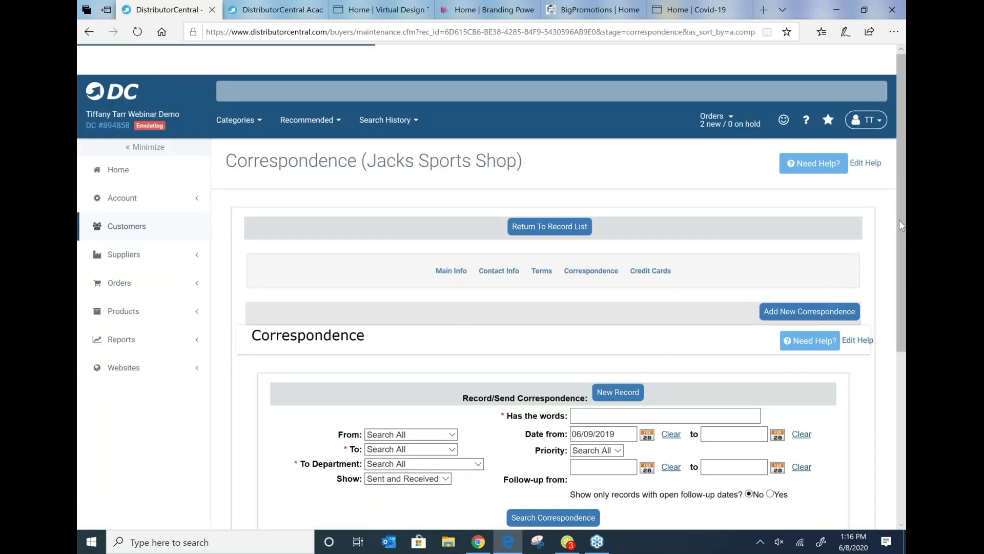
# Step: Search the shop's correspondence with the start date set to 06/09/2000
pyautogui.scroll(-5, 892, 185)
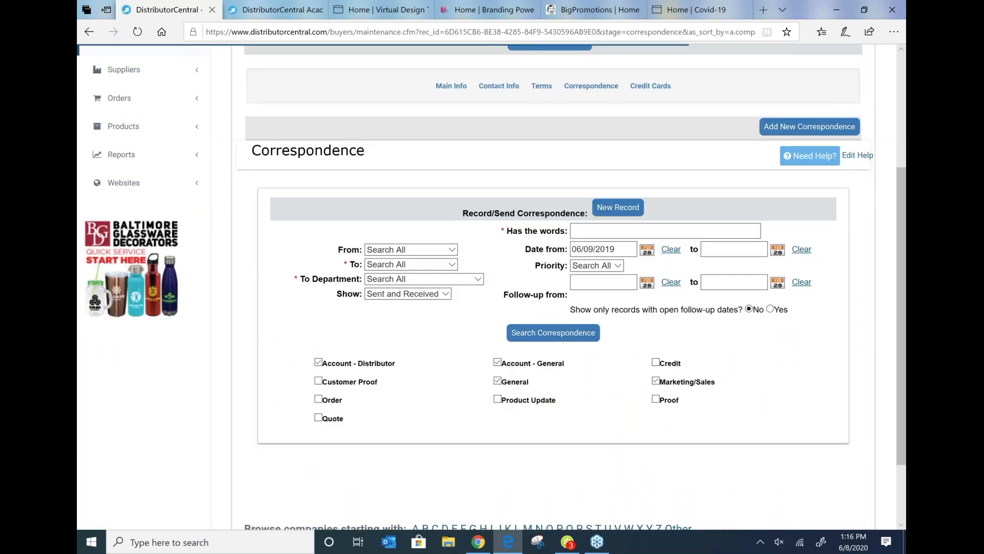
pyautogui.scroll(-2, 496, 283)
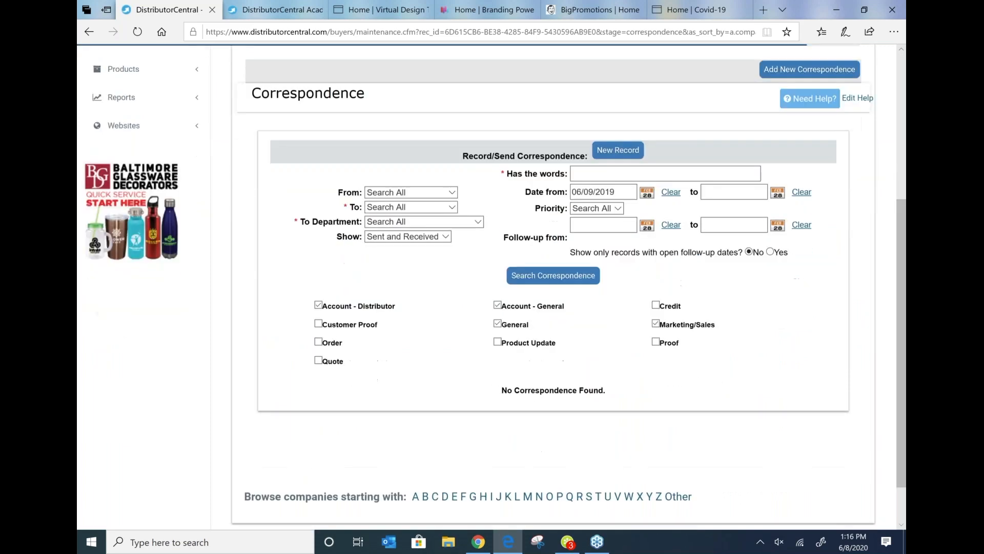
pyautogui.click(620, 171)
pyautogui.press('BackSpace')
pyautogui.press('BackSpace')
pyautogui.press('BackSpace')
pyautogui.write('000')
pyautogui.click(557, 260)
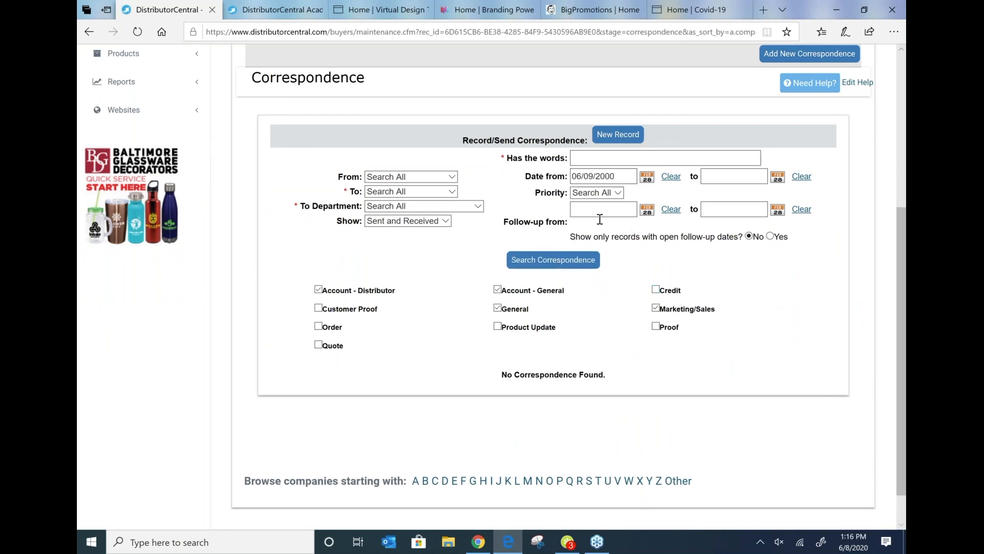
# Step: Create a new correspondence record with the subject "LVM for Jacks Sports Shop"
pyautogui.click(621, 135)
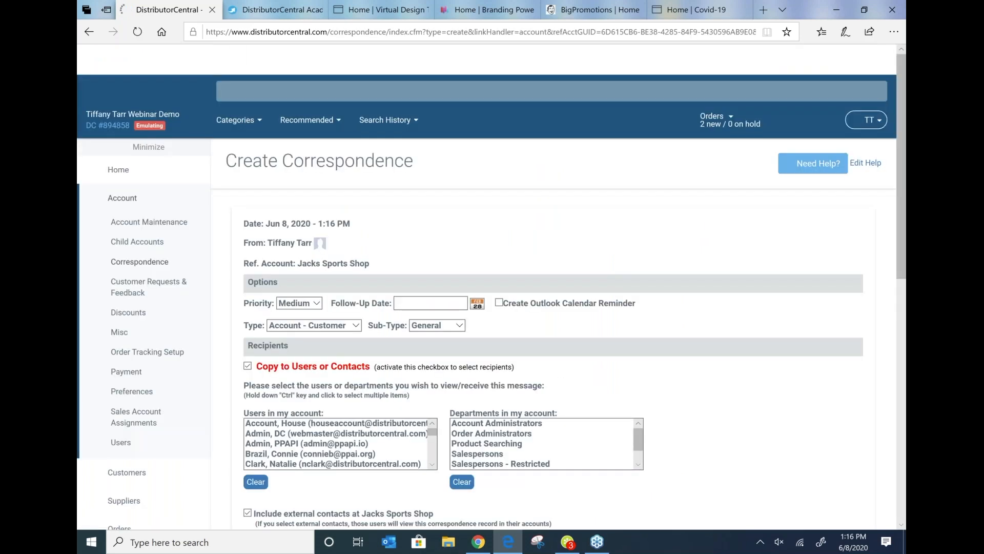
pyautogui.scroll(-5, 461, 333)
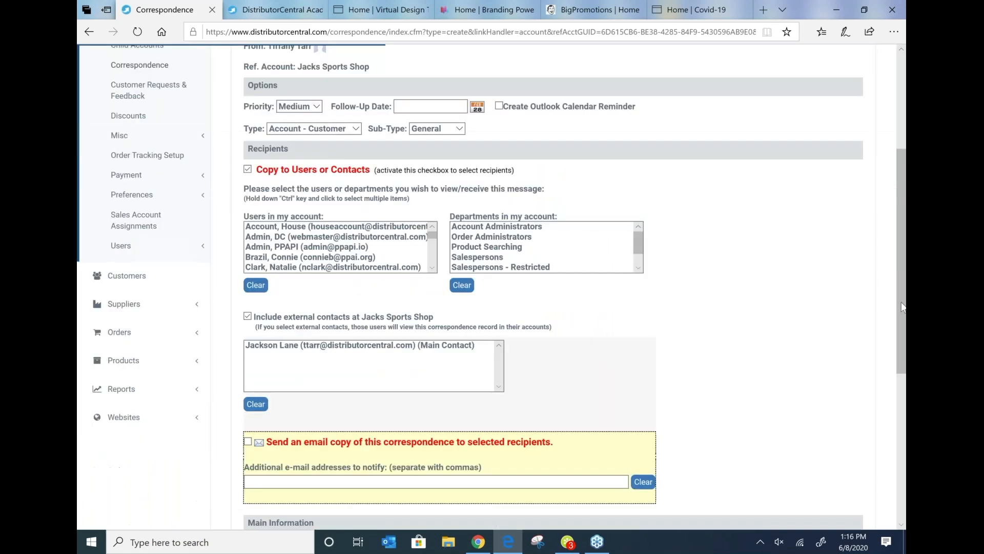
pyautogui.click(460, 455)
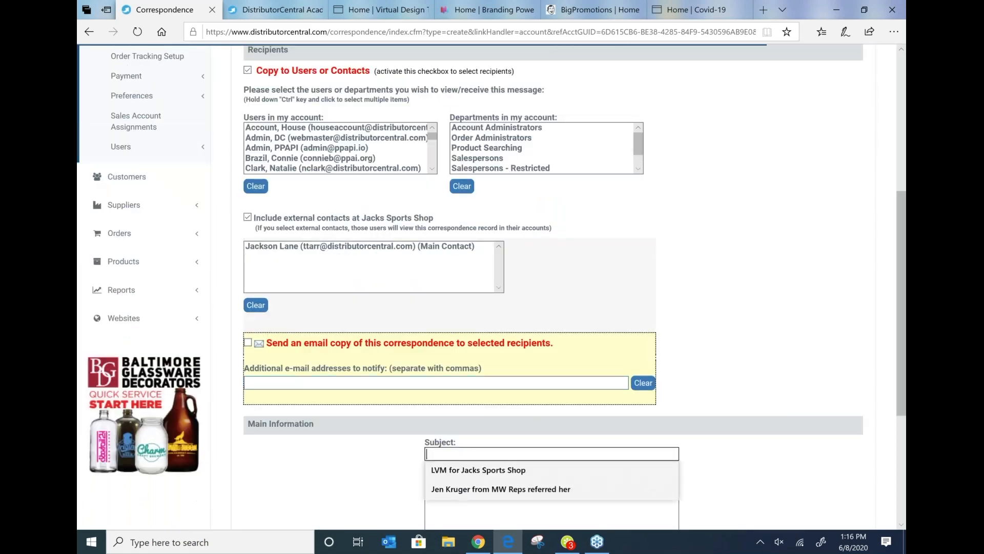
pyautogui.press('Down')
pyautogui.press('Return')
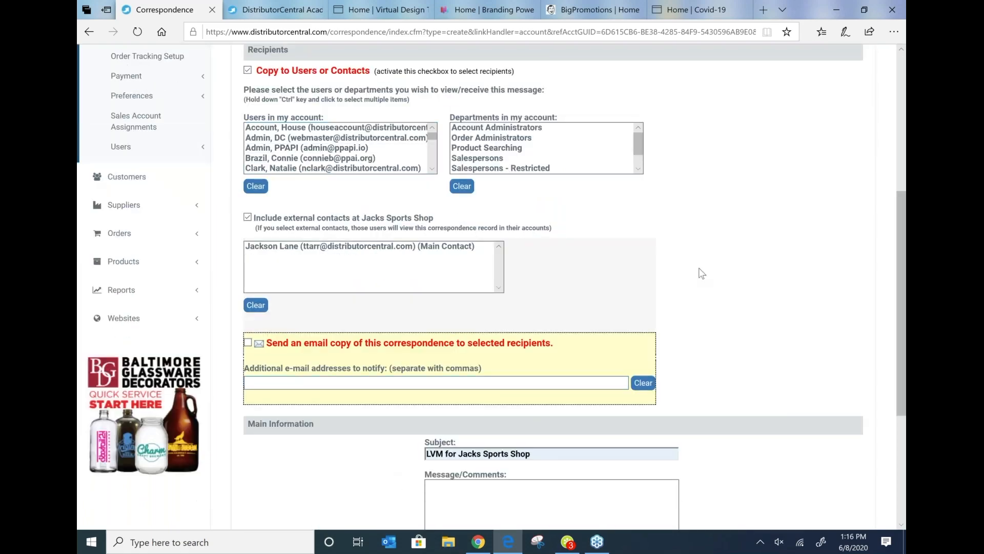
# Step: Enter the message "Will try again" and save the correspondence
pyautogui.scroll(-4, 700, 268)
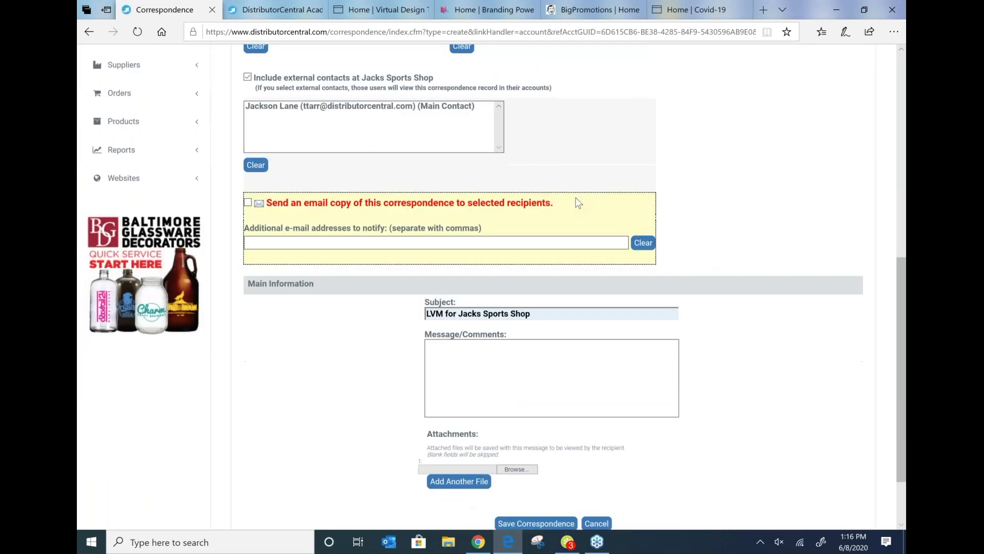
pyautogui.click(539, 293)
pyautogui.write('Said')
pyautogui.press('BackSpace')
pyautogui.press('BackSpace')
pyautogui.press('BackSpace')
pyautogui.press('BackSpace')
pyautogui.write('Will try')
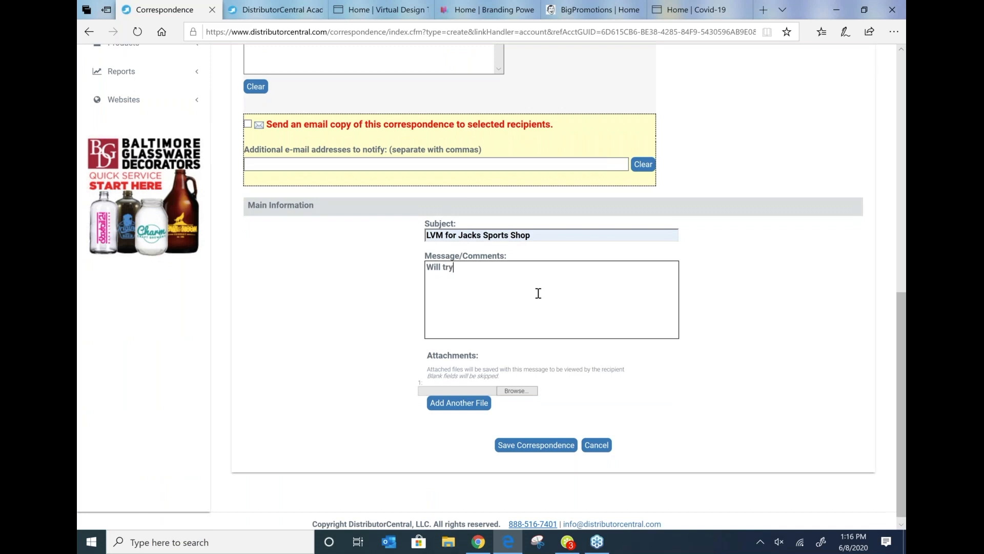
pyautogui.write(' again')
pyautogui.click(362, 306)
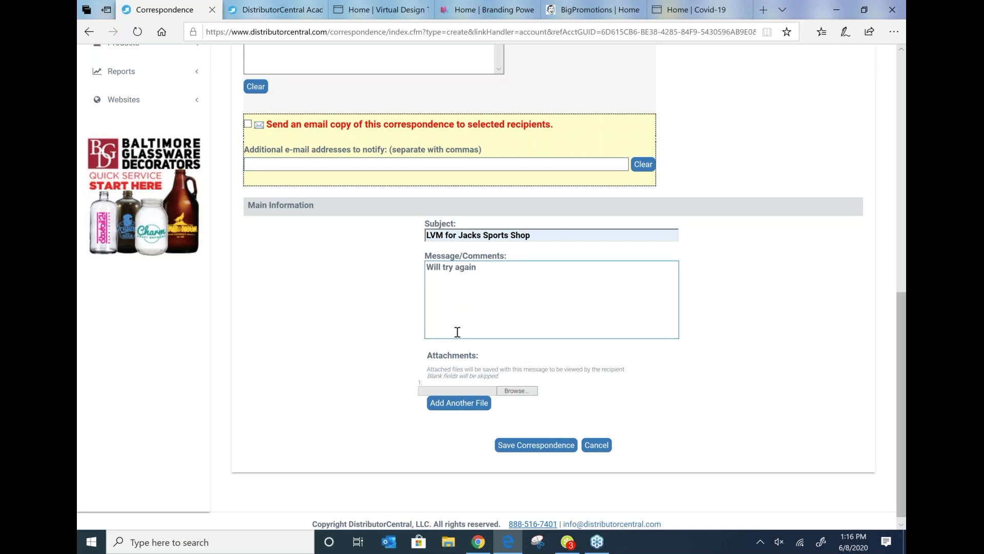
pyautogui.click(538, 446)
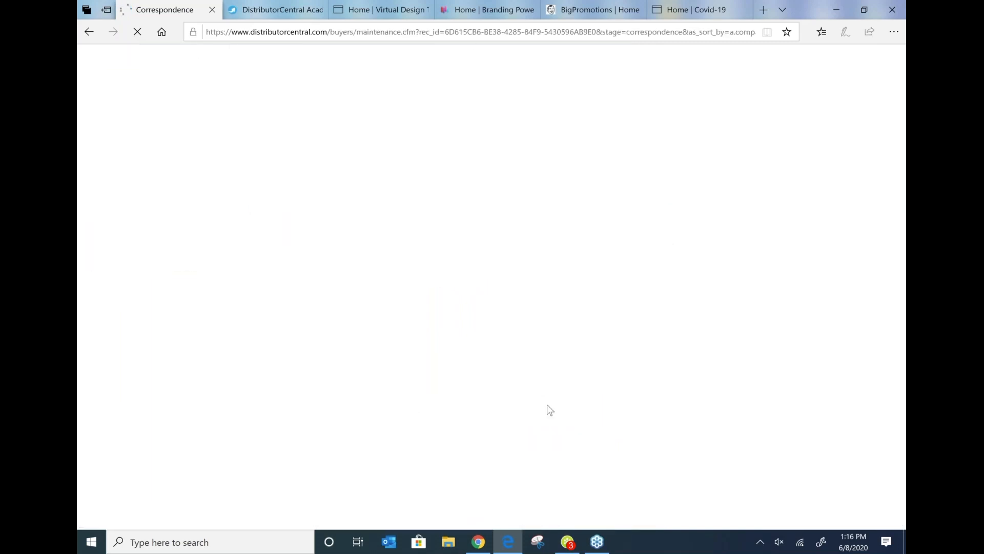
pyautogui.scroll(-4, 480, 290)
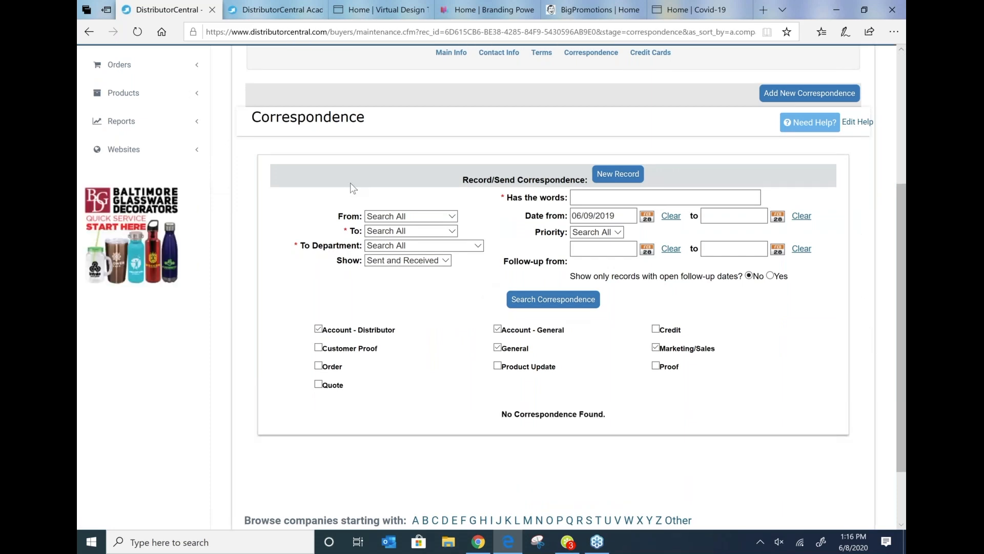
pyautogui.scroll(1, 350, 185)
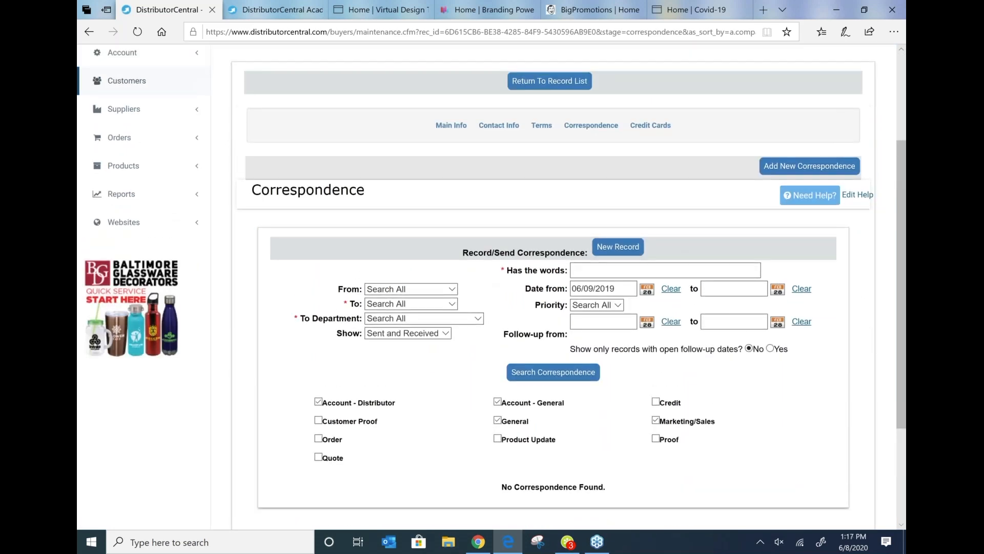
pyautogui.click(789, 167)
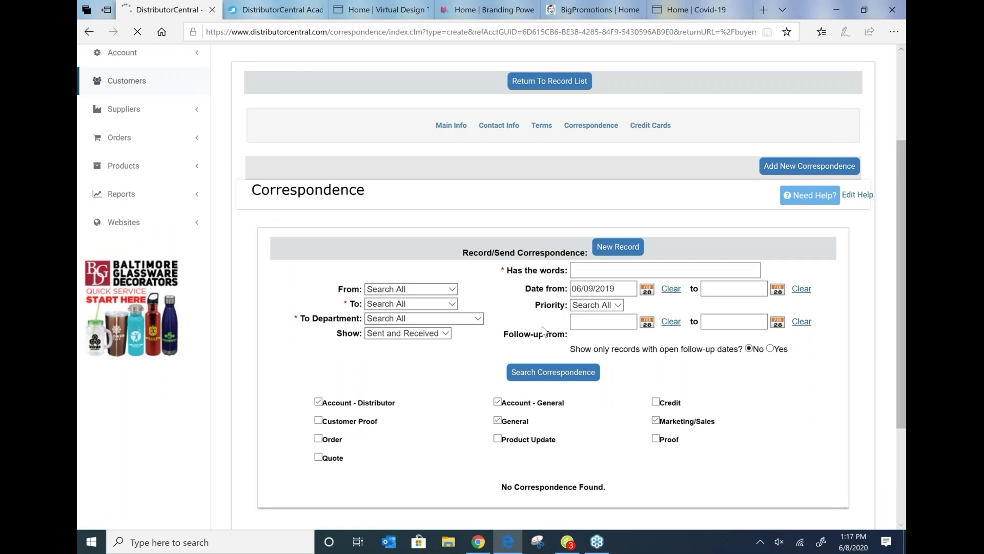
pyautogui.scroll(-10, 544, 330)
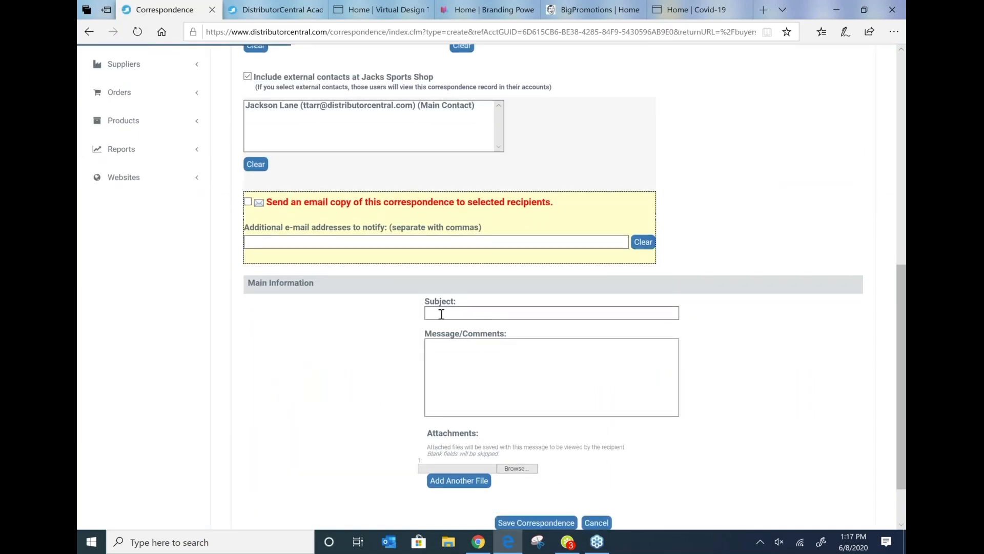
pyautogui.click(442, 314)
pyautogui.click(444, 328)
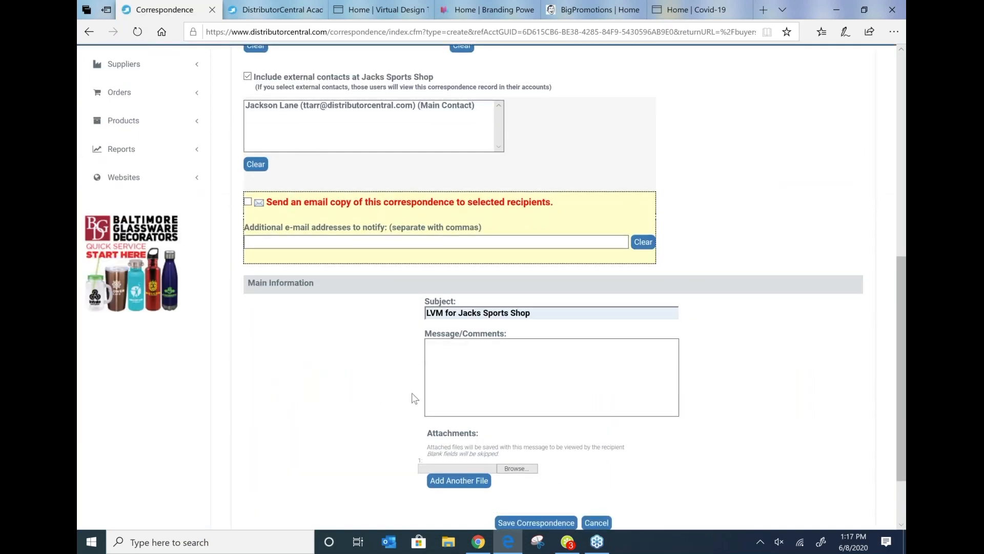
pyautogui.scroll(-2, 585, 492)
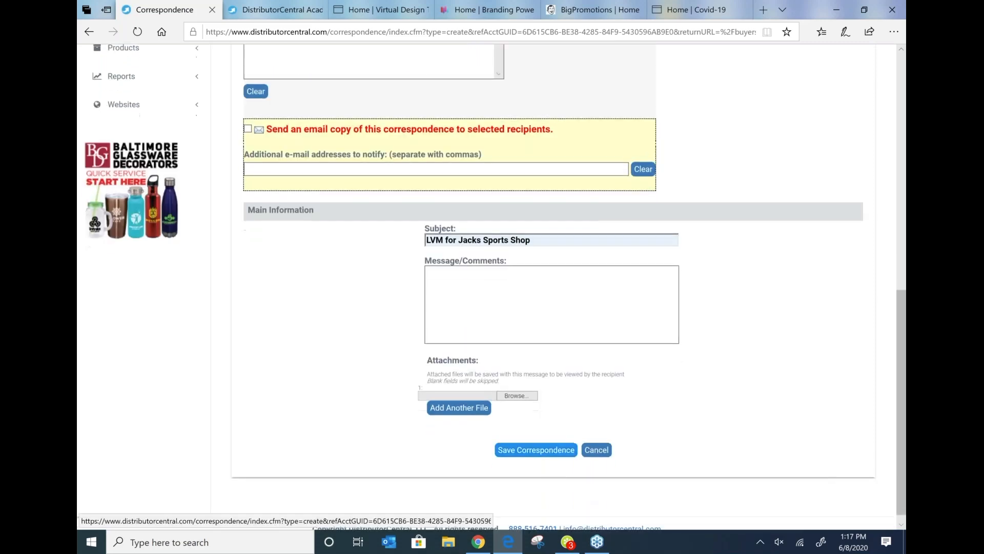
pyautogui.click(596, 439)
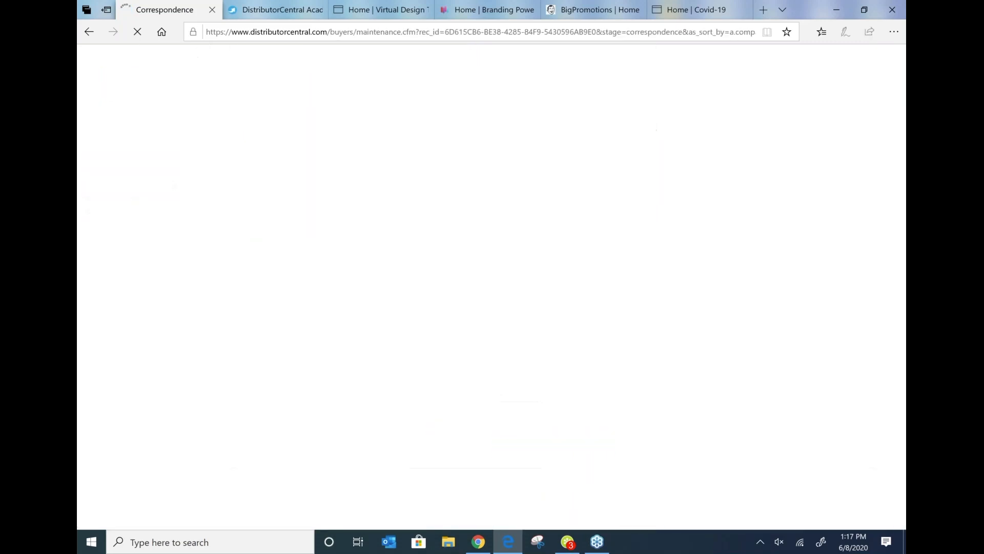
# Step: Search the shop's correspondence again with the start date 06/09/2000
pyautogui.scroll(-5, 410, 317)
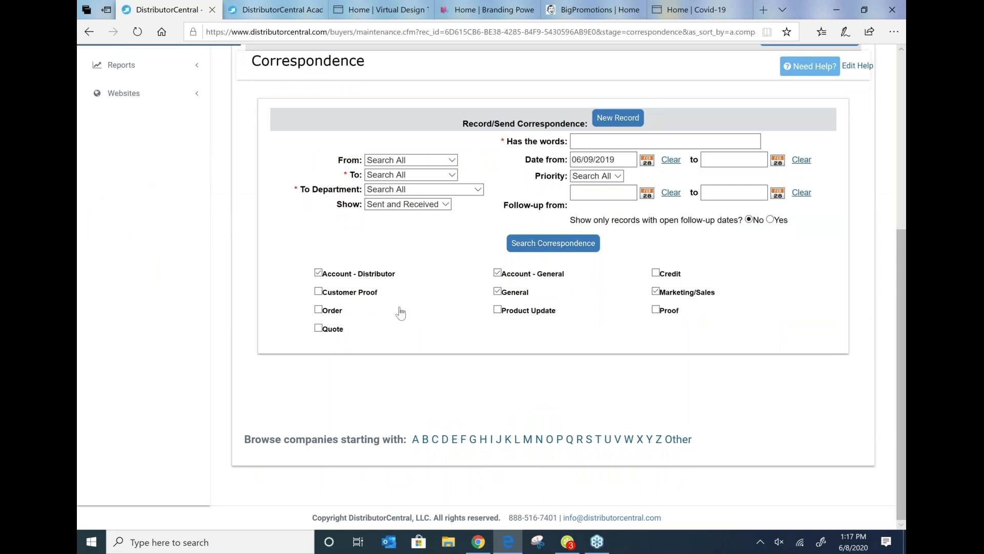
pyautogui.click(548, 247)
pyautogui.click(625, 160)
pyautogui.press('BackSpace')
pyautogui.press('BackSpace')
pyautogui.write('000')
pyautogui.click(564, 244)
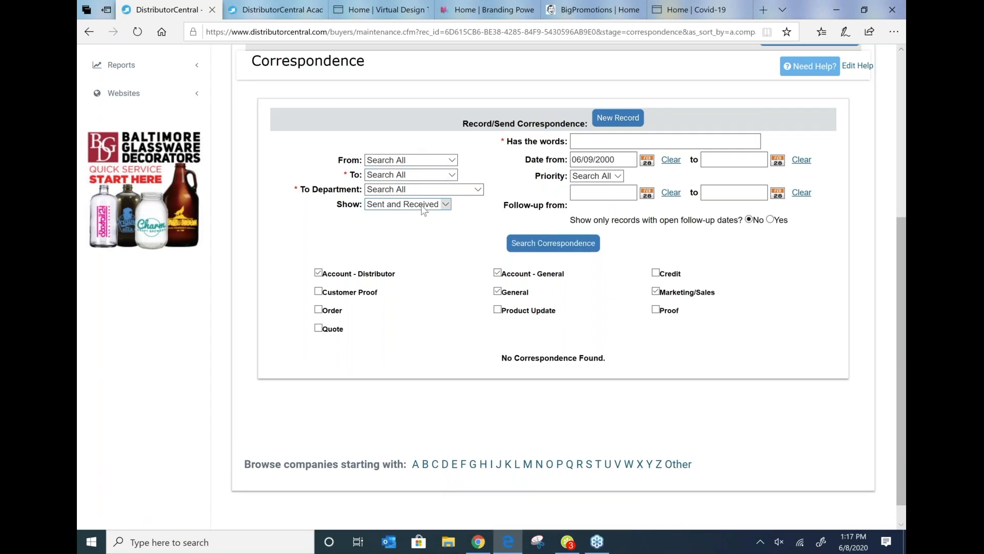
# Step: Filter the correspondence search to show only Sent items and run it
pyautogui.click(422, 207)
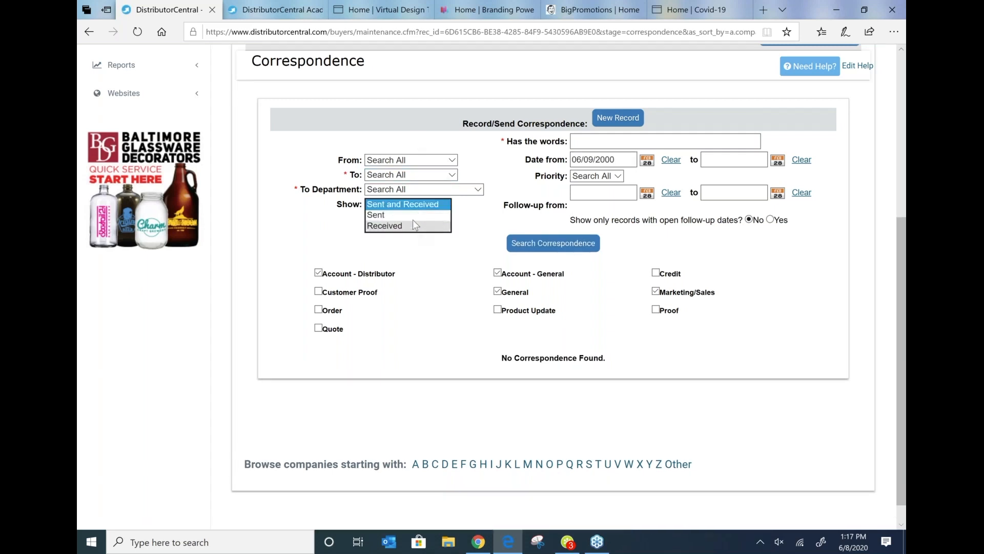
pyautogui.click(405, 214)
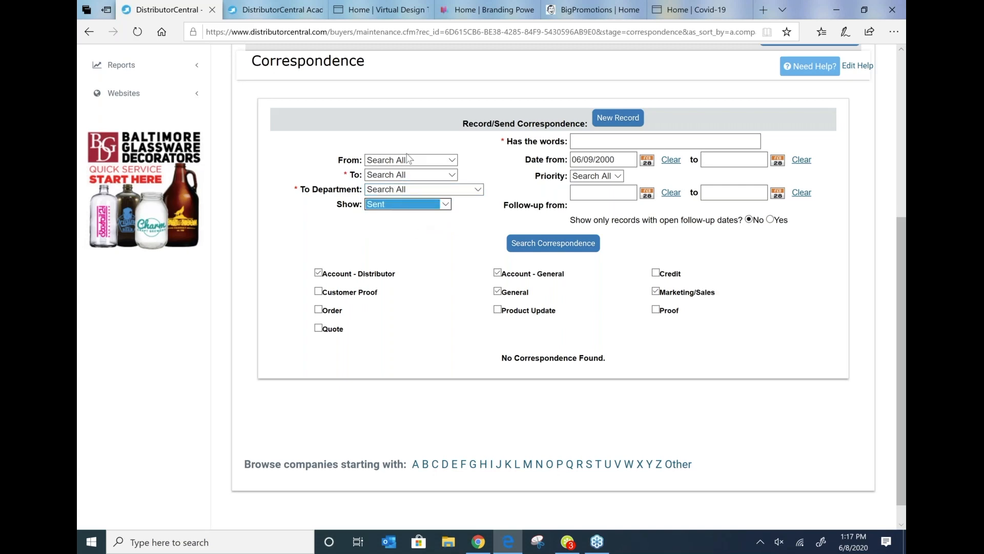
pyautogui.click(533, 239)
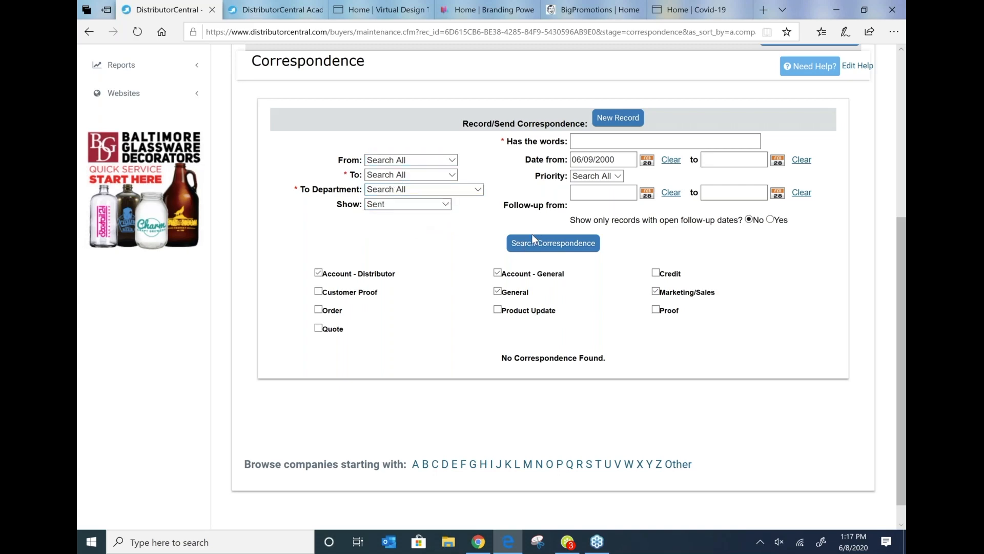
pyautogui.scroll(3, 532, 234)
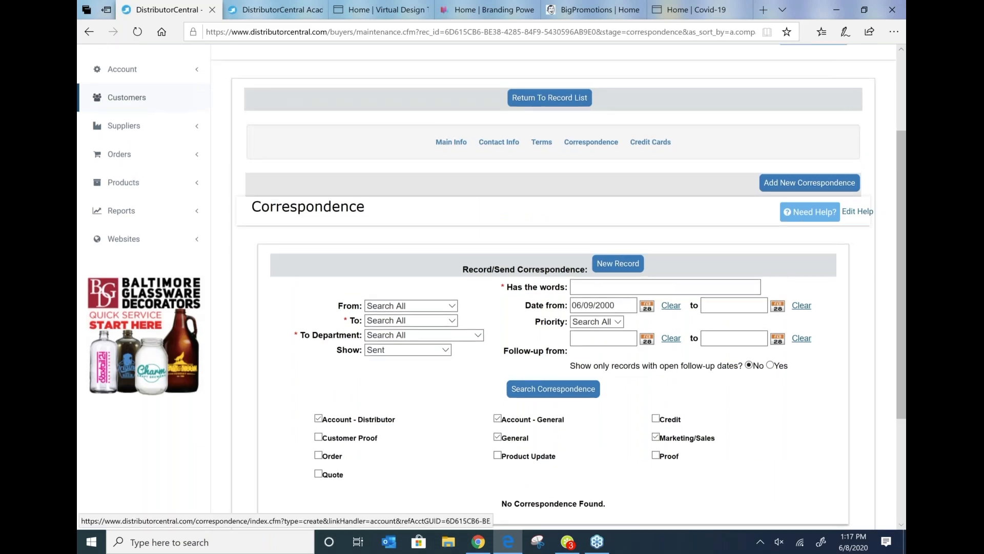
# Step: Select every correspondence category in the shop's search form and run the correspondence search
pyautogui.scroll(-3, 339, 295)
pyautogui.click(318, 292)
pyautogui.click(318, 310)
pyautogui.click(318, 328)
pyautogui.click(497, 309)
pyautogui.click(655, 273)
pyautogui.click(655, 310)
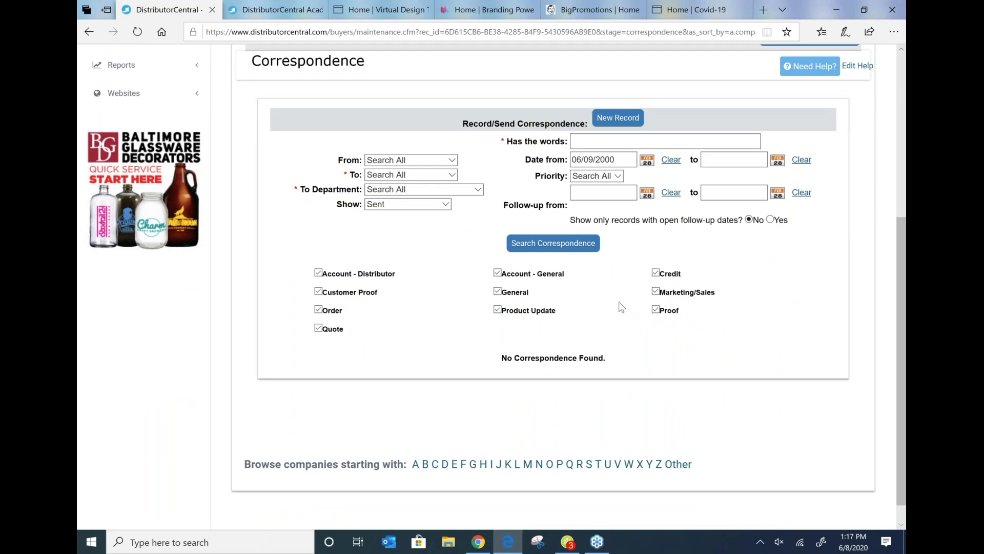
pyautogui.click(528, 245)
# Step: Limit the search to records with open follow-up dates addressed to the account user, and run it again
pyautogui.click(771, 220)
pyautogui.click(569, 249)
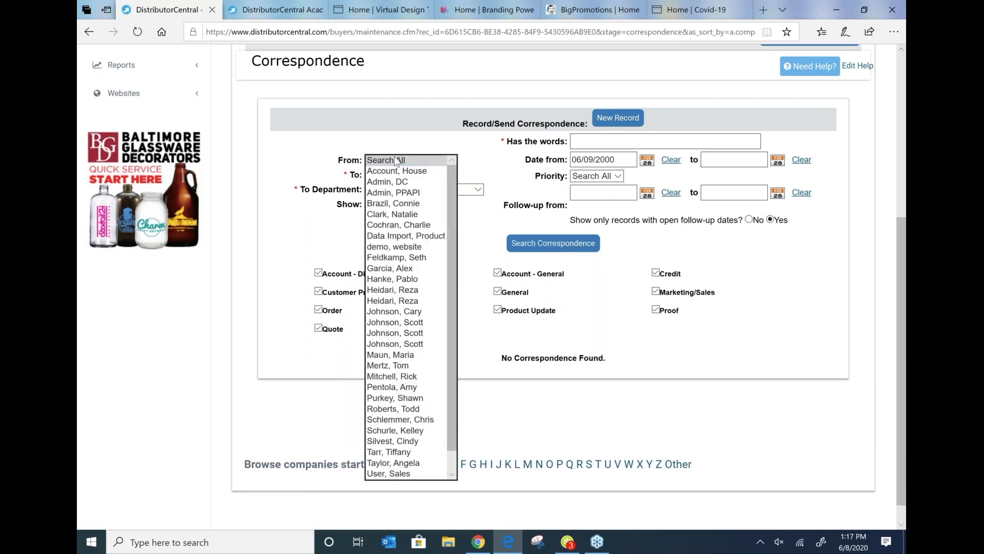
pyautogui.click(397, 160)
pyautogui.click(395, 176)
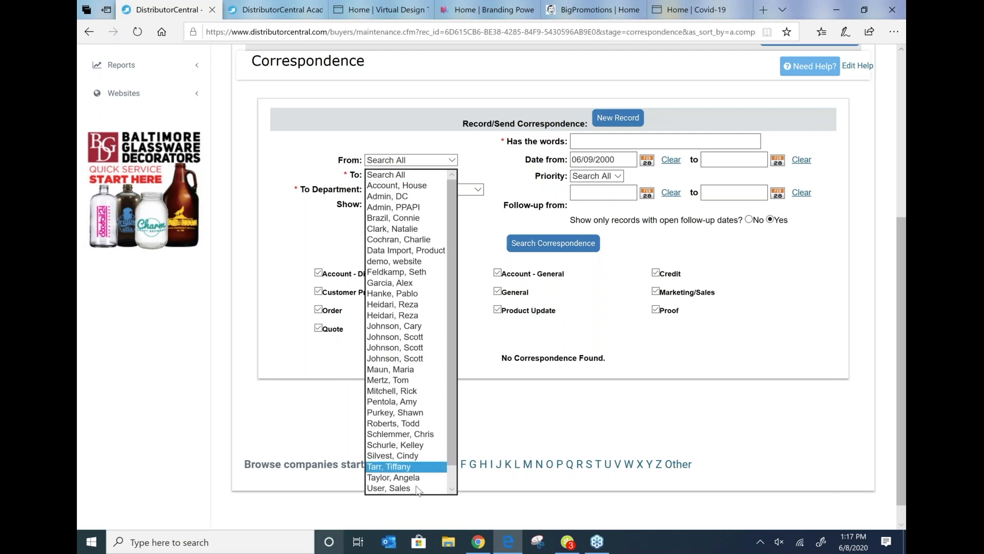
pyautogui.click(405, 466)
pyautogui.click(556, 245)
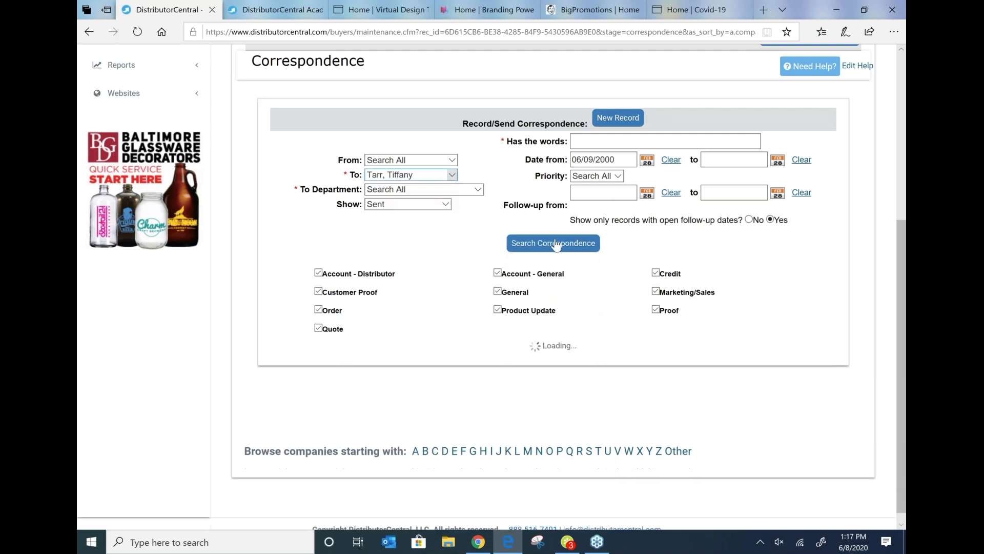
# Step: Reopen the shop's Correspondence page and review its default search settings
pyautogui.scroll(3, 589, 212)
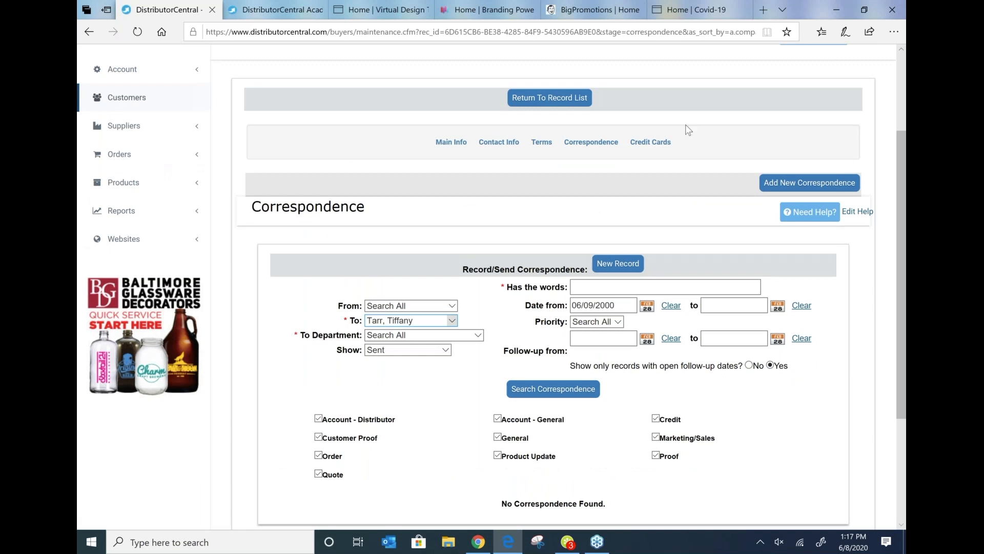
pyautogui.click(604, 146)
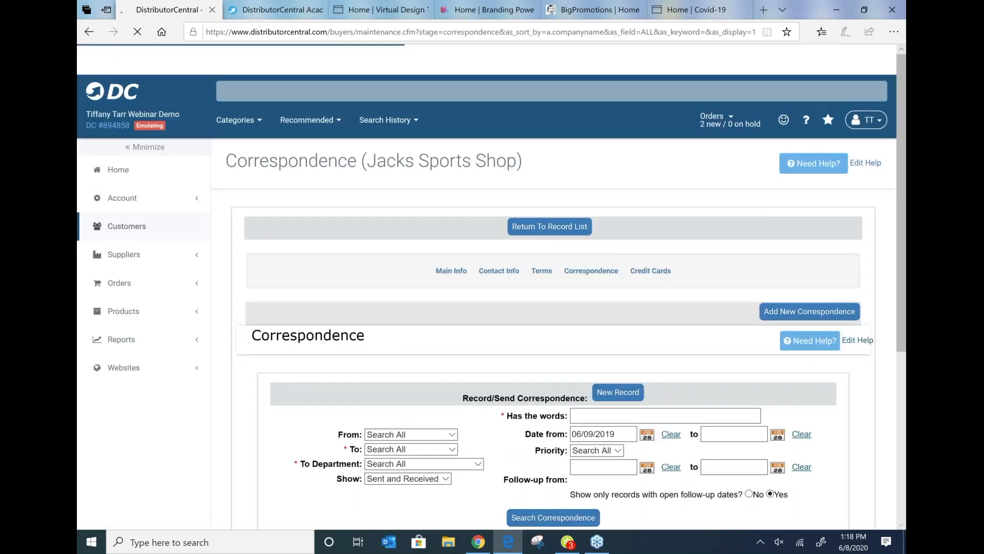
pyautogui.scroll(-2, 423, 410)
pyautogui.scroll(-3, 422, 410)
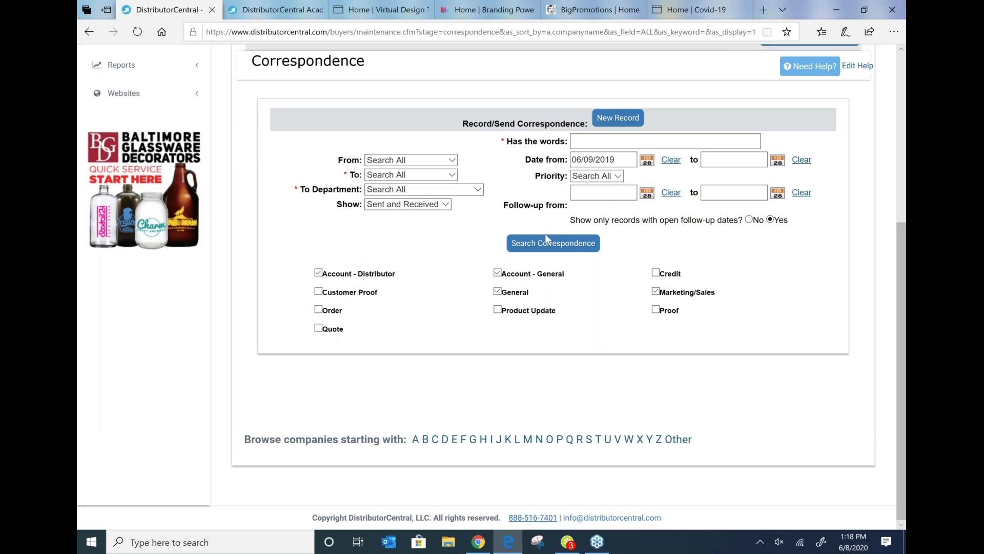
pyautogui.scroll(5, 545, 234)
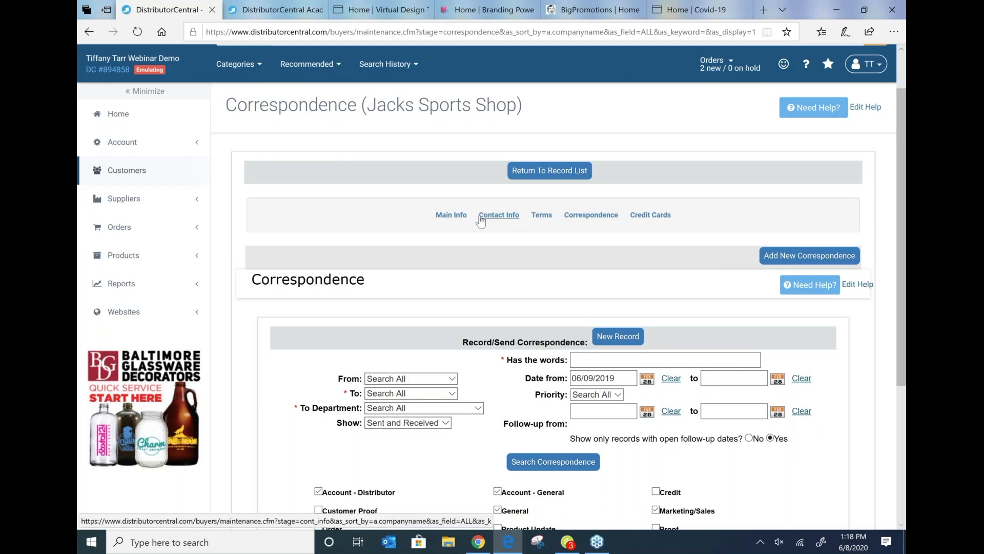
# Step: On the shop's Terms page, mark the customer as not taxable, decline e-mail marketing, and save the changes
pyautogui.click(549, 218)
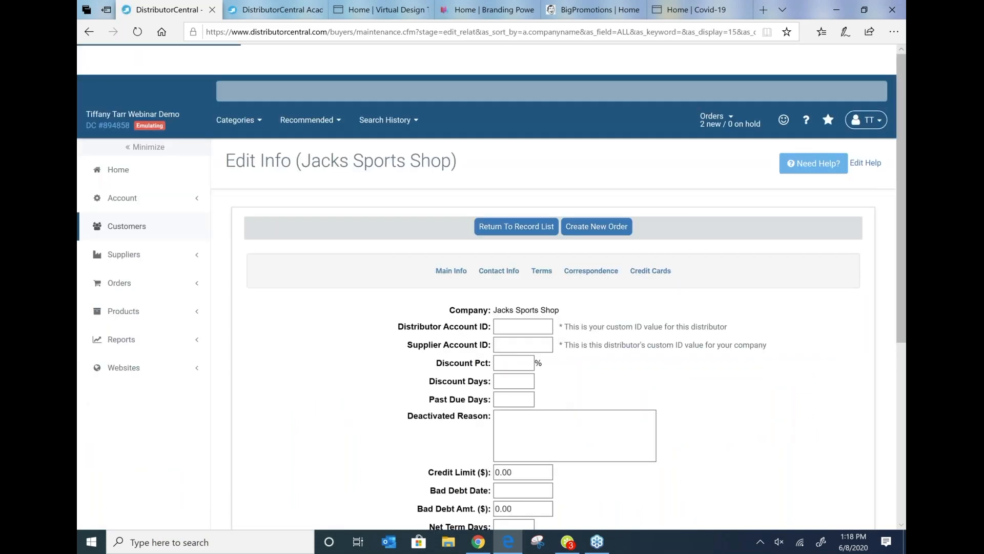
pyautogui.scroll(-1, 564, 211)
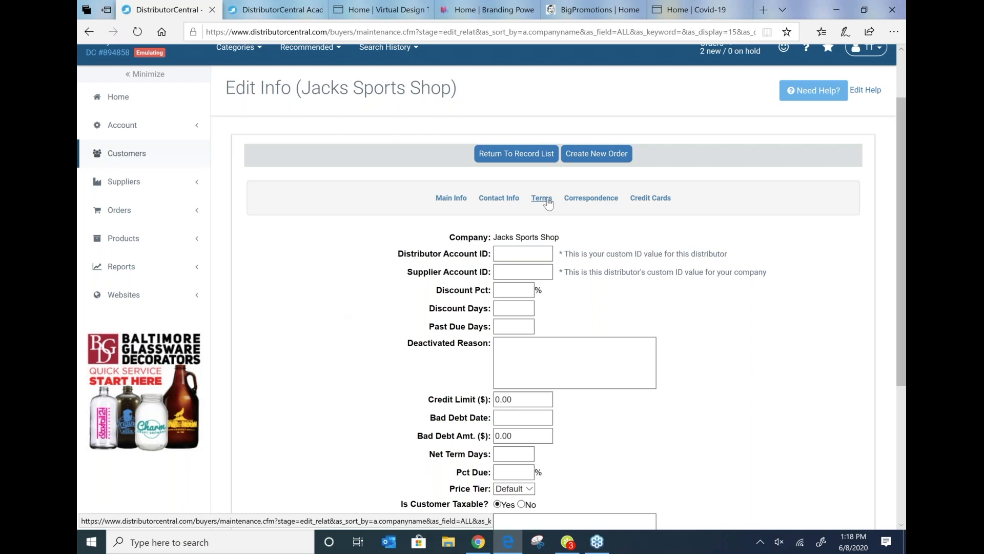
pyautogui.scroll(-3, 323, 347)
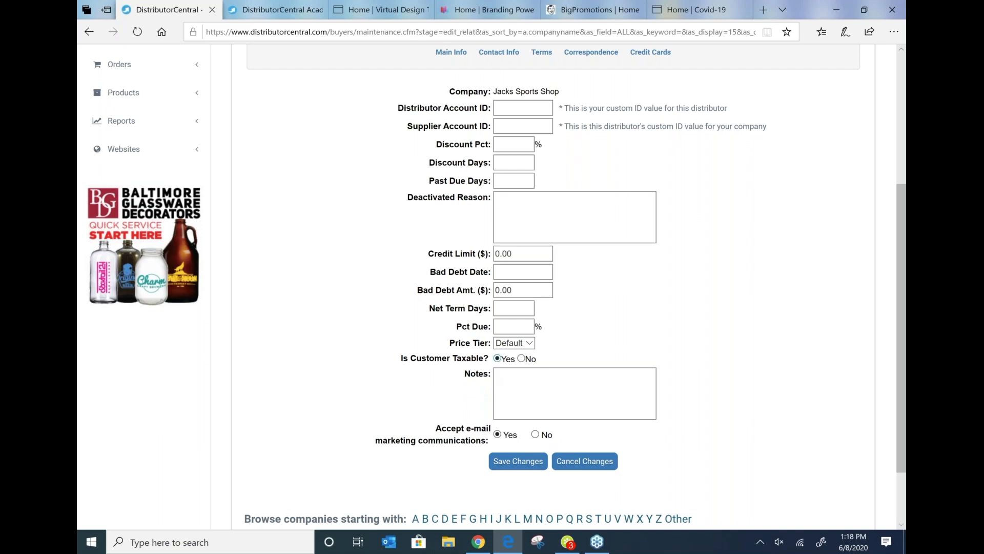
pyautogui.click(521, 358)
pyautogui.click(535, 434)
pyautogui.click(523, 465)
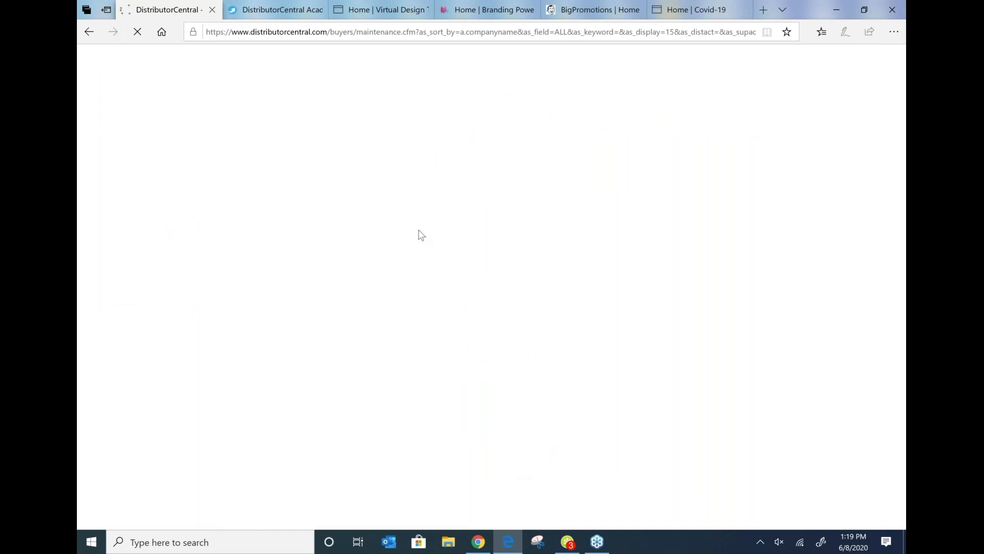
# Step: Review the shop's Terms and Main Info pages, including the list of websites that can be assigned
pyautogui.scroll(-3, 528, 369)
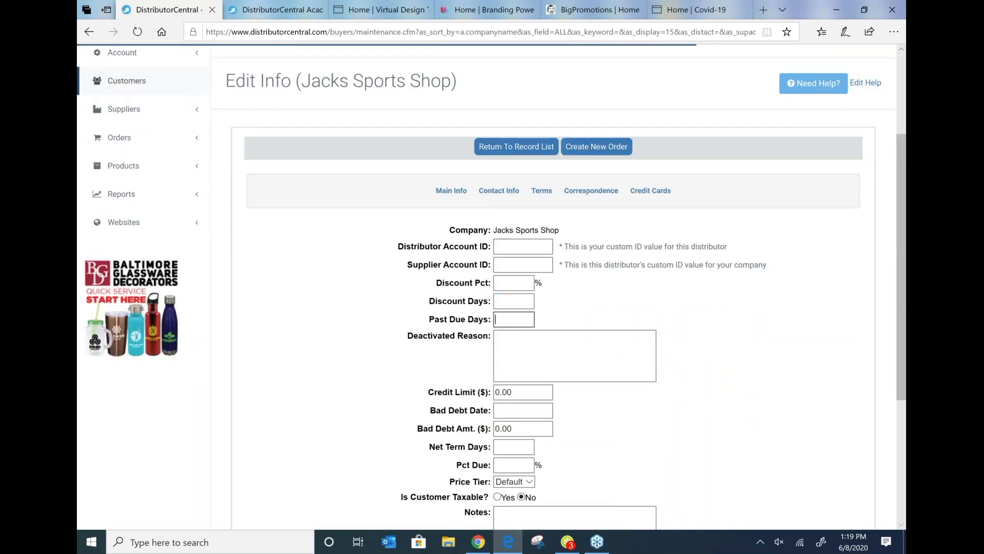
pyautogui.click(523, 364)
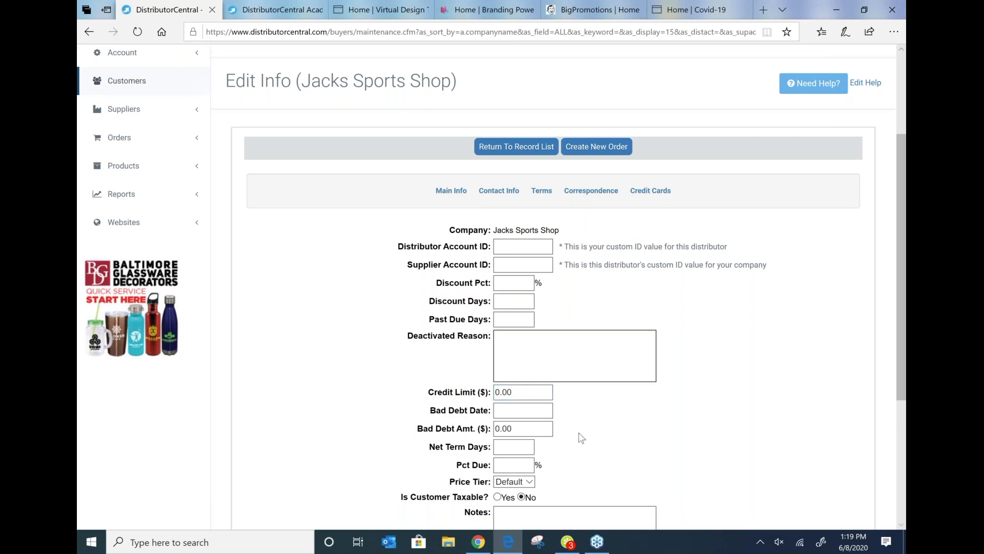
pyautogui.scroll(-2, 581, 438)
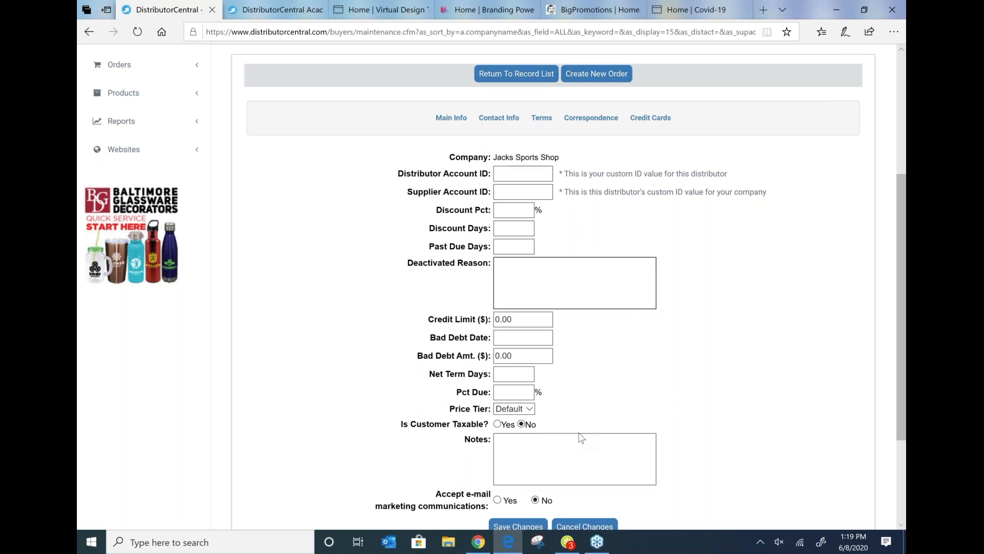
pyautogui.click(463, 123)
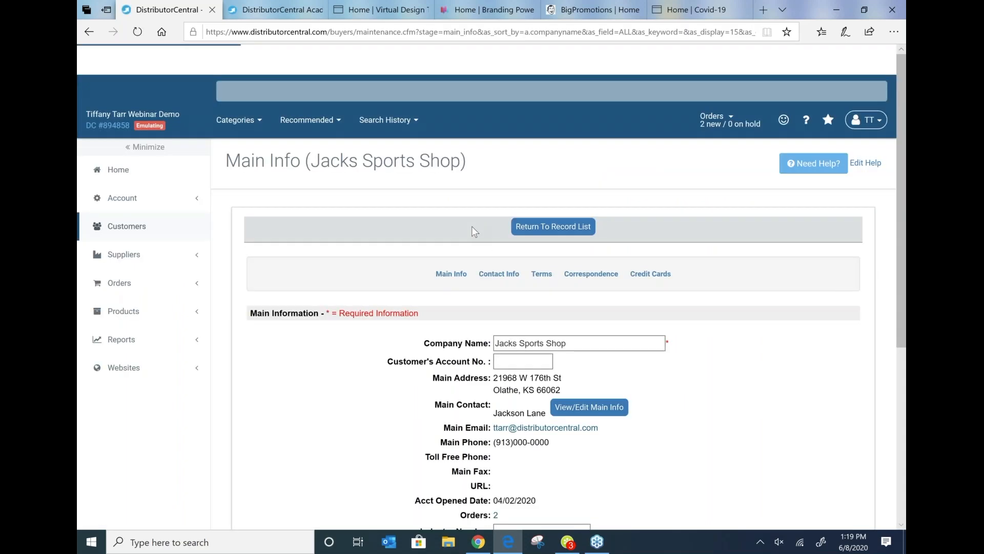
pyautogui.scroll(-3, 527, 339)
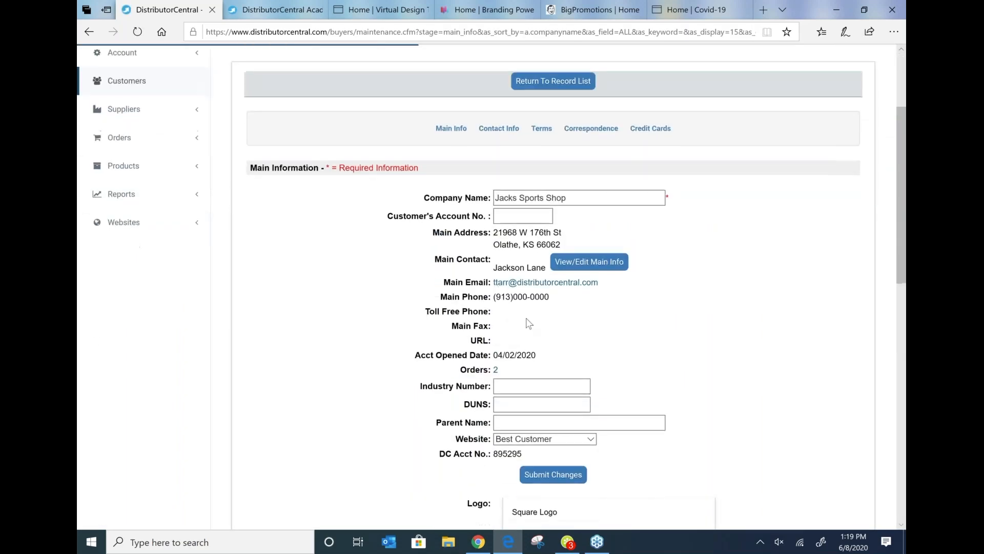
pyautogui.scroll(-2, 384, 335)
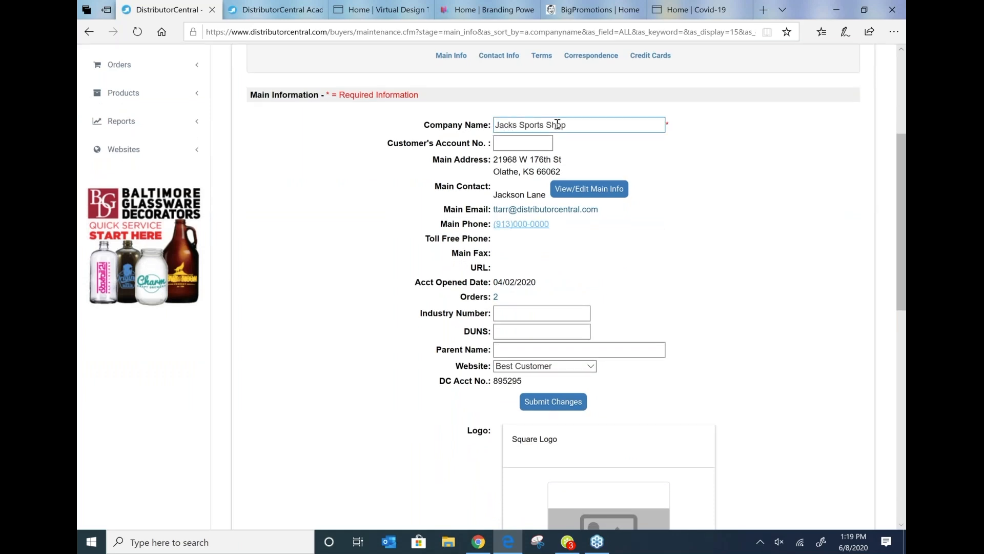
pyautogui.click(591, 366)
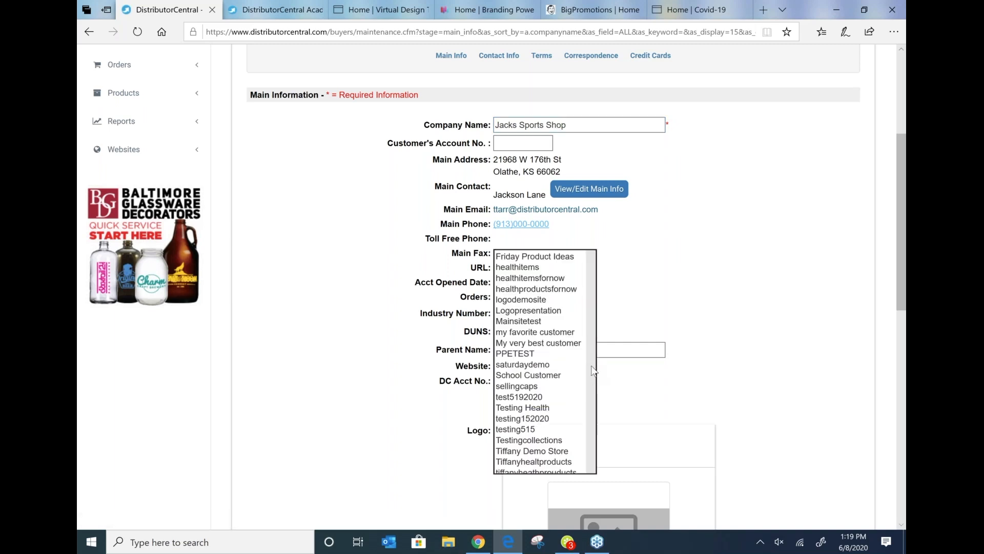
pyautogui.click(790, 237)
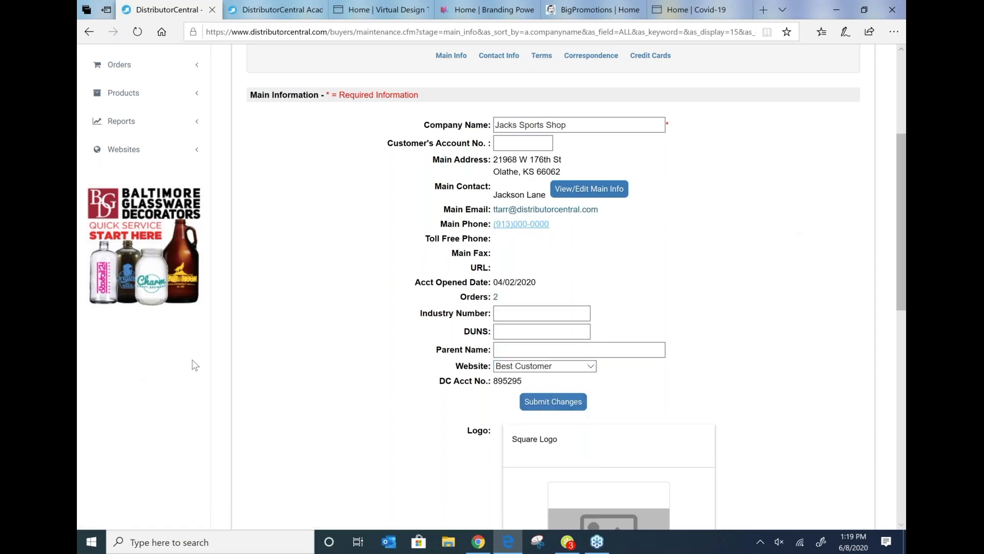
# Step: Browse the Customers page and the Suppliers and Orders sections of the navigation
pyautogui.scroll(4, 195, 365)
pyautogui.scroll(1, 195, 365)
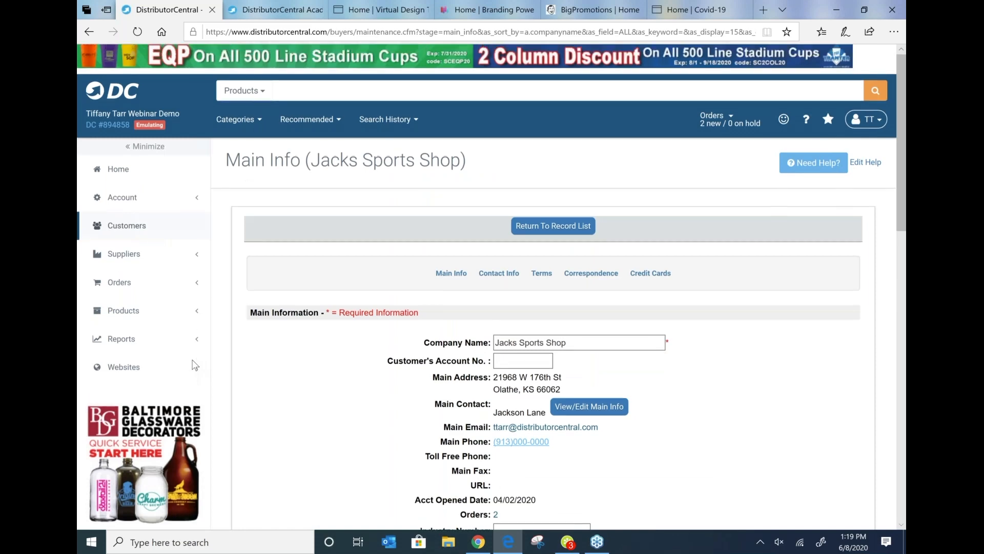
pyautogui.click(130, 228)
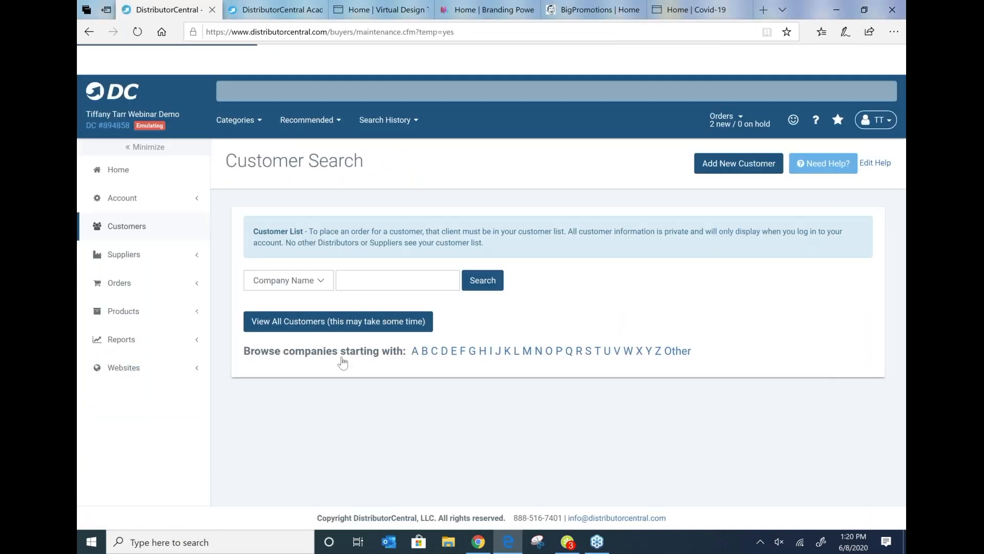
pyautogui.click(281, 328)
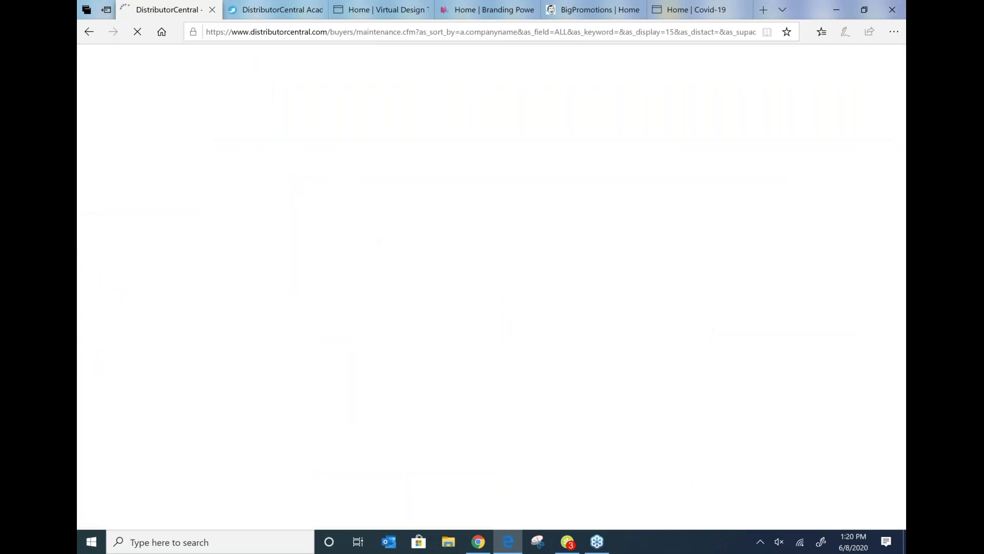
pyautogui.scroll(-10, 323, 370)
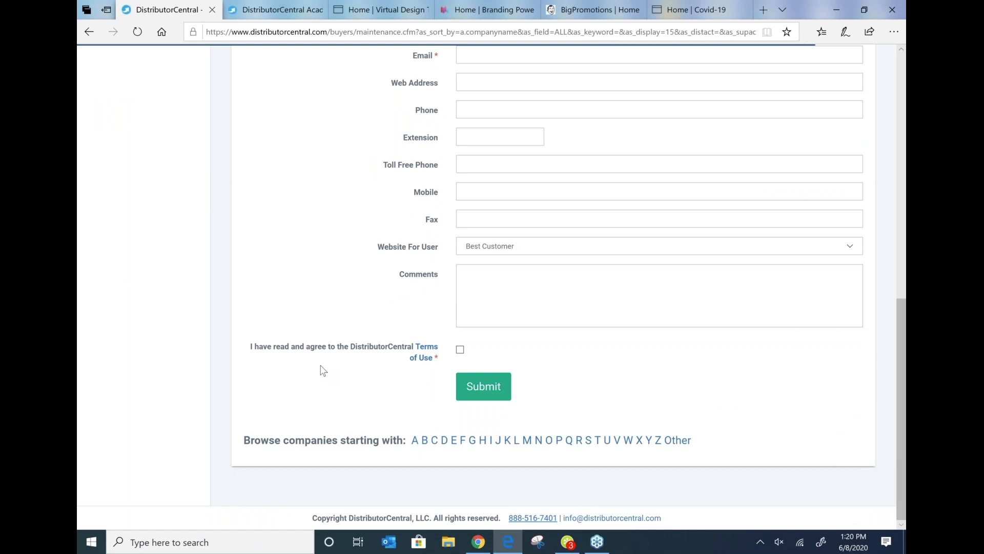
pyautogui.scroll(9, 323, 370)
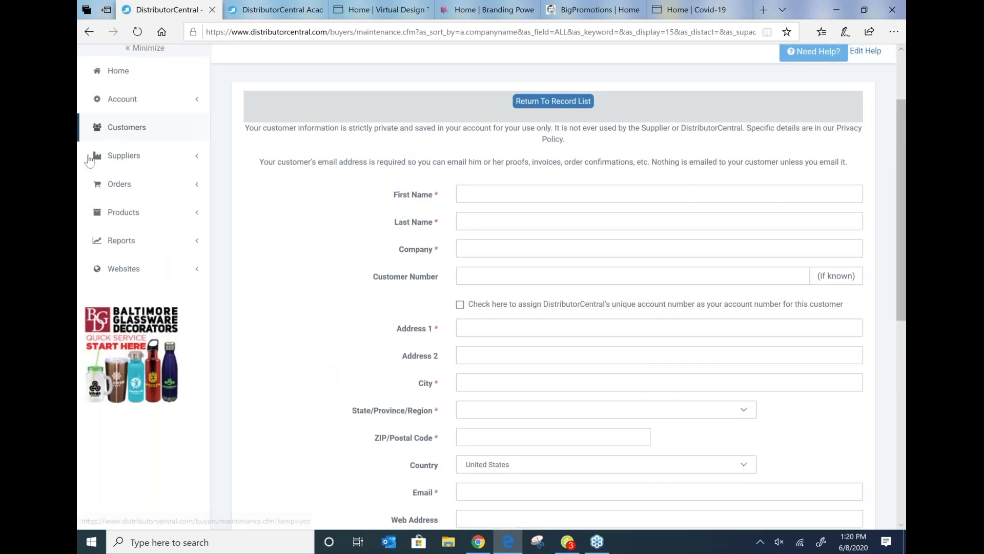
pyautogui.click(122, 158)
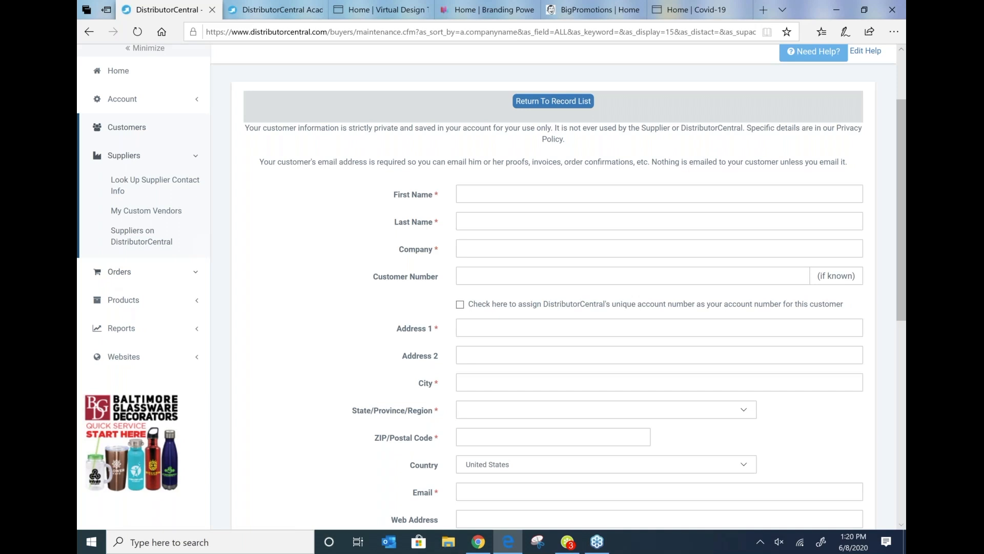
pyautogui.click(170, 277)
pyautogui.scroll(-3, 171, 277)
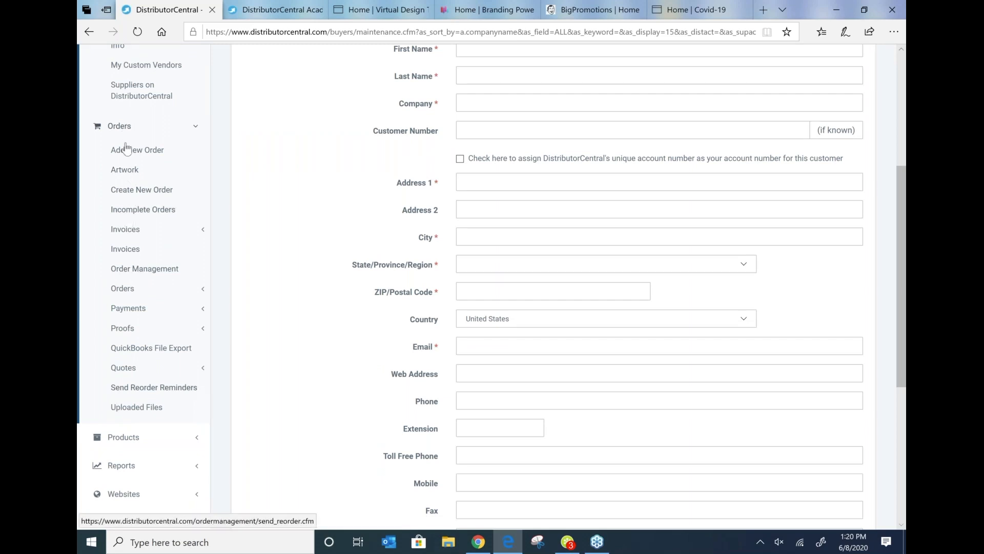
pyautogui.scroll(-2, 134, 261)
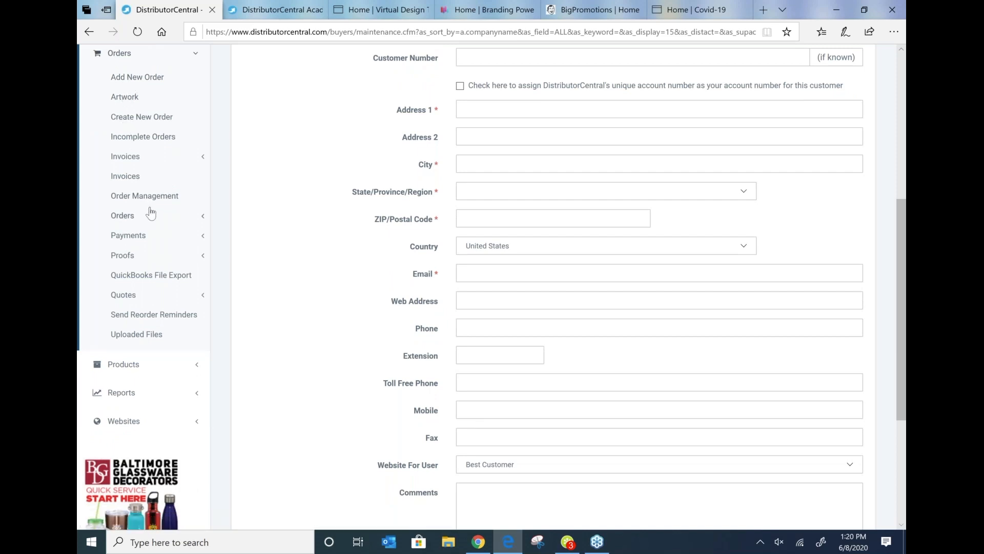
pyautogui.scroll(9, 126, 211)
pyautogui.click(125, 175)
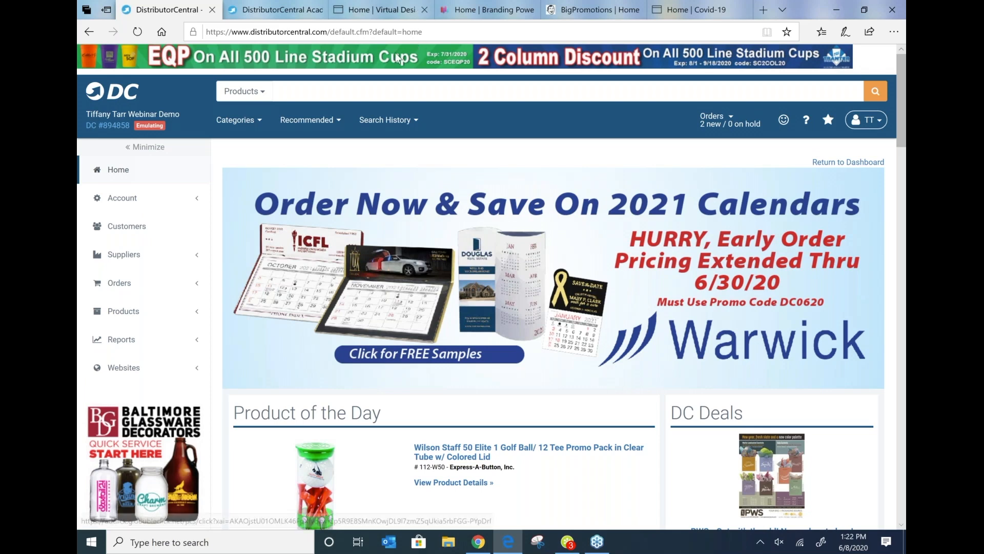
# Step: Open the Hosting Manager, switch to its Domains section, and open the Add New Domain dialog, closing it without adding a domain
pyautogui.scroll(-1, 436, 255)
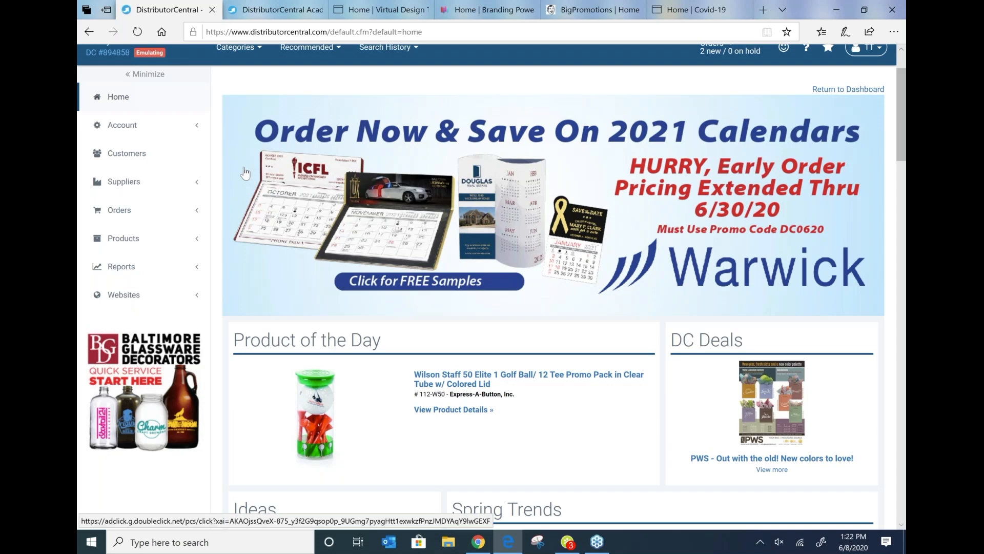
pyautogui.click(109, 296)
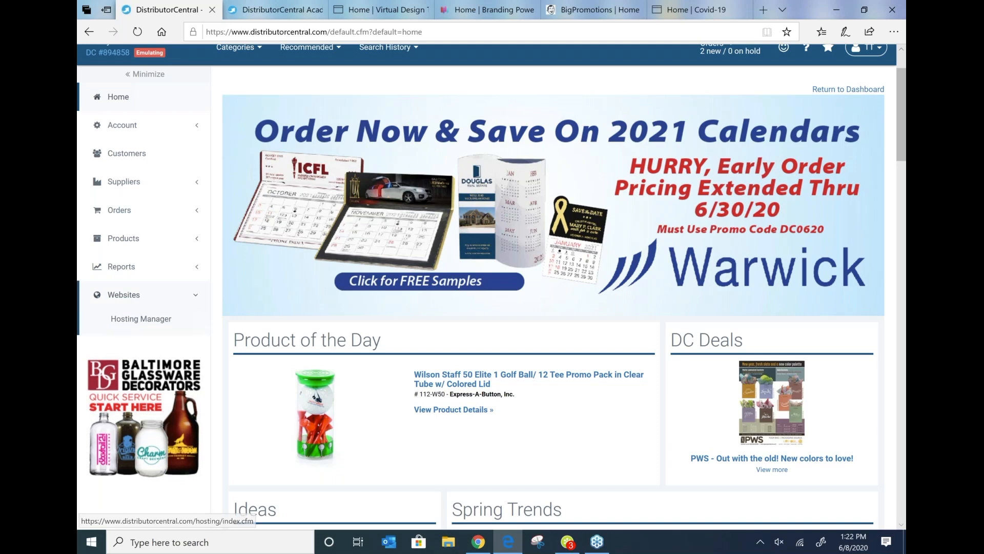
pyautogui.click(133, 318)
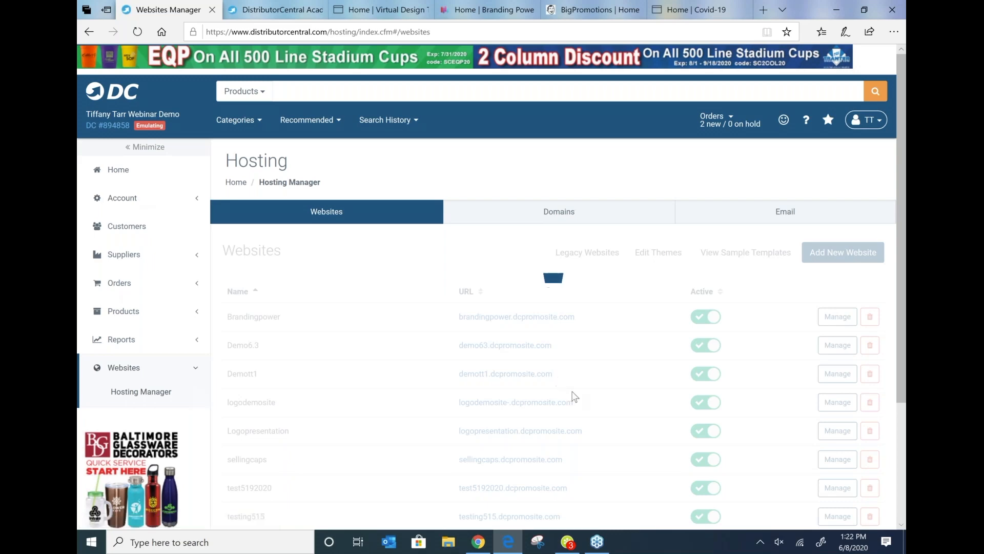
pyautogui.scroll(-1, 609, 319)
pyautogui.scroll(-1, 610, 320)
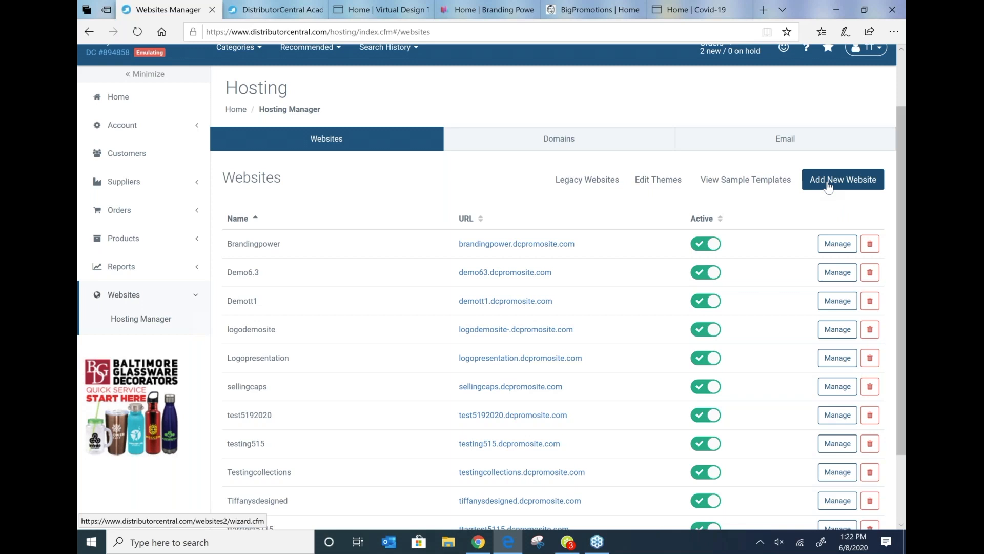
pyautogui.click(552, 146)
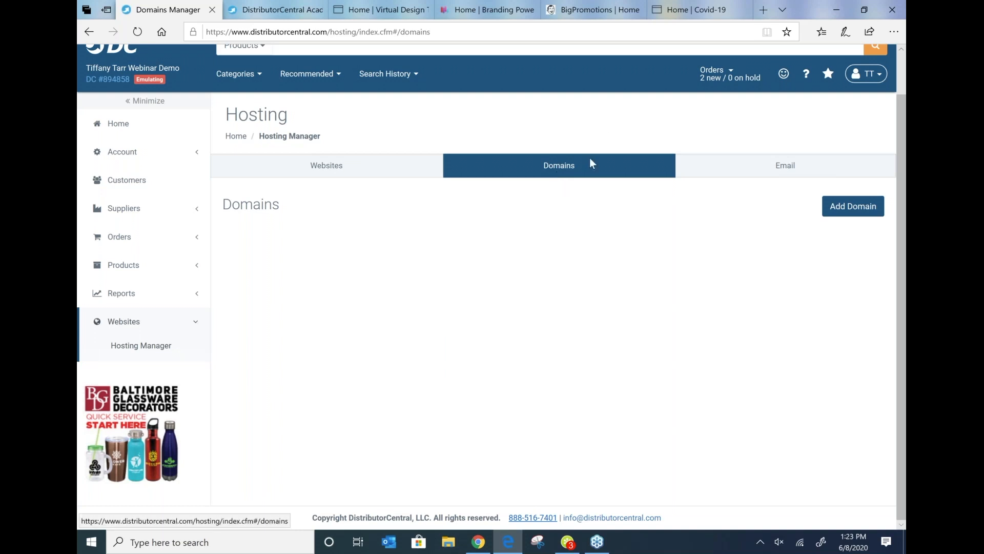
pyautogui.click(859, 217)
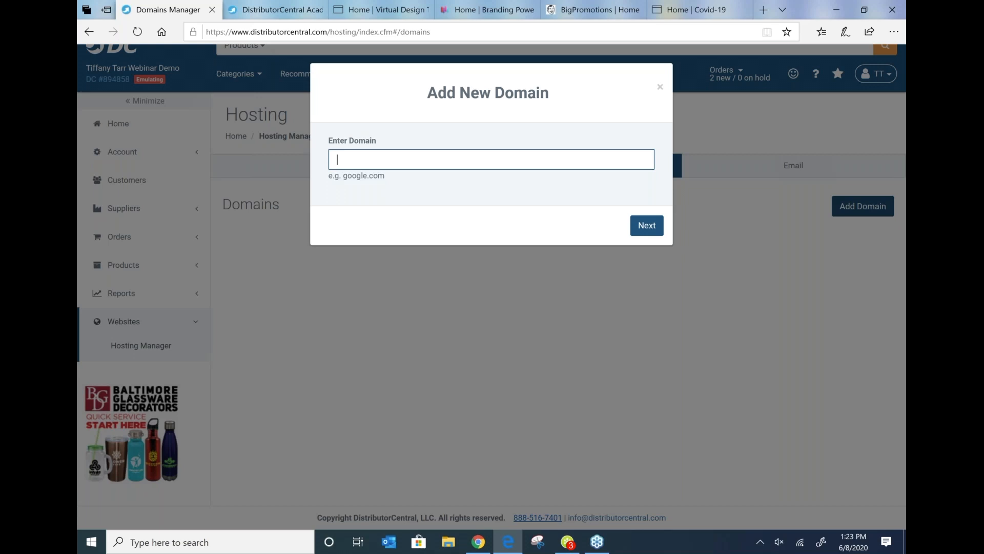
pyautogui.click(660, 88)
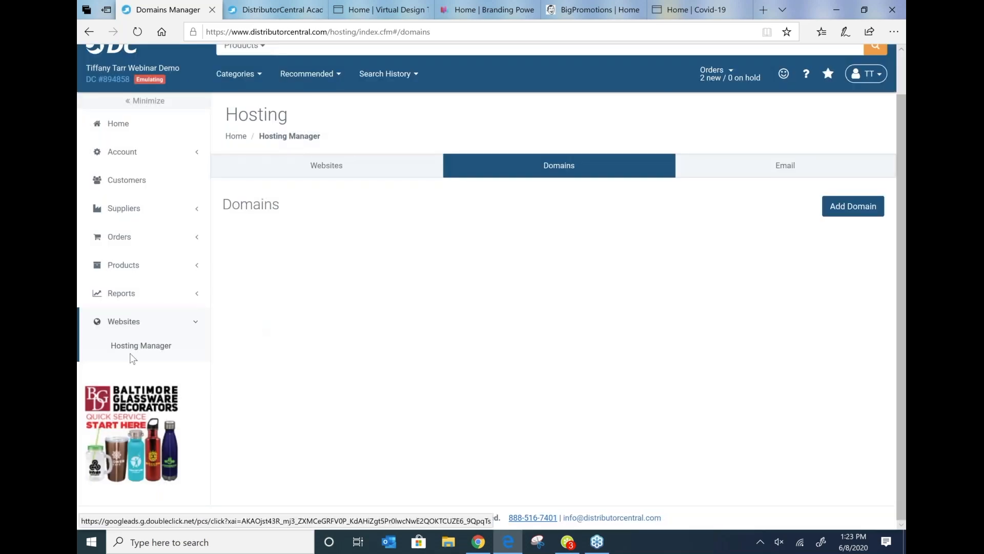
# Step: Return to the Hosting Manager's website list and browse the responsive sample website templates
pyautogui.click(137, 351)
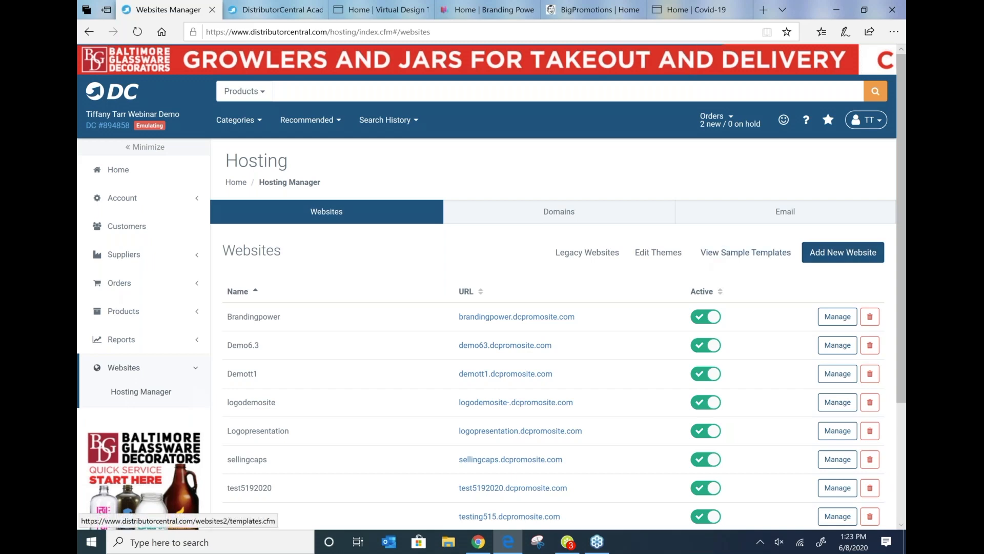
pyautogui.click(746, 253)
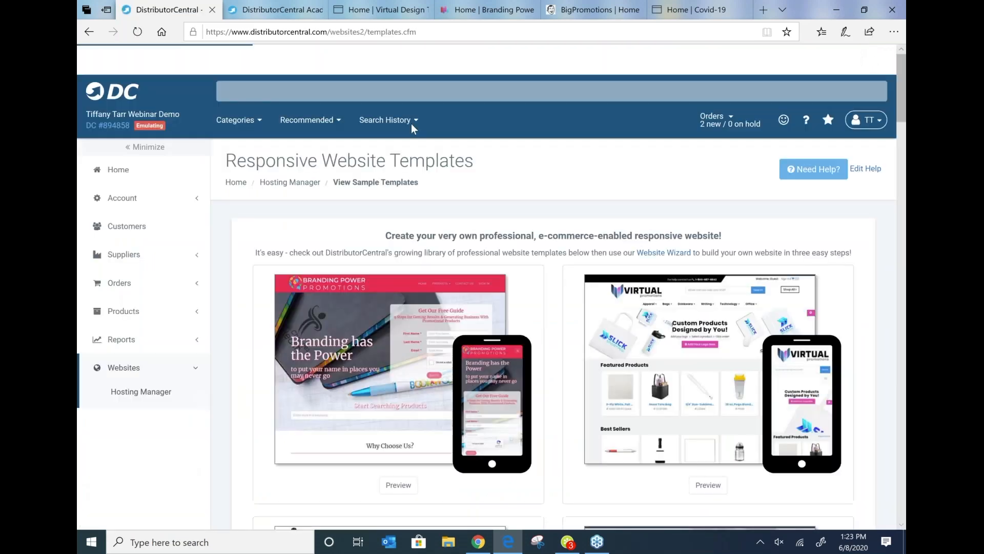
pyautogui.scroll(-4, 437, 135)
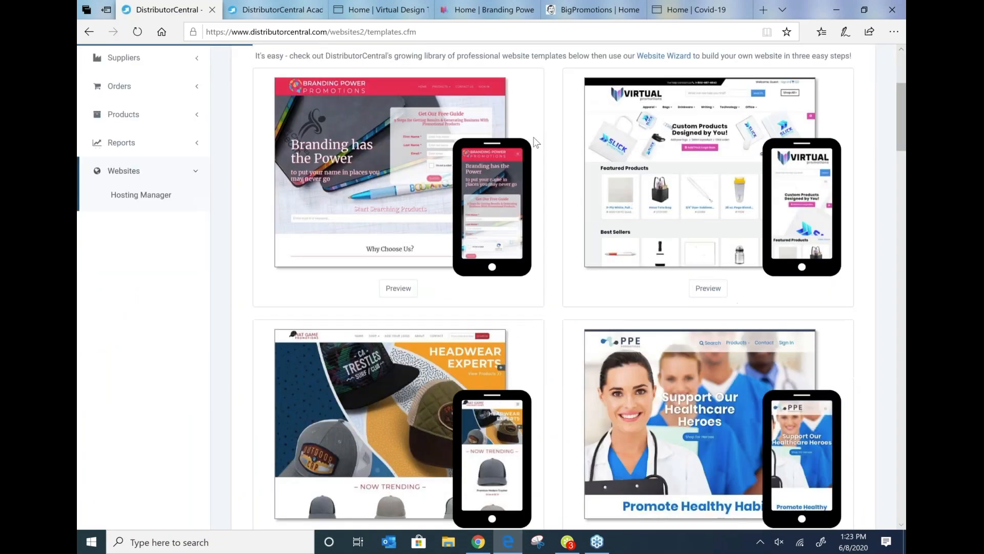
pyautogui.scroll(-1, 536, 142)
pyautogui.scroll(-1, 473, 347)
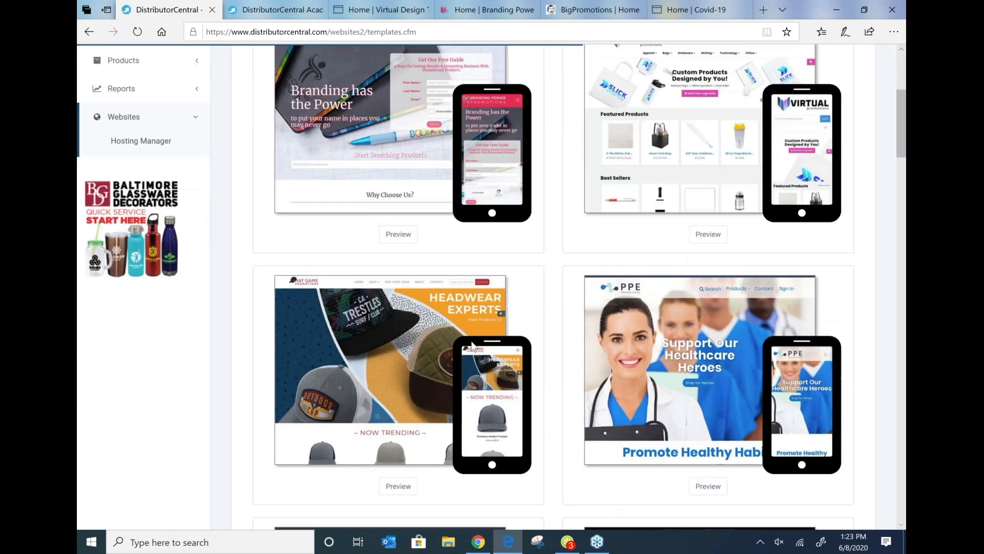
pyautogui.scroll(-2, 473, 346)
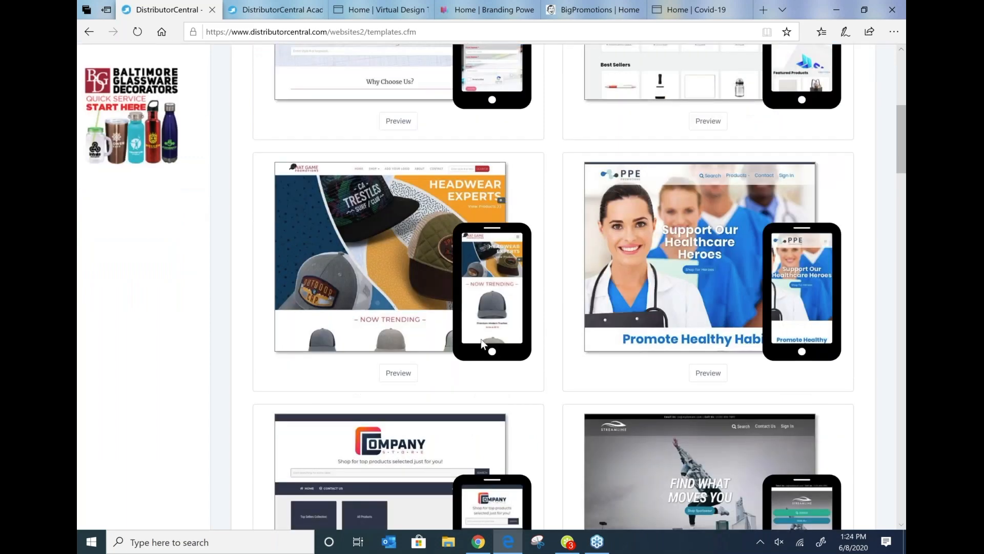
pyautogui.scroll(1, 481, 340)
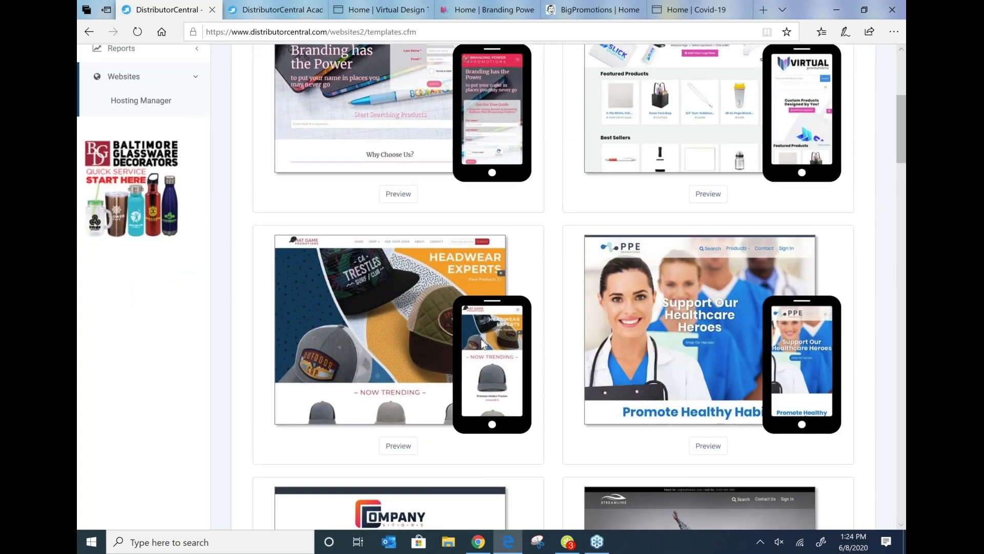
pyautogui.scroll(2, 482, 344)
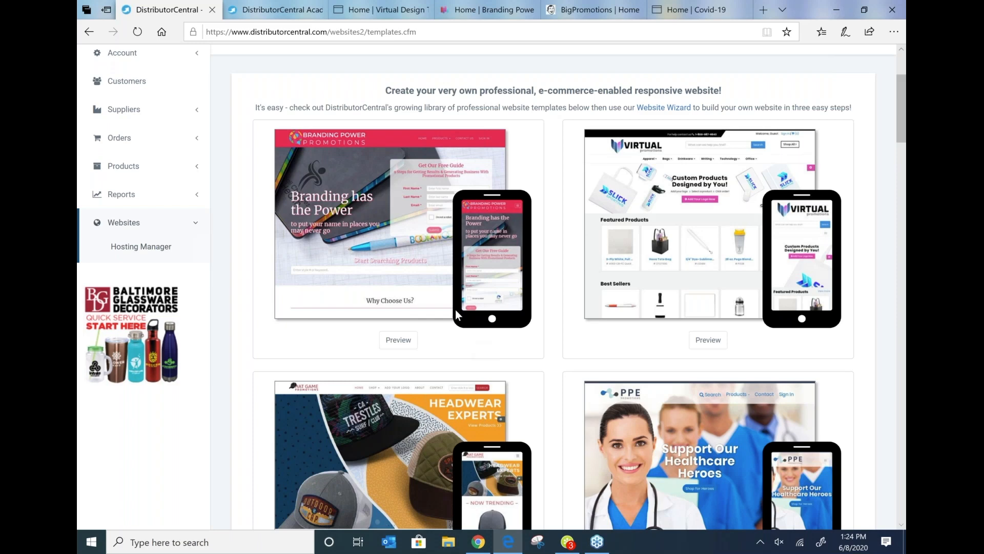
pyautogui.scroll(-1, 459, 321)
pyautogui.scroll(-1, 458, 321)
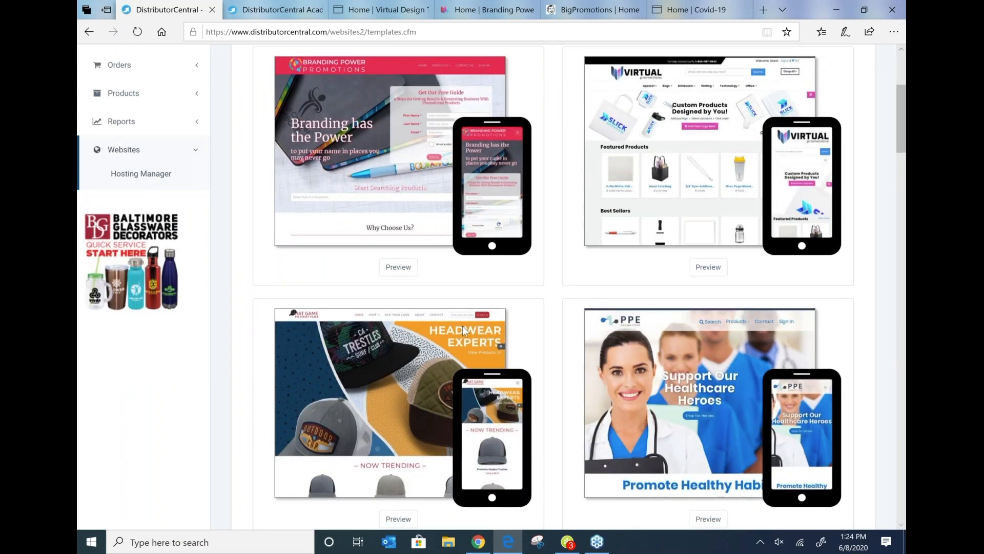
pyautogui.scroll(-4, 464, 330)
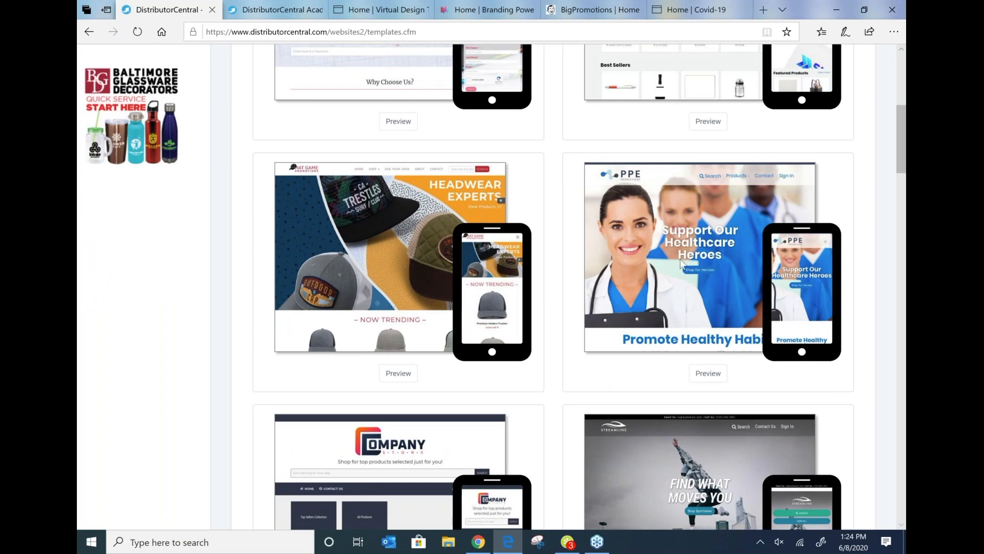
# Step: Switch to the Covid-19 PPE Promotions site tab and scroll through its homepage and product listings
pyautogui.click(672, 12)
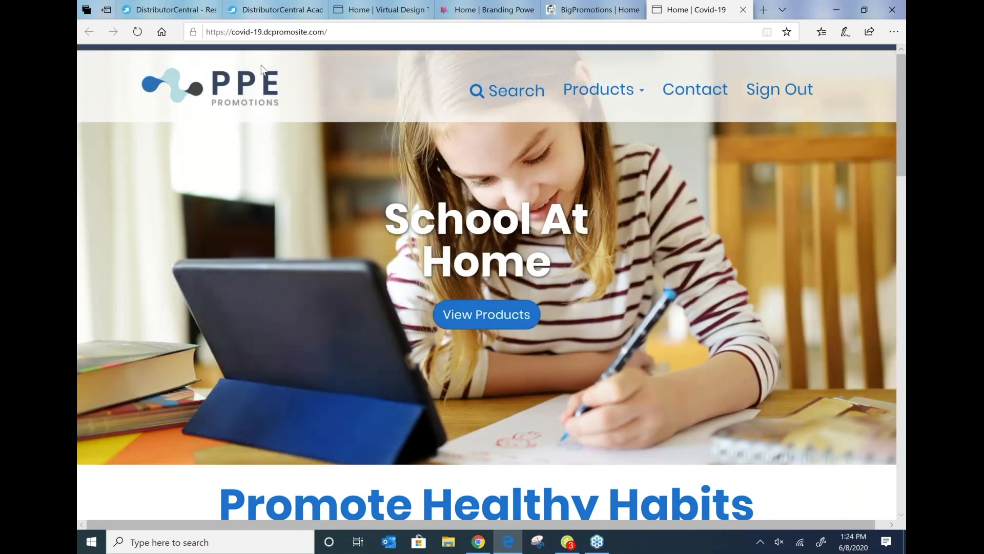
pyautogui.scroll(-8, 262, 68)
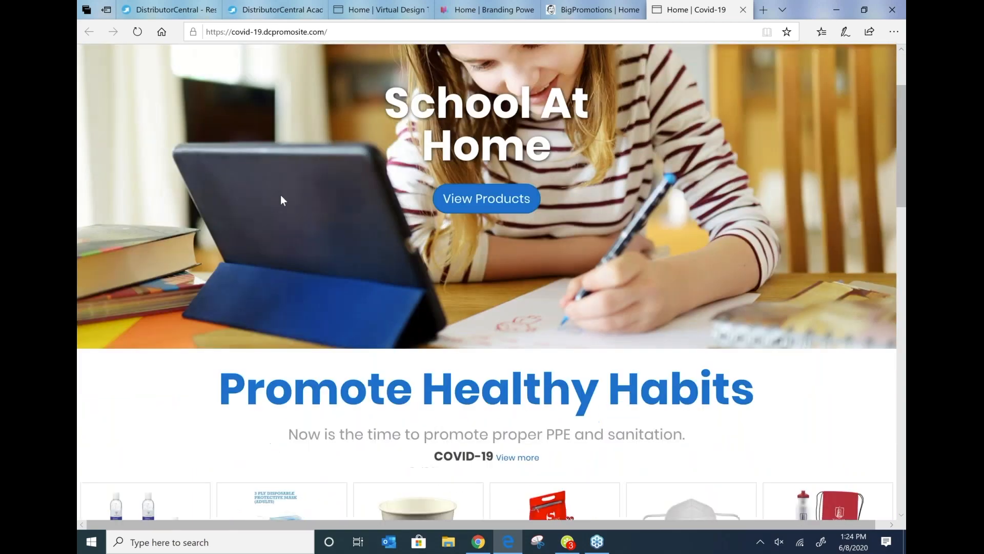
pyautogui.scroll(-2, 261, 68)
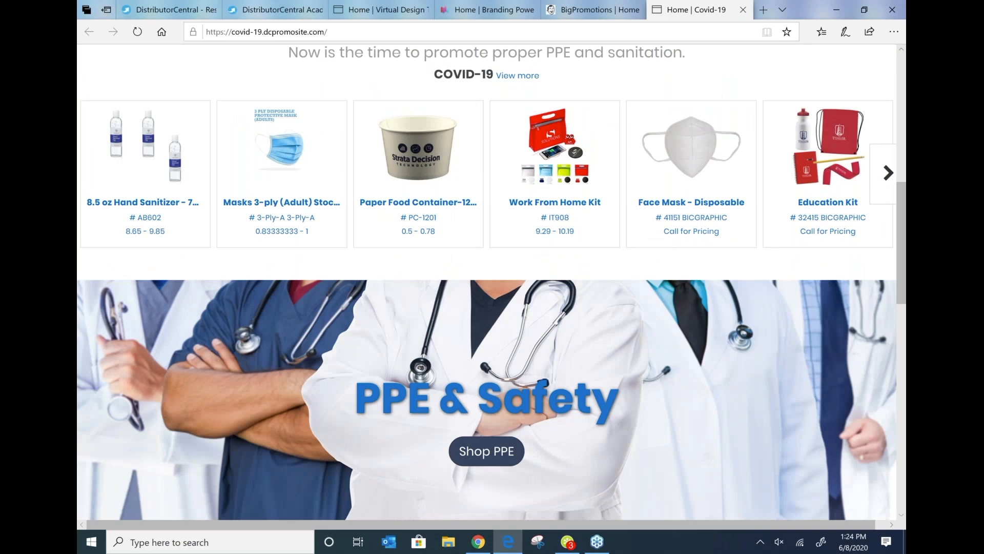
pyautogui.scroll(2, 314, 125)
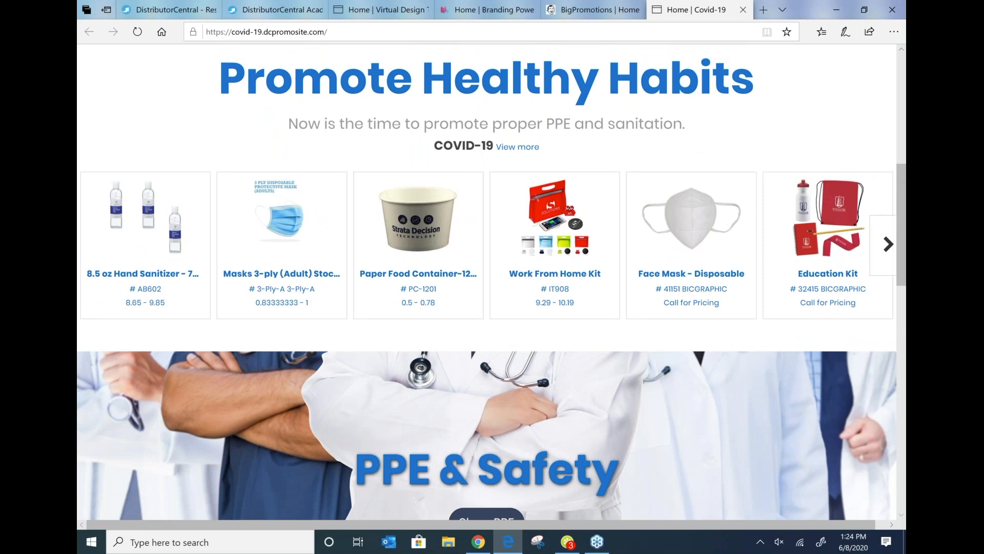
pyautogui.scroll(7, 344, 49)
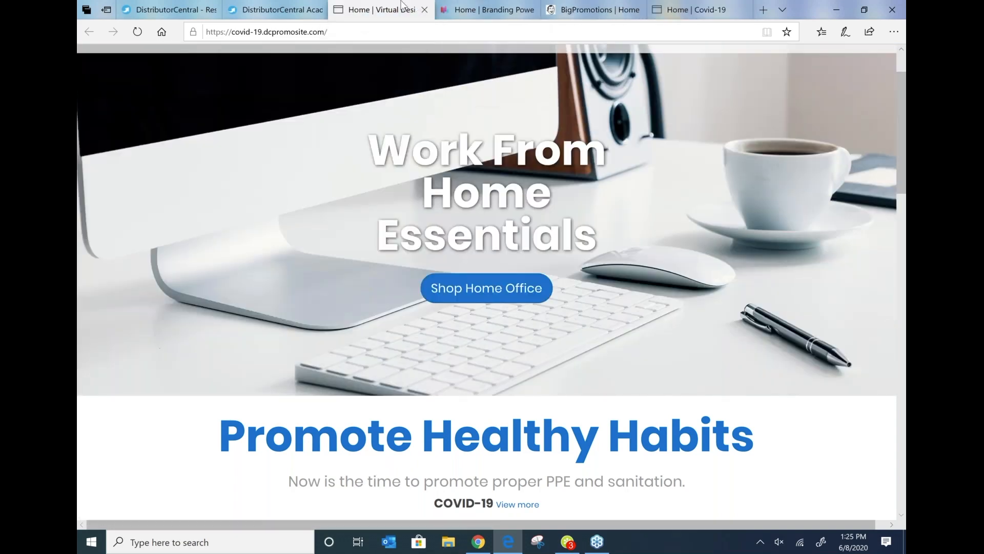
# Step: Switch to the Virtual Promotions template site and browse its featured products and best sellers
pyautogui.click(382, 9)
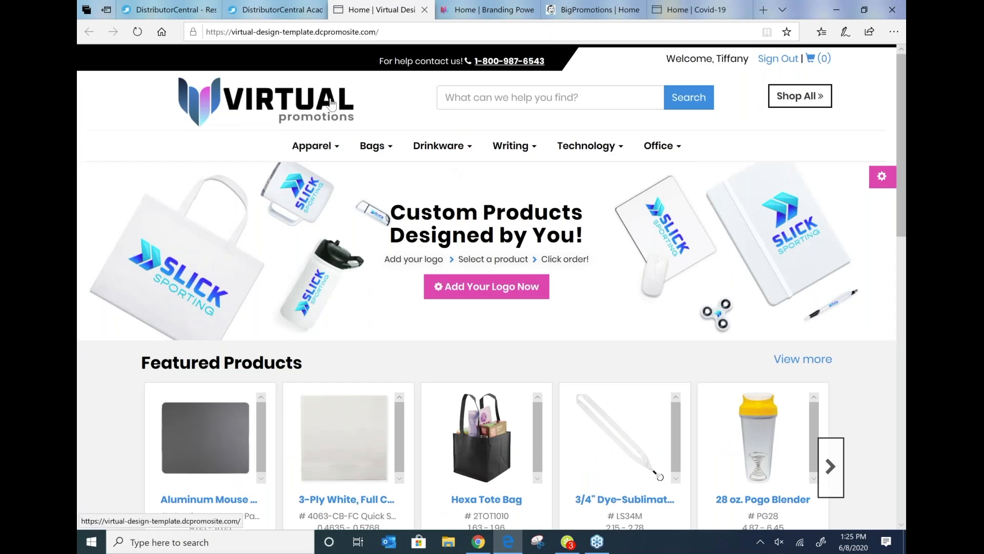
pyautogui.scroll(-3, 329, 106)
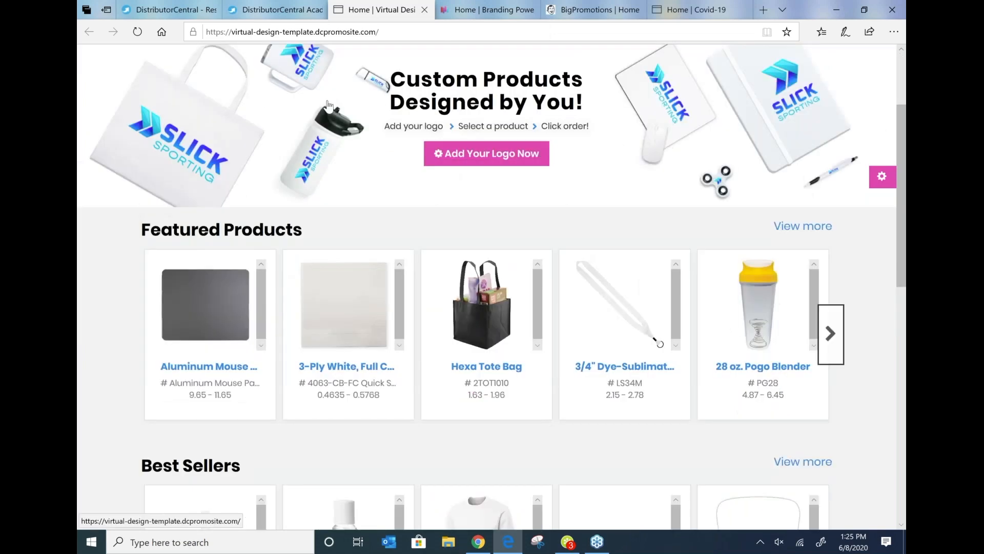
pyautogui.scroll(1, 274, 47)
pyautogui.scroll(1, 273, 47)
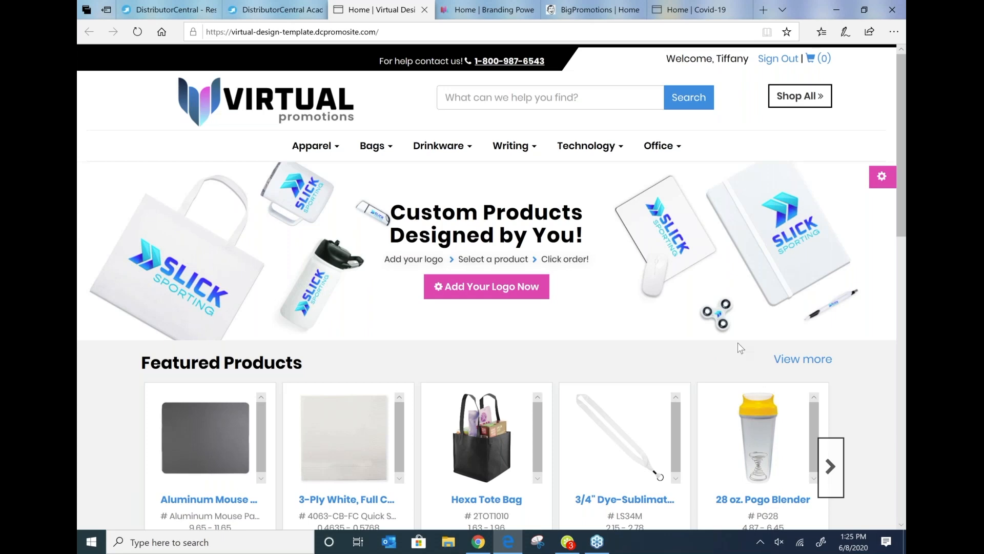
pyautogui.scroll(-8, 419, 313)
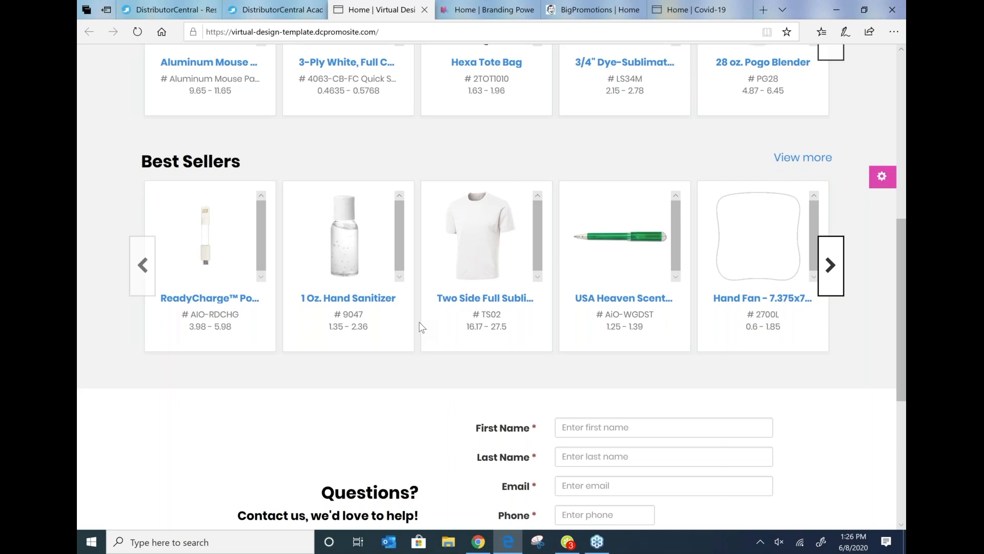
# Step: Use Add Your Logo Now to upload the DC-Logo-2020 image from the Desktop and save the logo to preview it on products
pyautogui.scroll(7, 419, 326)
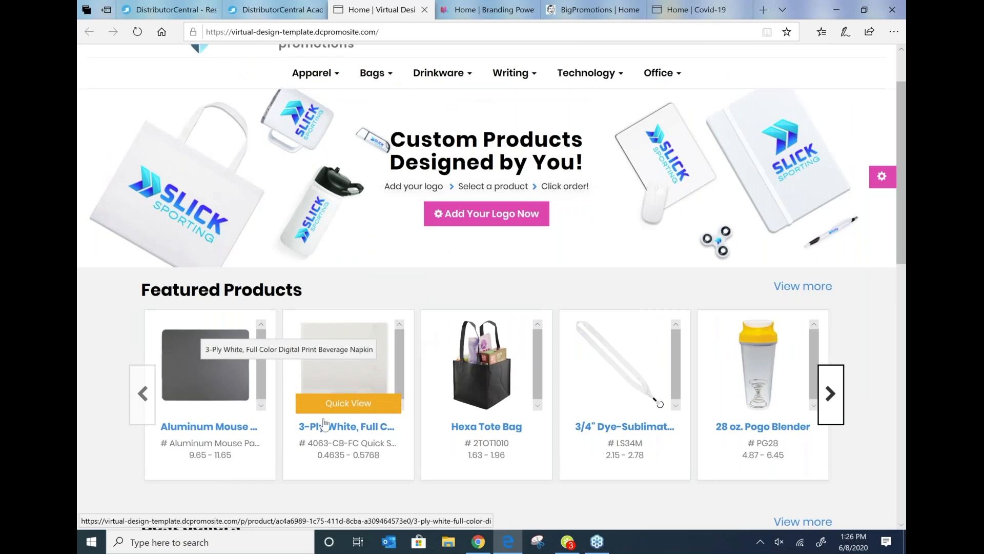
pyautogui.click(473, 215)
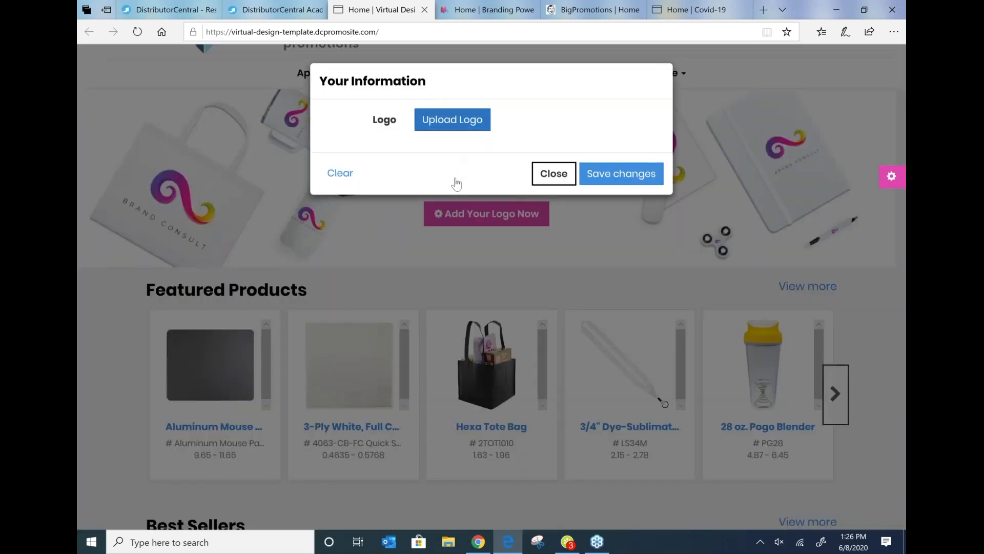
pyautogui.click(472, 116)
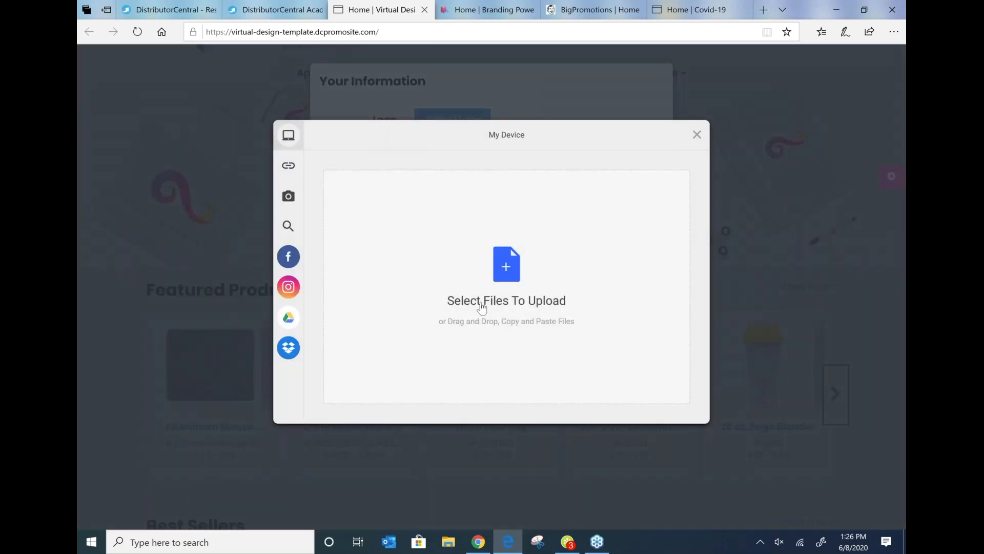
pyautogui.click(457, 310)
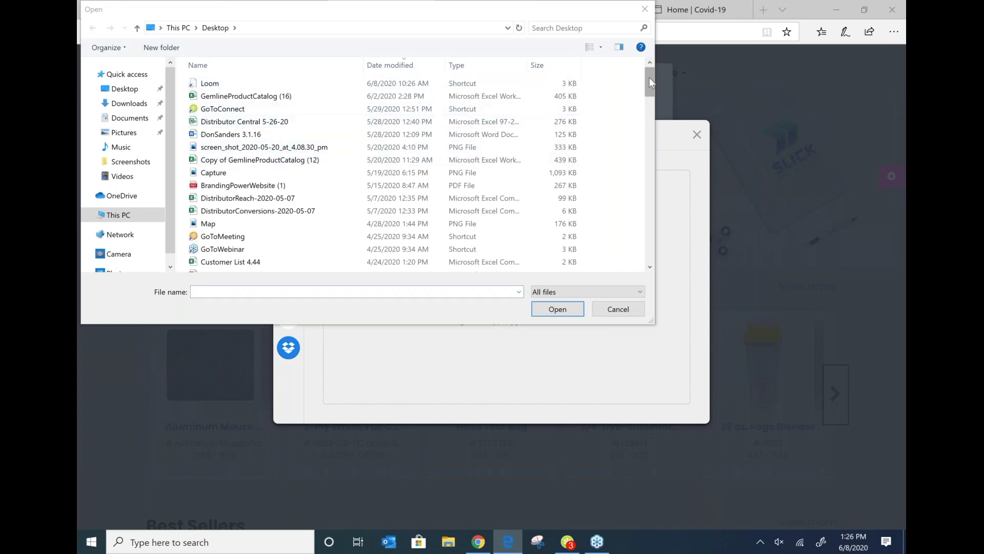
pyautogui.moveTo(647, 88); pyautogui.dragTo(647, 106)
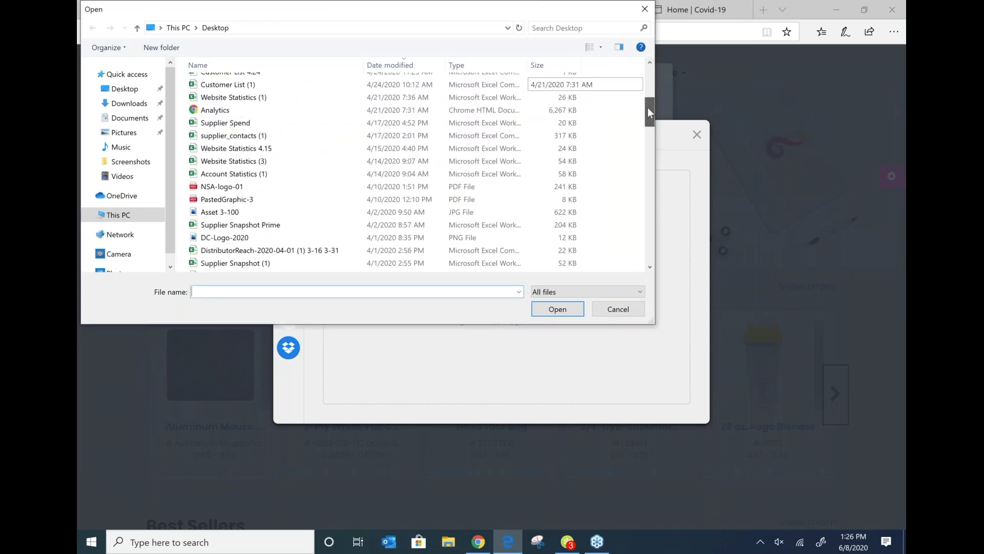
pyautogui.click(287, 238)
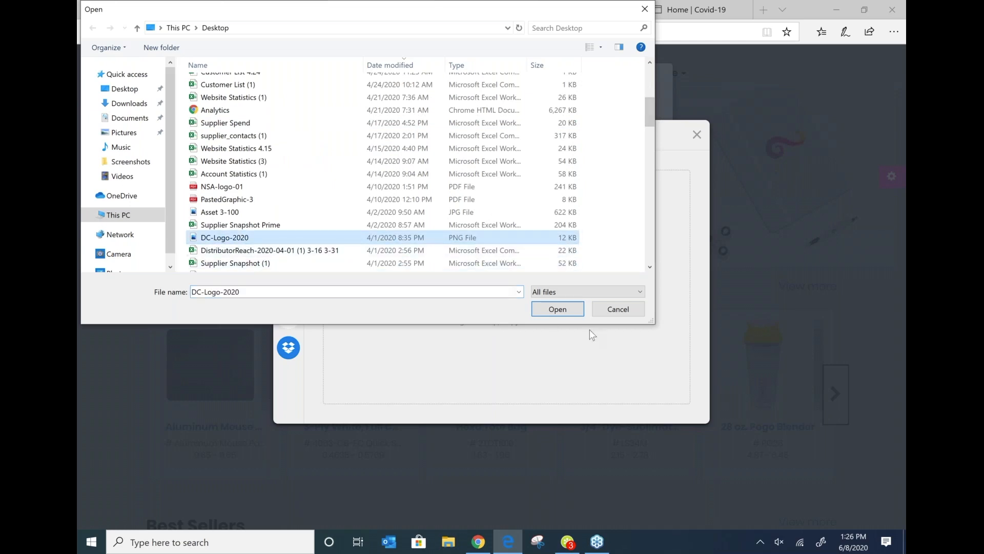
pyautogui.click(557, 309)
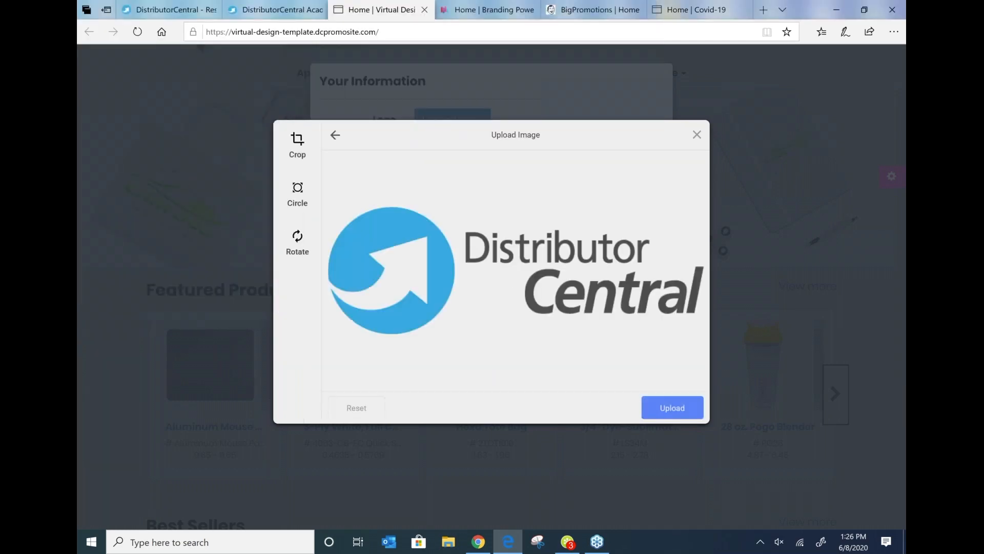
pyautogui.click(673, 407)
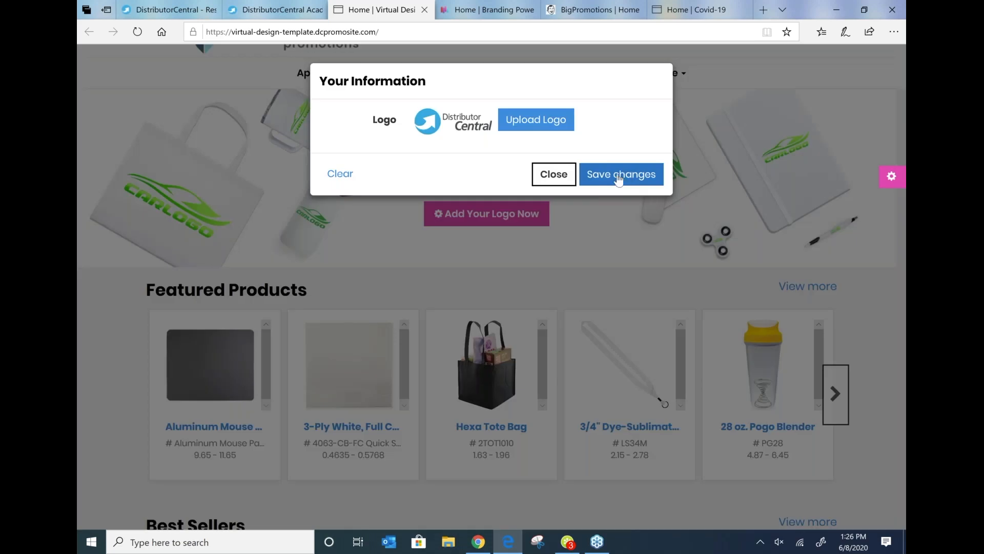
pyautogui.click(619, 177)
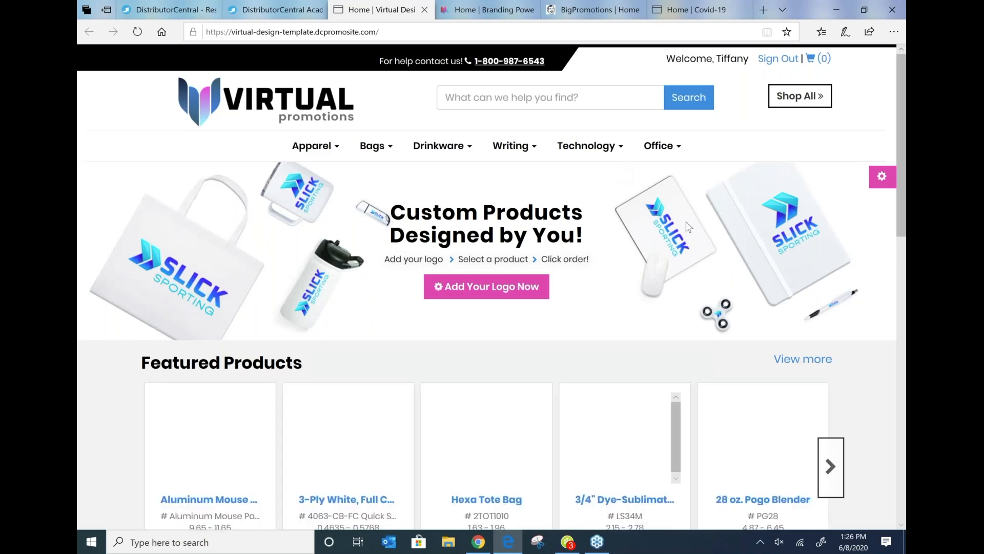
pyautogui.scroll(-2, 487, 359)
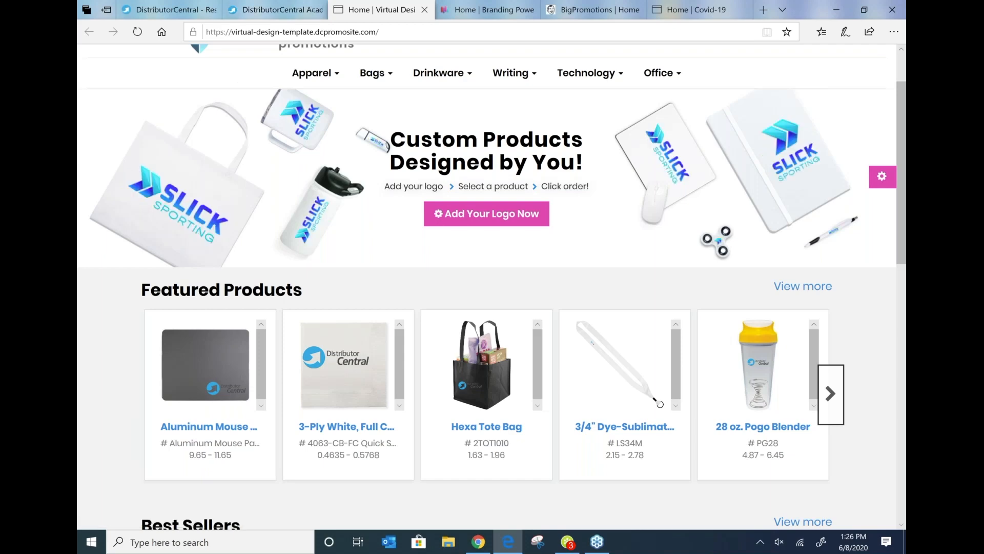
# Step: Browse the logo-preview site's featured products and page through the Best Sellers carousel
pyautogui.scroll(-7, 669, 324)
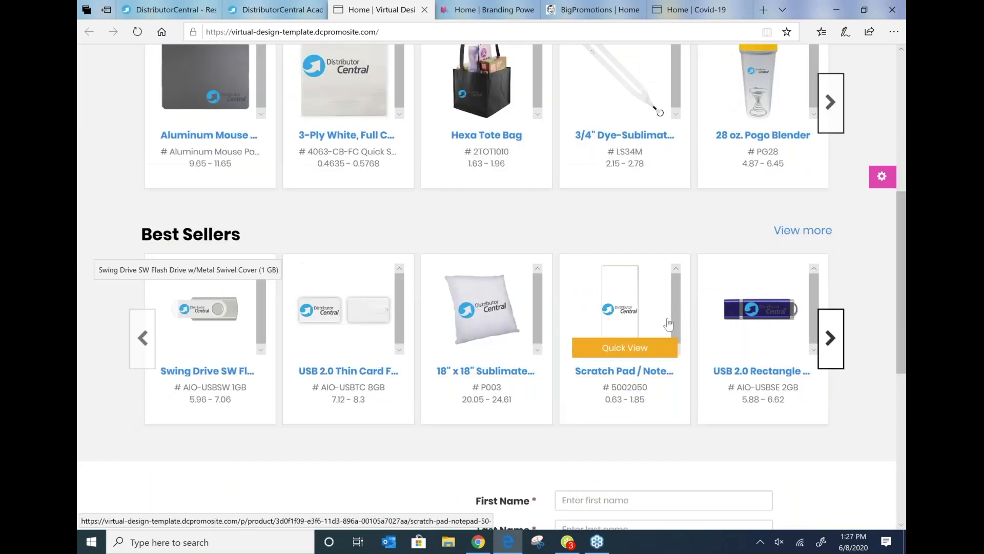
pyautogui.scroll(-1, 669, 324)
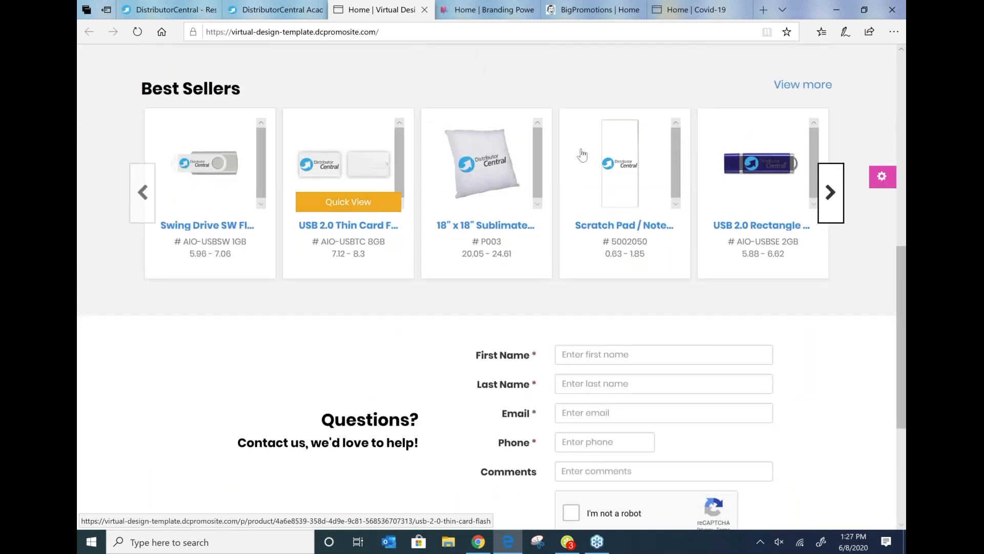
pyautogui.click(830, 194)
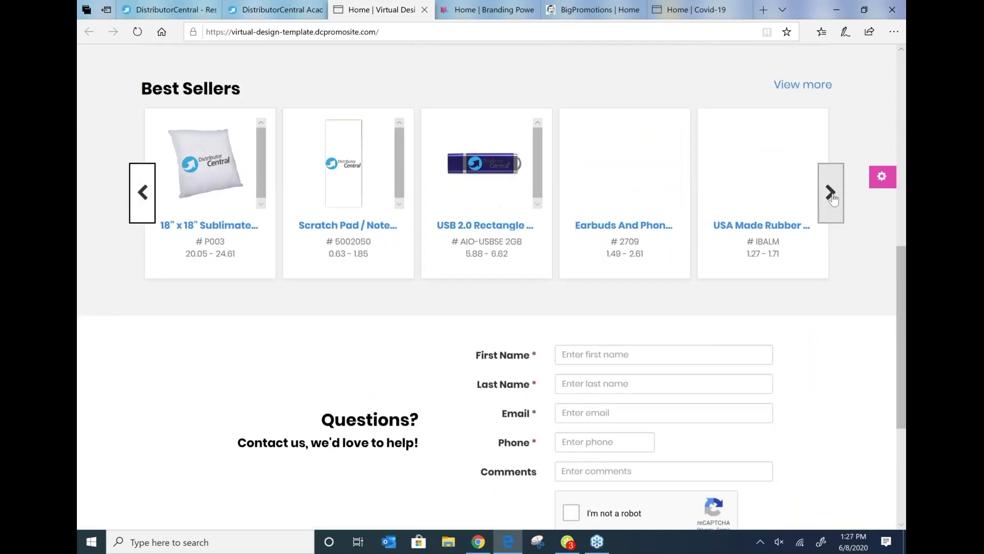
pyautogui.click(833, 199)
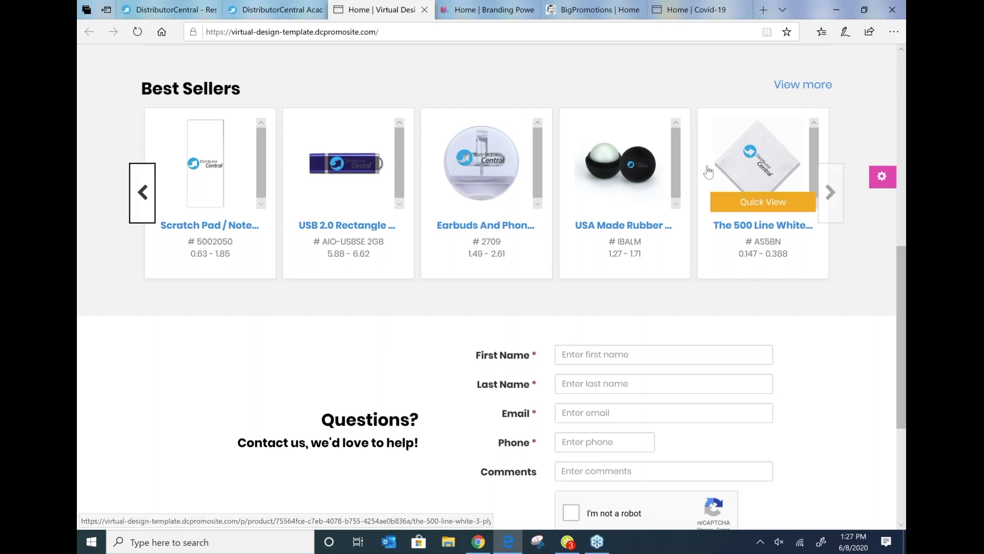
pyautogui.scroll(10, 771, 198)
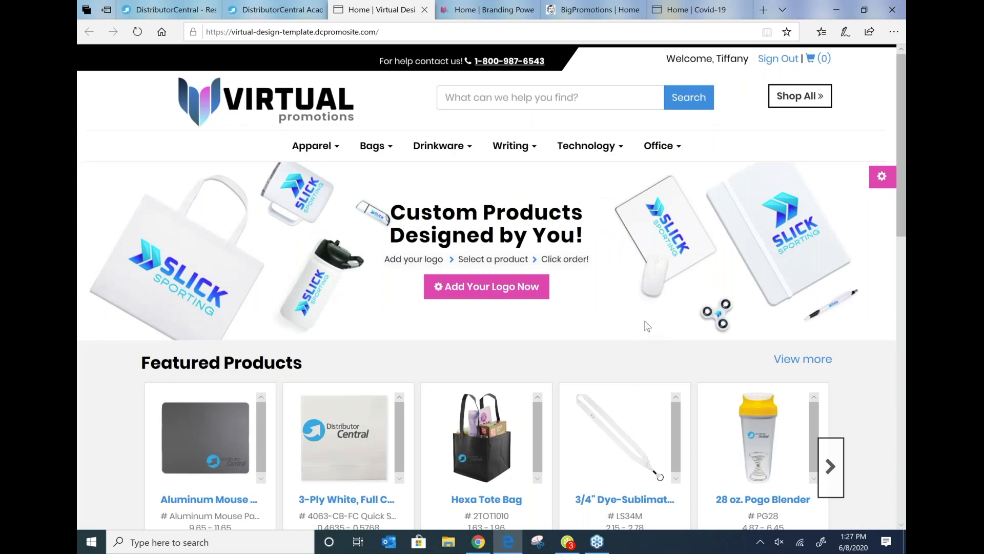
pyautogui.scroll(-5, 648, 326)
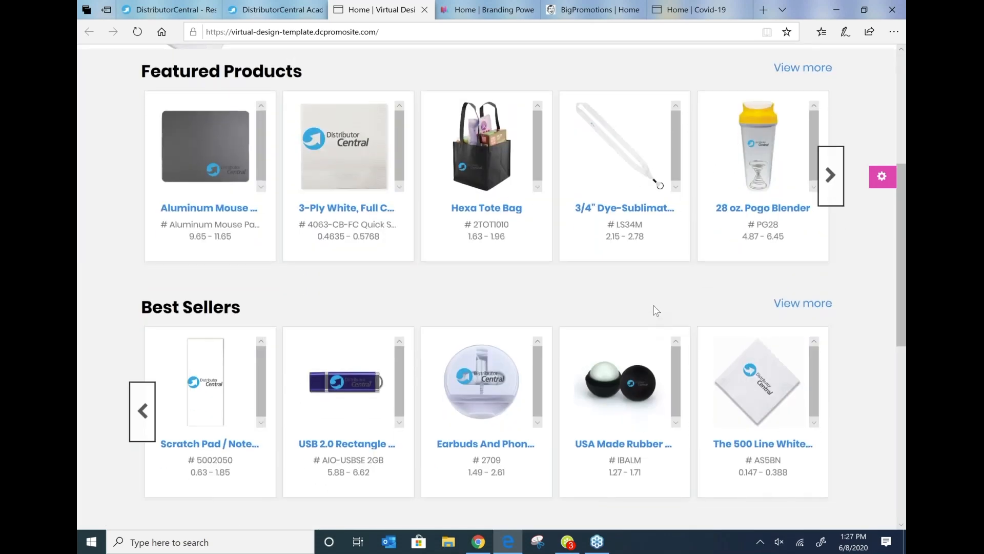
pyautogui.scroll(-3, 656, 310)
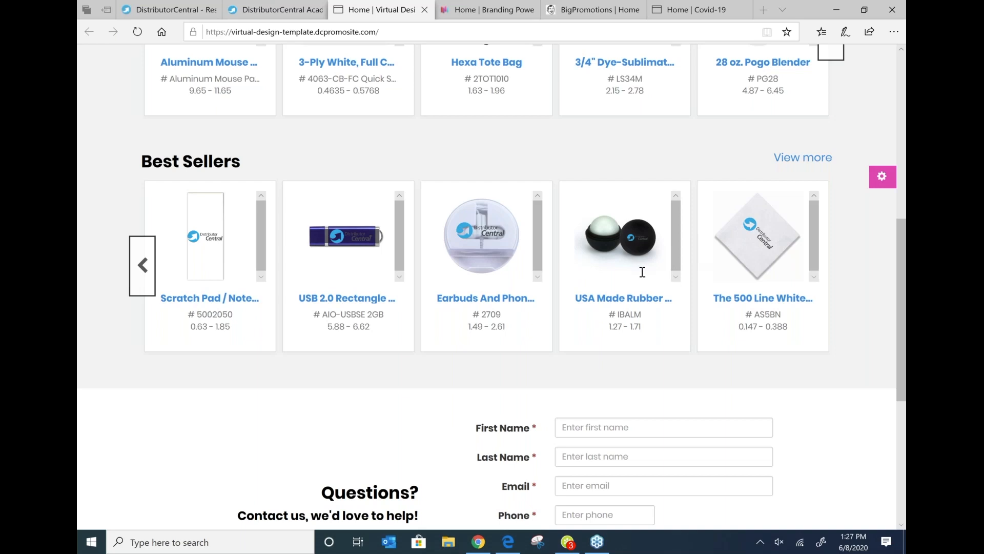
pyautogui.moveTo(788, 246)
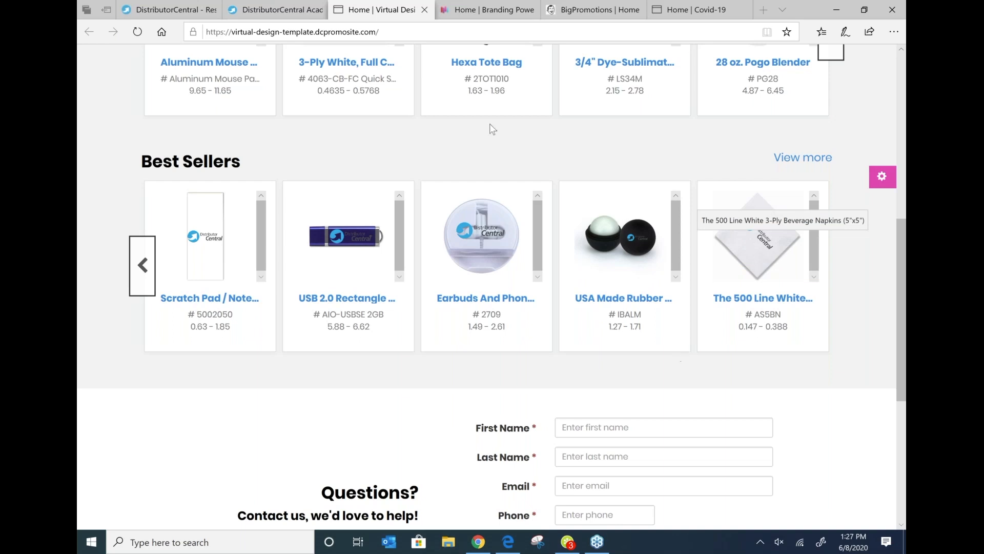
pyautogui.moveTo(579, 256)
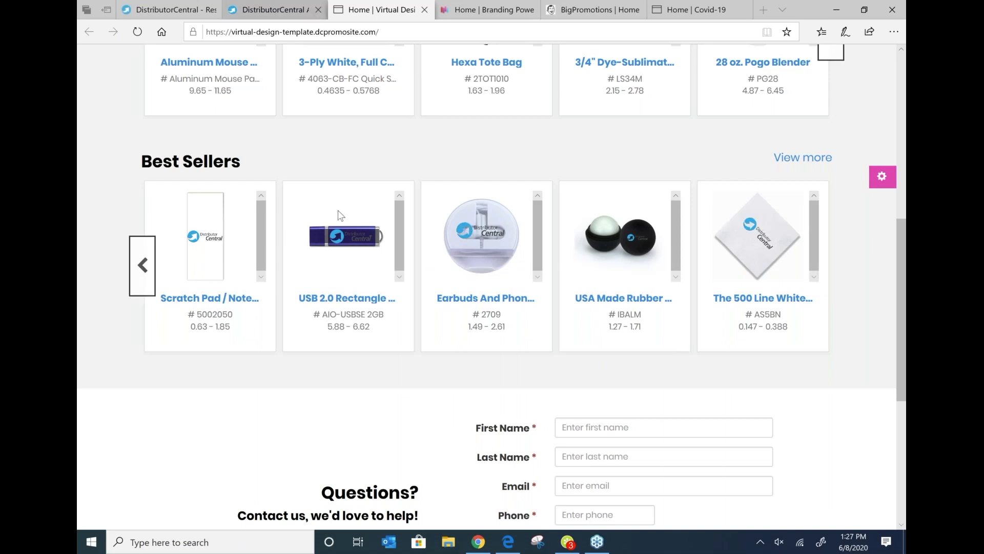
# Step: Return to the Hosting Manager, add a new website and choose the Virtual Design Template
pyautogui.click(272, 9)
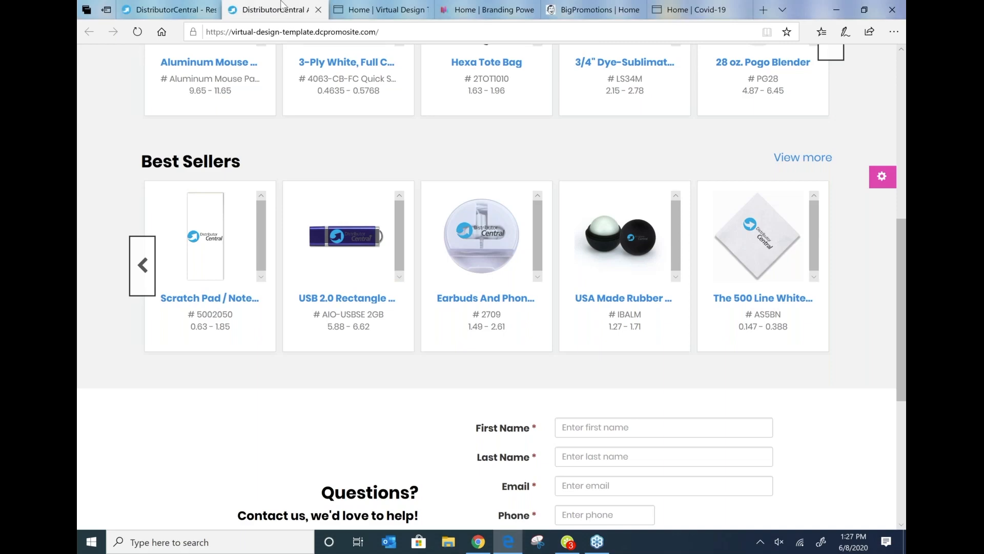
pyautogui.click(178, 4)
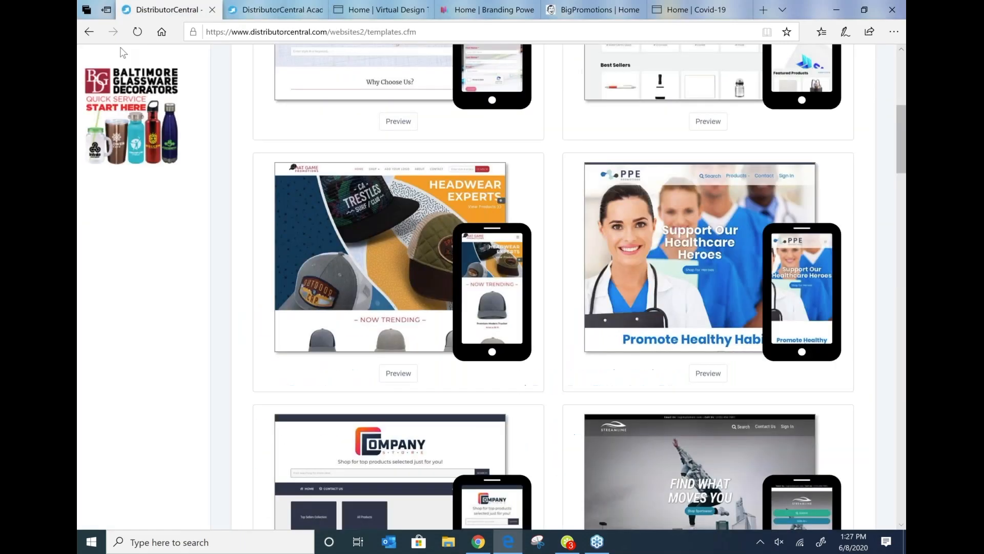
pyautogui.scroll(1, 127, 231)
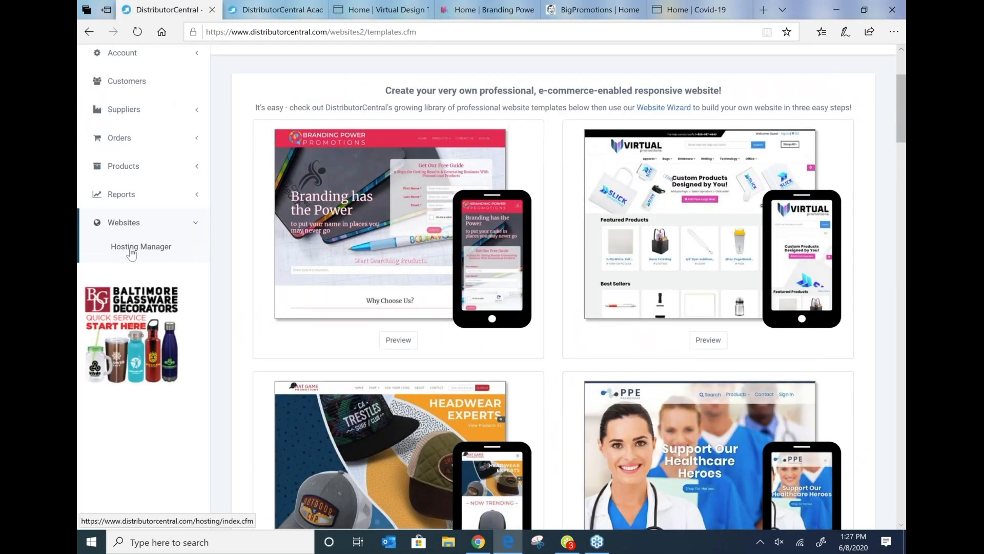
pyautogui.click(132, 251)
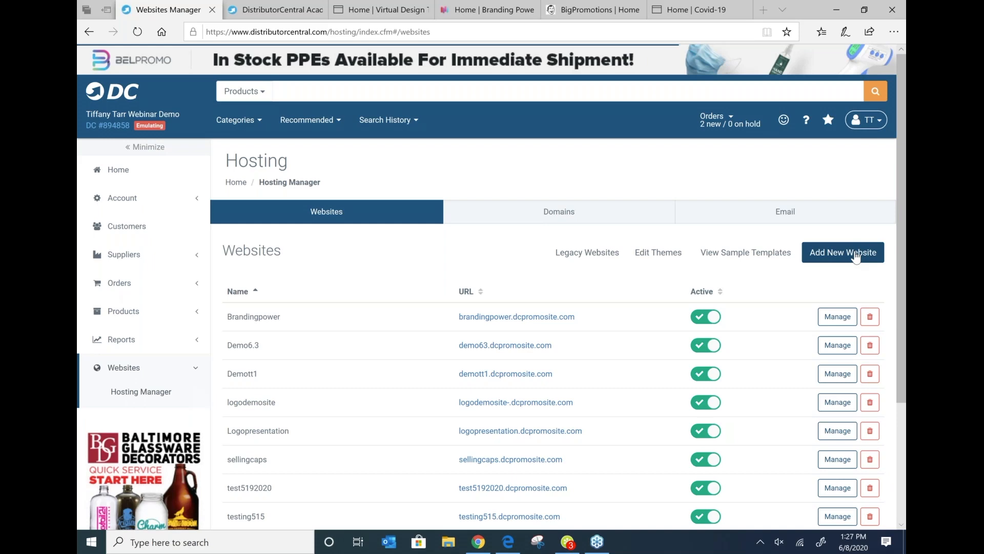
pyautogui.click(855, 258)
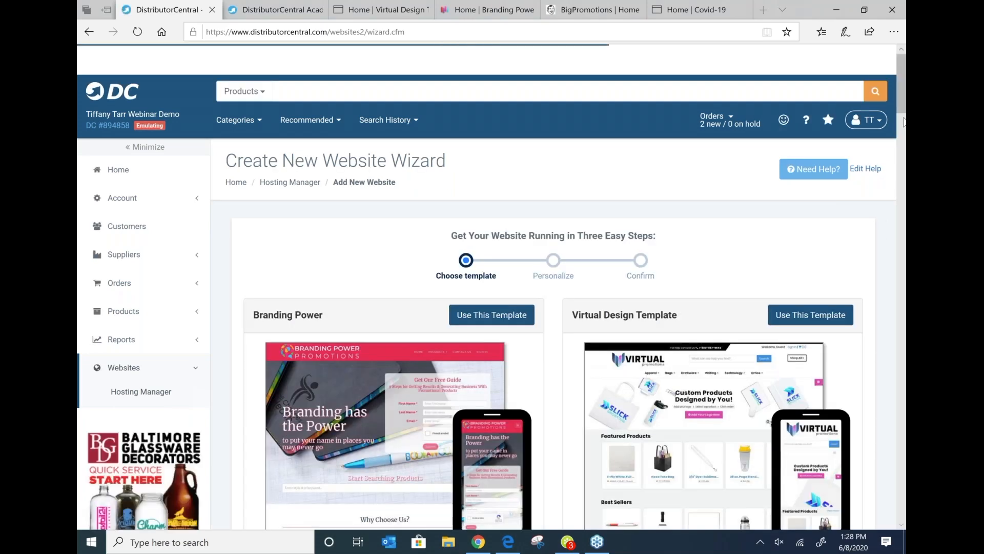
pyautogui.scroll(-1, 903, 110)
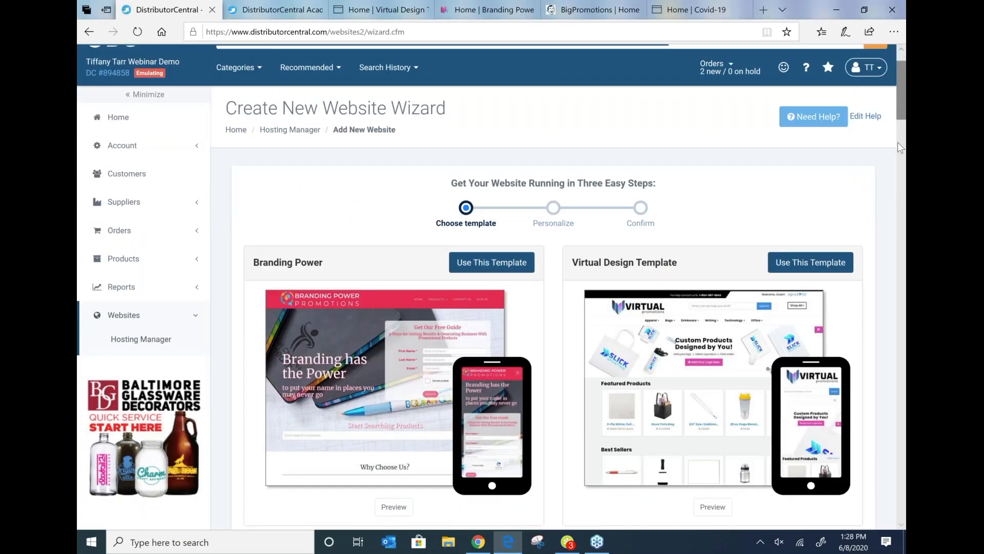
pyautogui.scroll(-7, 866, 139)
pyautogui.scroll(3, 798, 211)
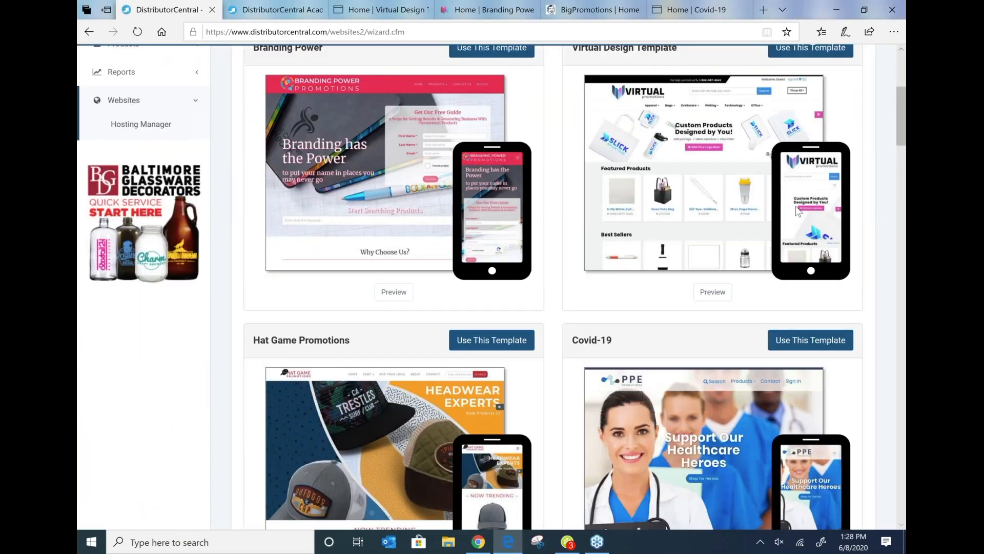
pyautogui.scroll(1, 798, 212)
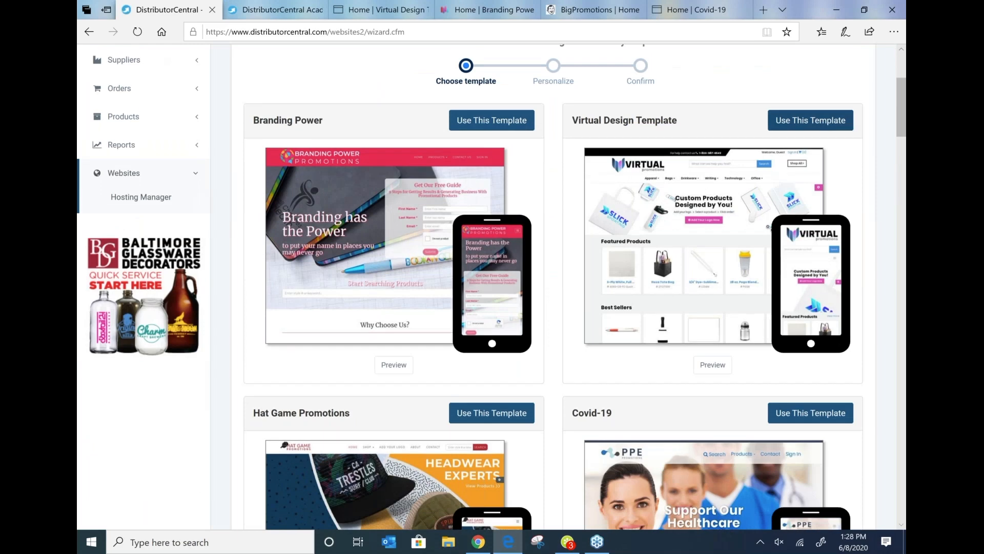
pyautogui.click(492, 120)
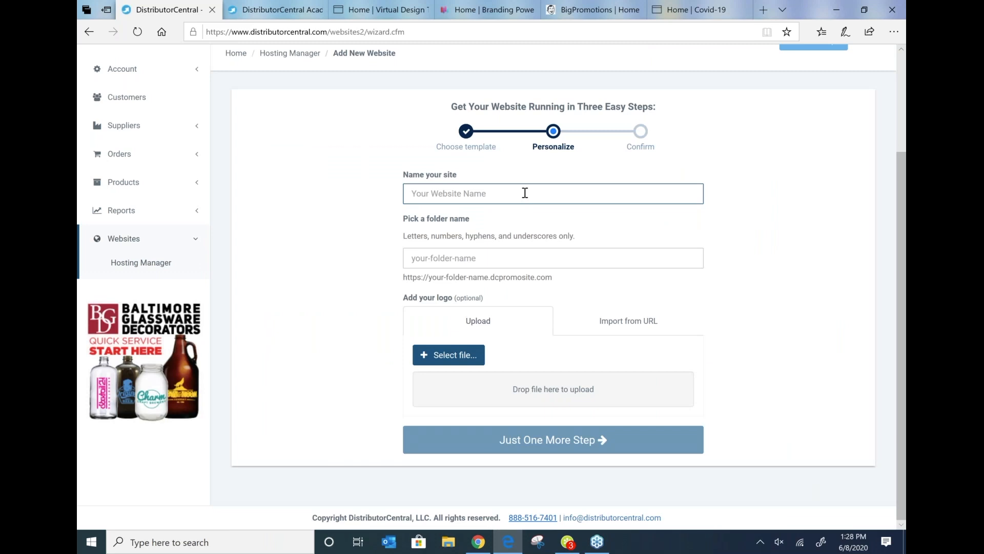
# Step: Name the new site 68test and upload companyLogo from the Desktop as its logo
pyautogui.write('68test')
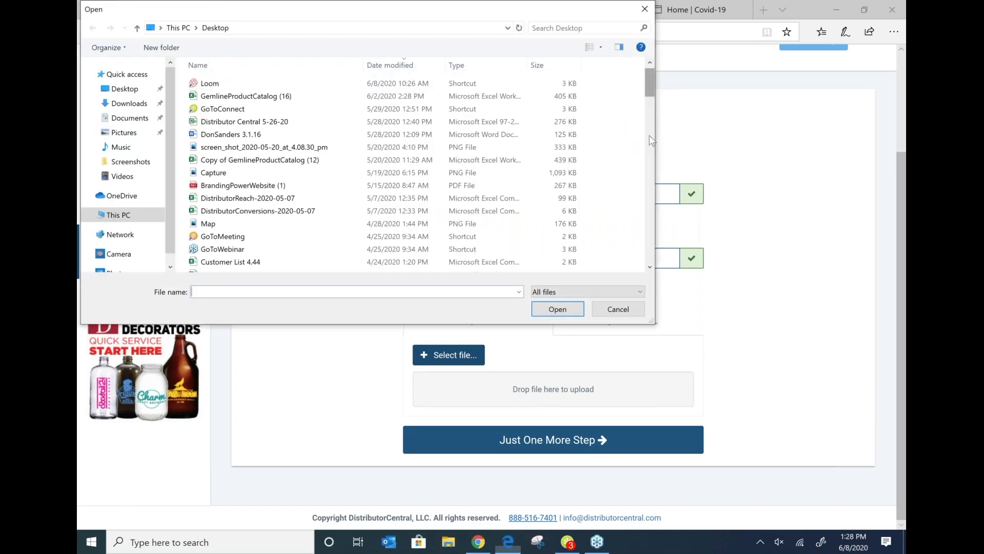
pyautogui.scroll(-10, 336, 205)
pyautogui.click(335, 194)
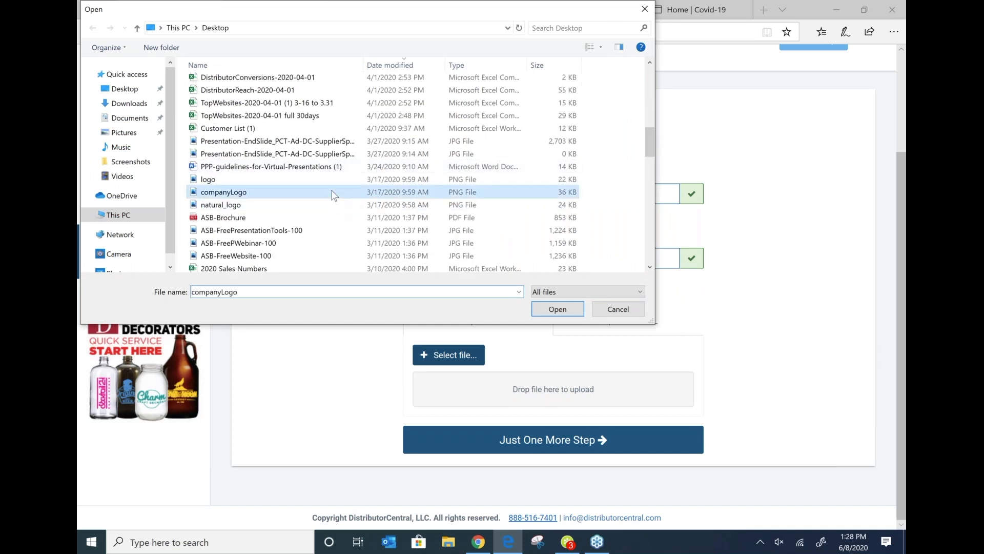
pyautogui.click(552, 312)
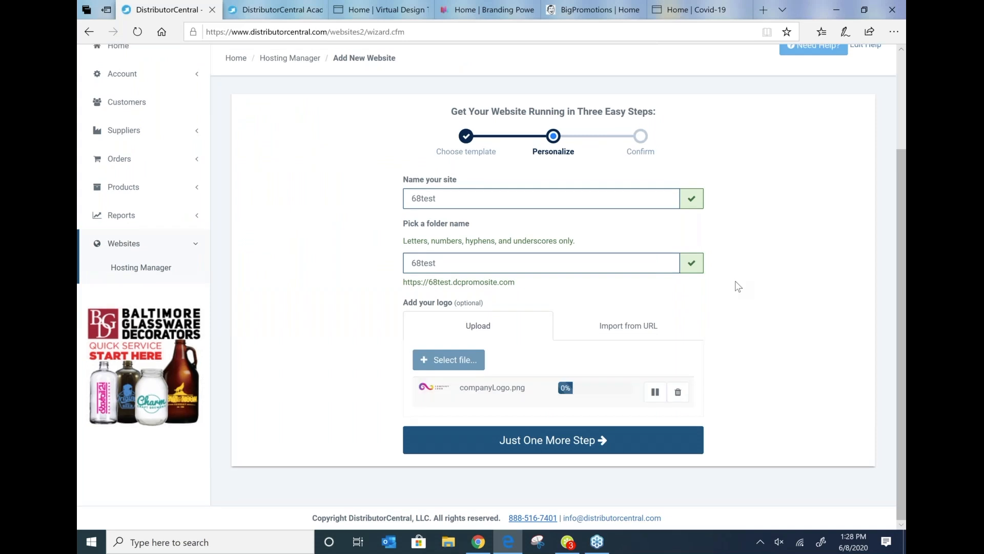
# Step: Continue to the confirmation step and create the website
pyautogui.click(536, 444)
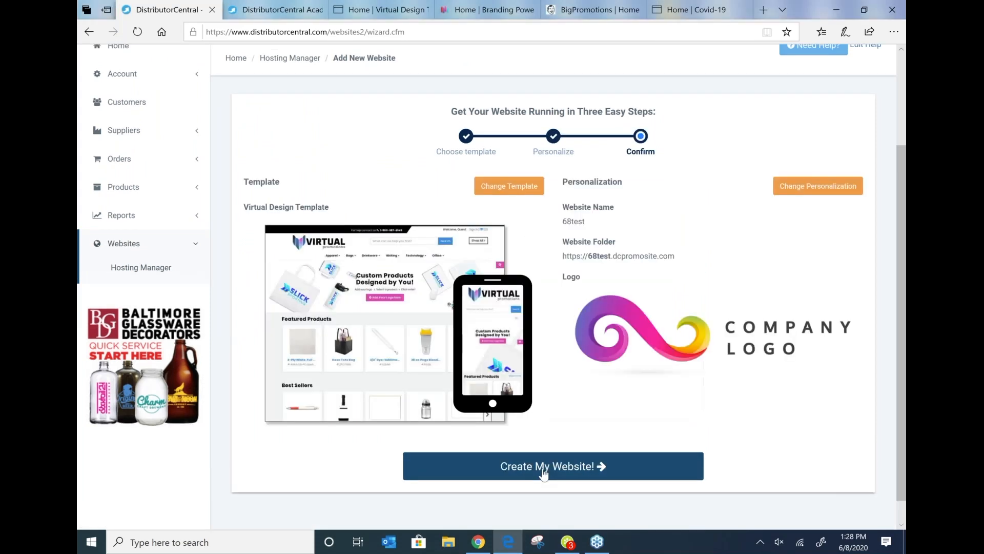
pyautogui.click(544, 464)
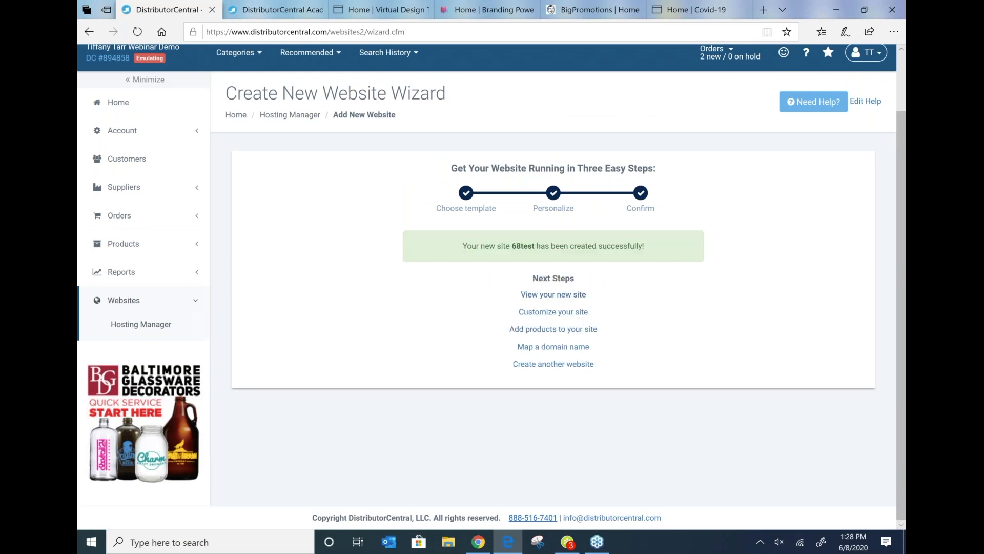
# Step: Open the new 68test site and scroll through its pages before returning to the wizard
pyautogui.click(556, 295)
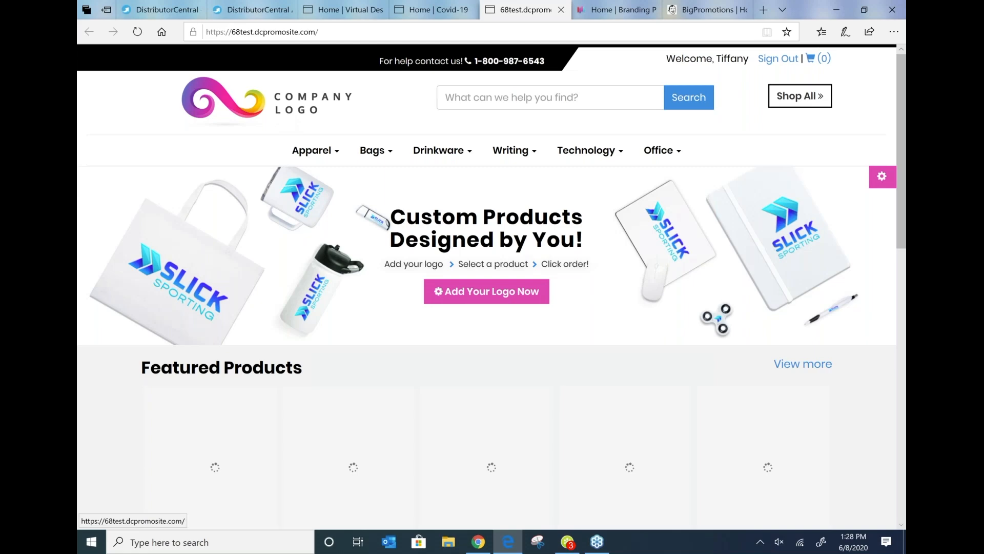
pyautogui.moveTo(901, 146); pyautogui.dragTo(901, 430)
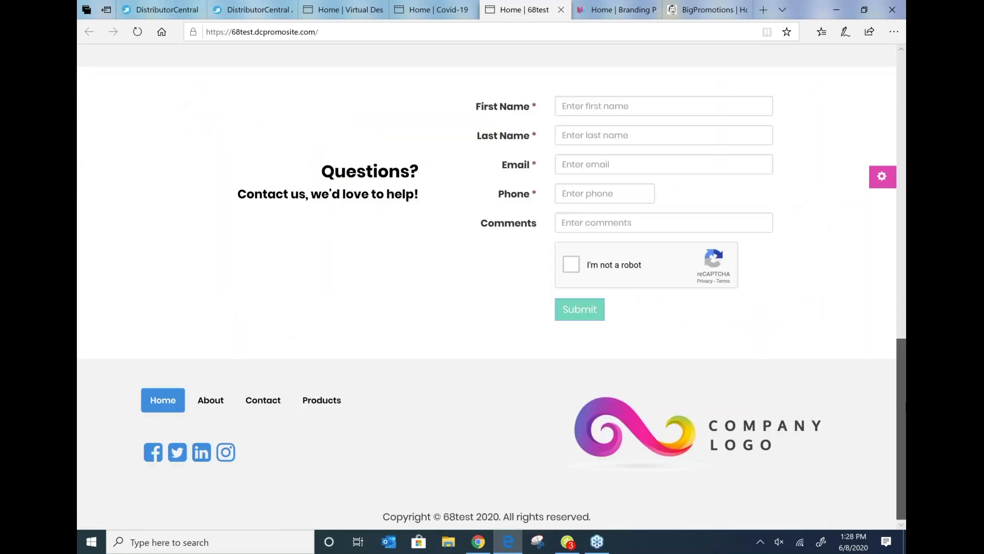
pyautogui.scroll(20, 505, 315)
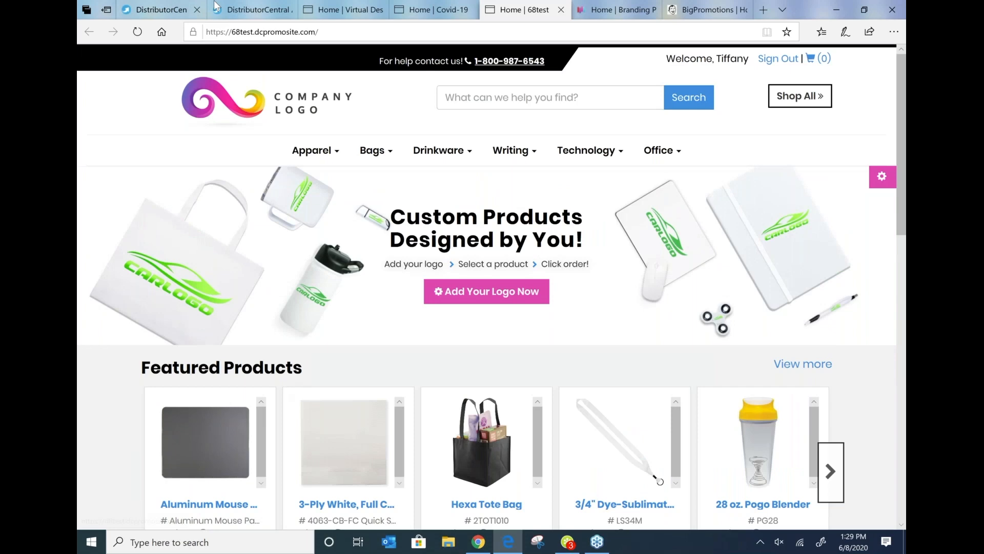
pyautogui.click(159, 9)
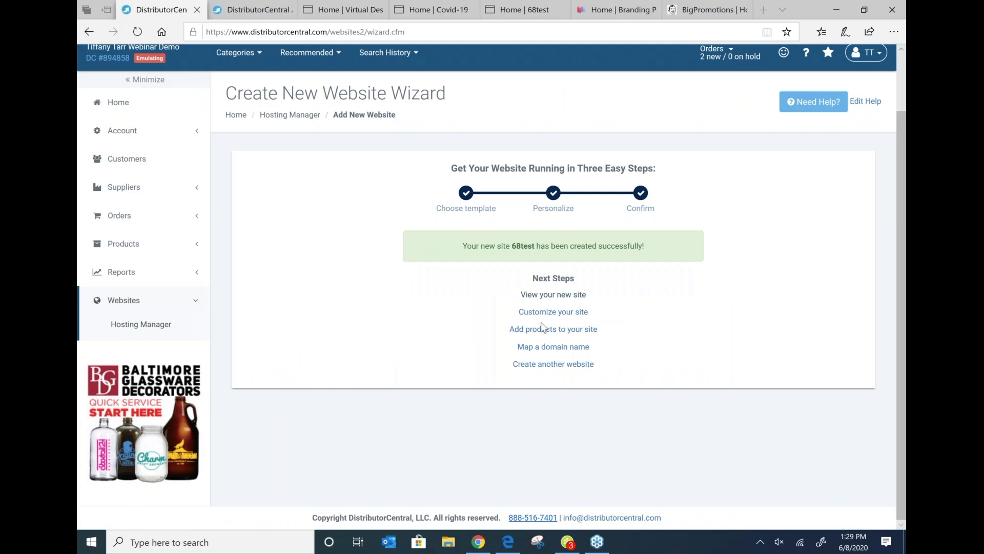
# Step: Open the site customizer for the new site, then go back to the Hosting Manager website list
pyautogui.click(541, 324)
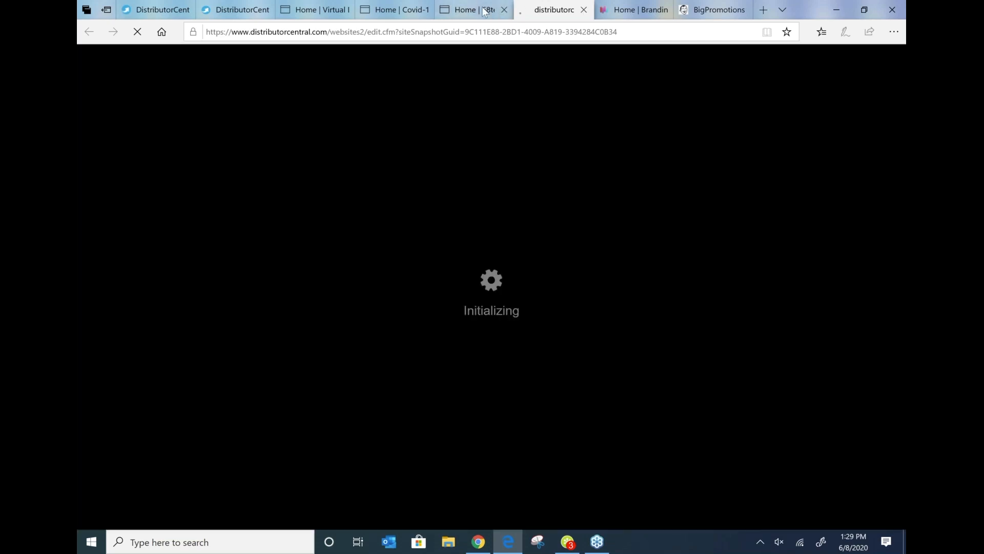
pyautogui.click(451, 7)
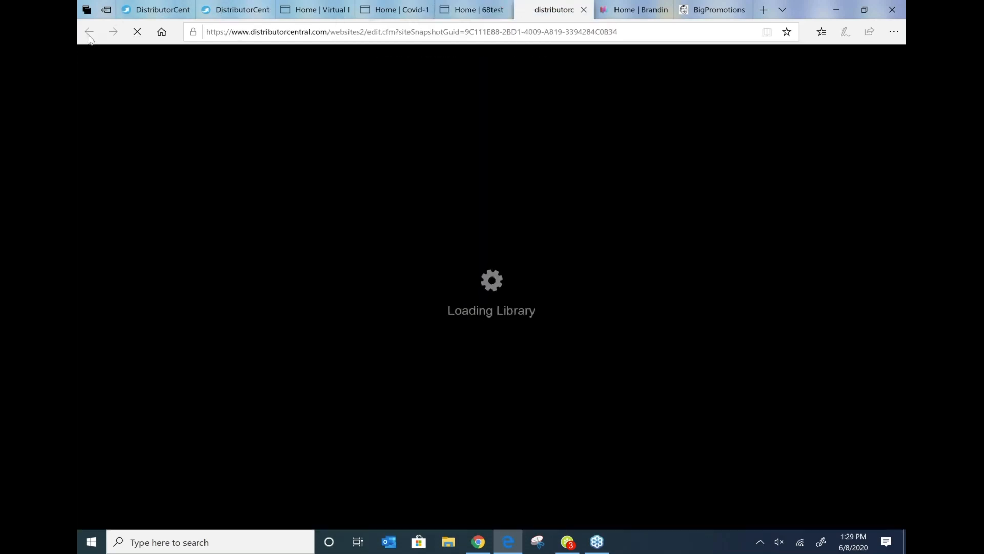
pyautogui.click(147, 4)
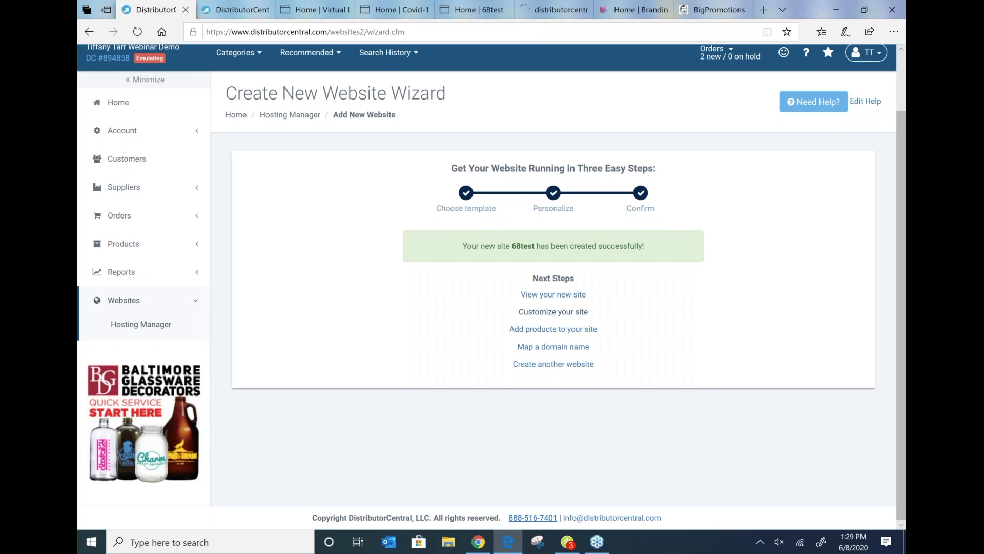
pyautogui.click(552, 311)
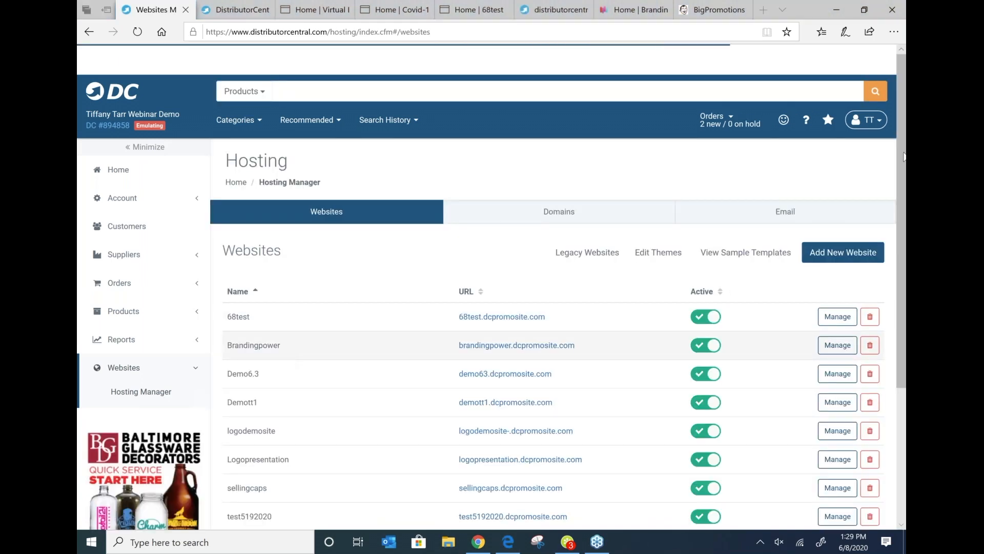
# Step: Open the viruspromo site's product collections and replace the design your own collection with a new collection
pyautogui.scroll(-4, 358, 444)
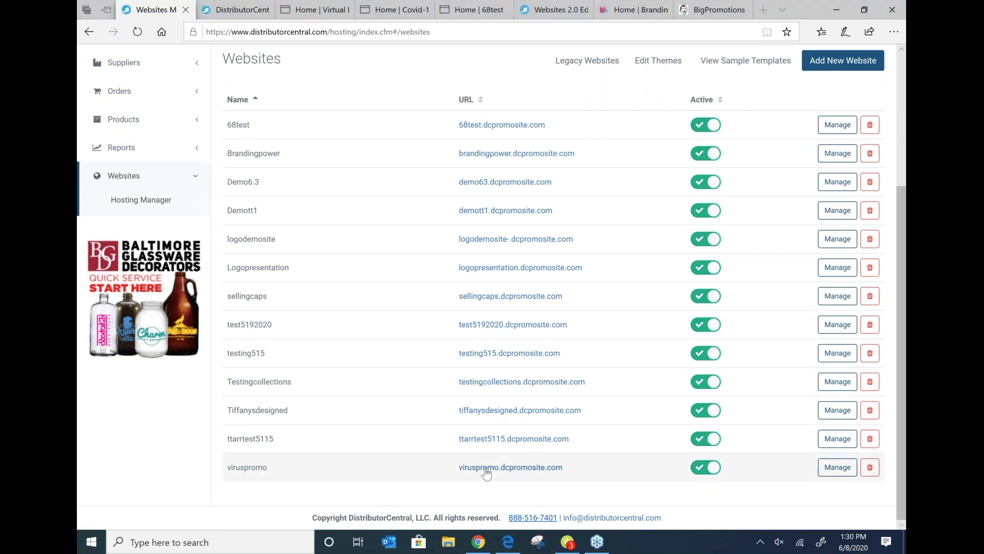
pyautogui.click(839, 469)
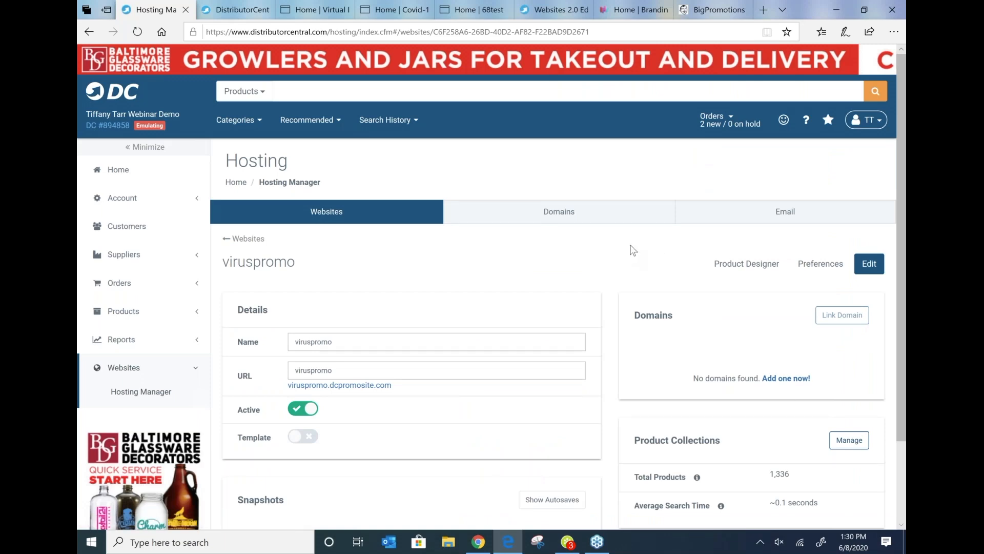
pyautogui.scroll(-2, 634, 250)
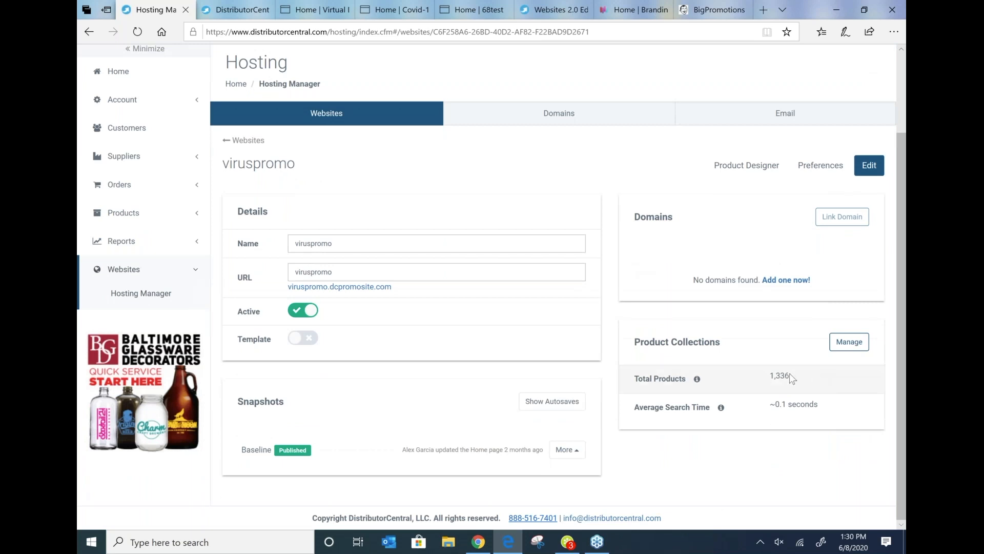
pyautogui.click(855, 347)
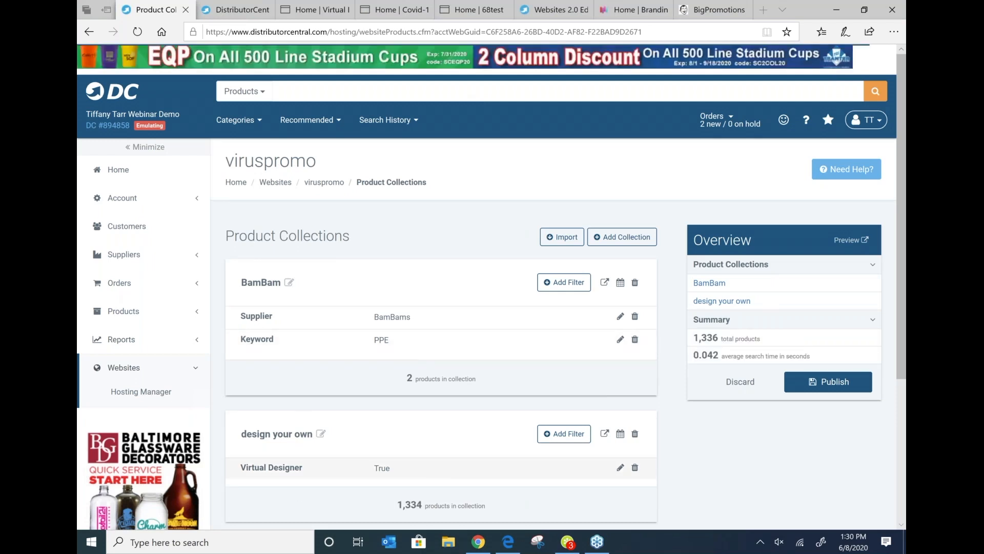
pyautogui.click(635, 434)
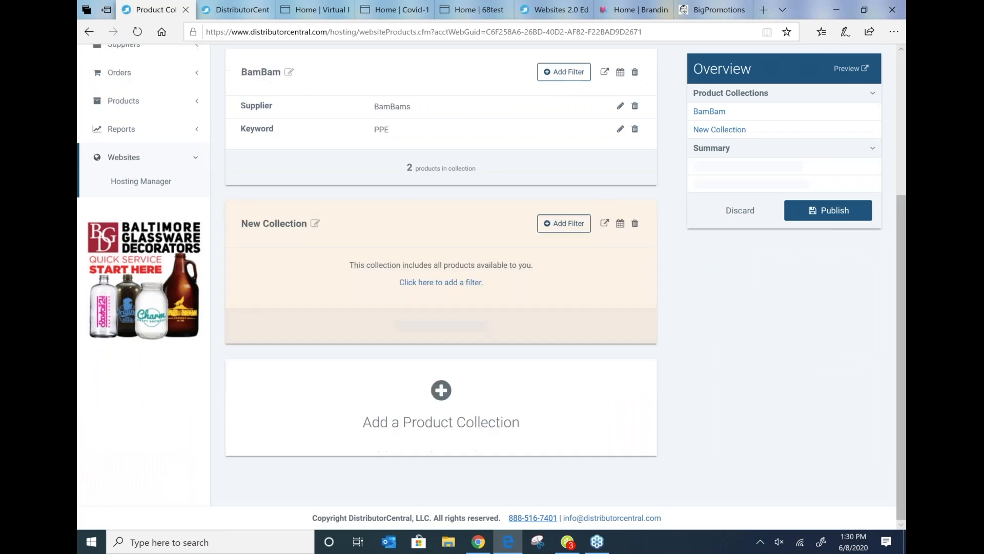
# Step: Add a Virtual Designer filter set to True to the new collection and save it
pyautogui.click(564, 223)
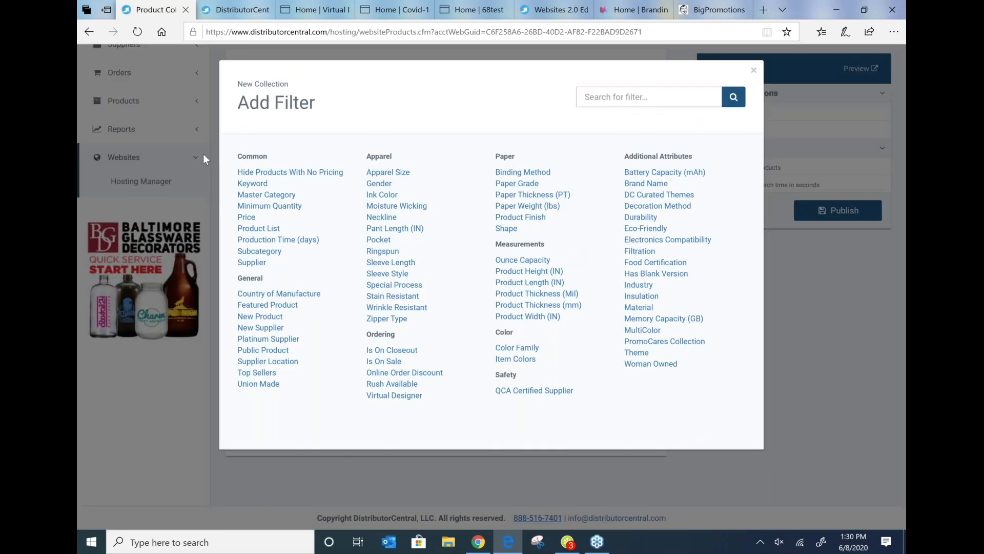
pyautogui.click(380, 396)
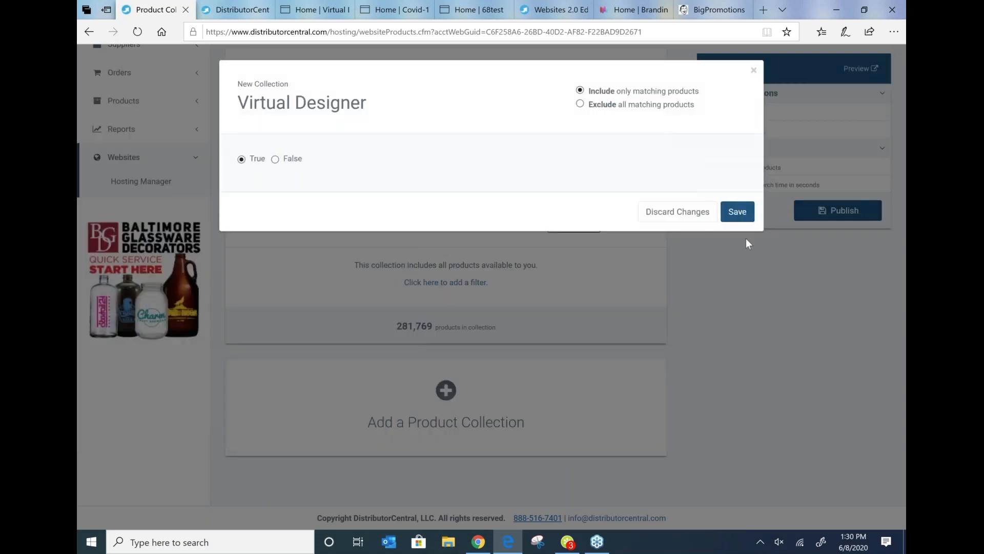
pyautogui.click(737, 211)
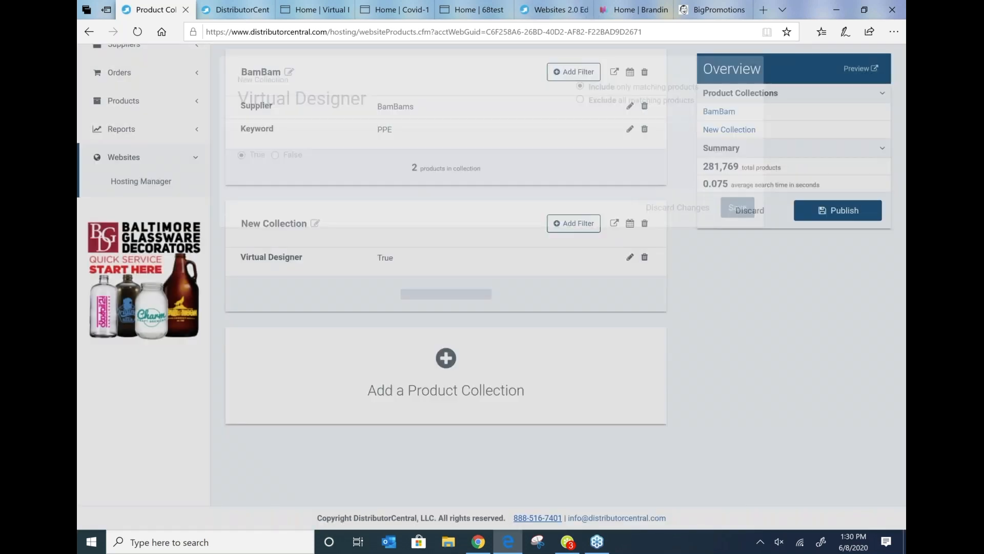
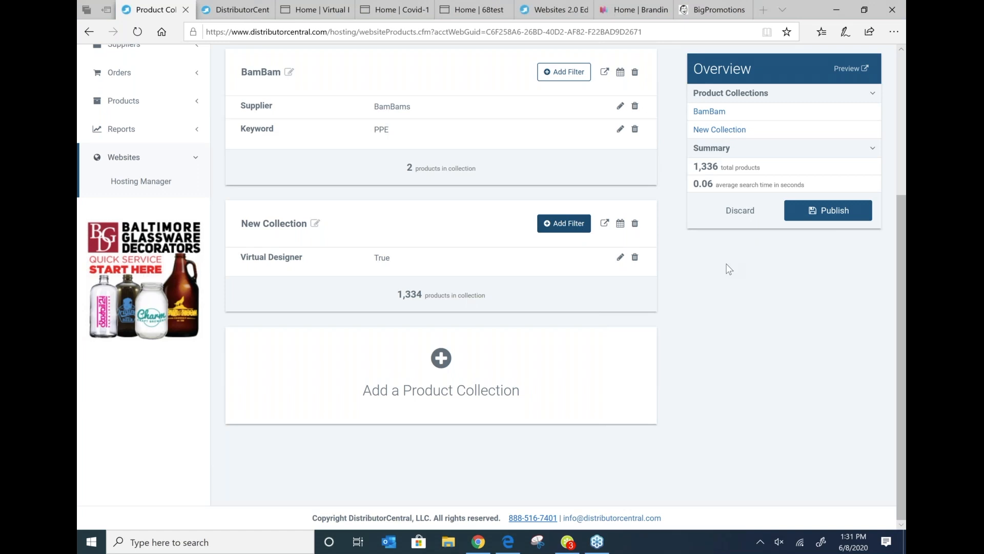
# Step: Add a new product collection and give it a Keyword filter of Pens
pyautogui.scroll(3, 718, 264)
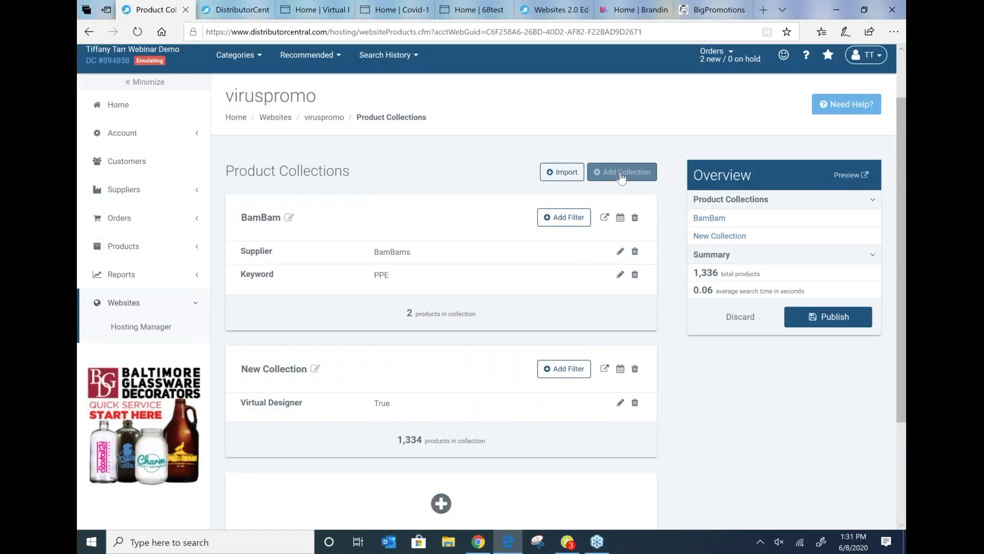
pyautogui.click(622, 173)
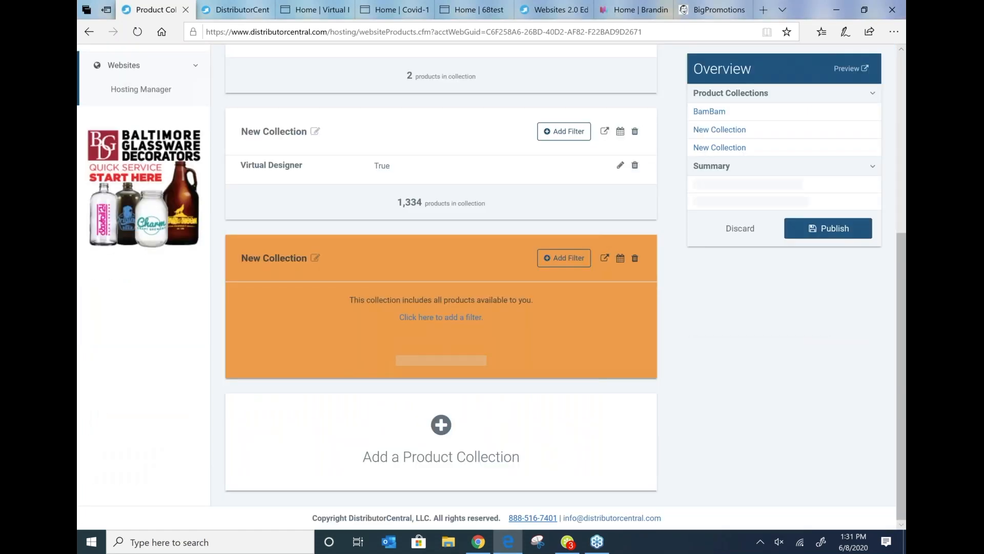
pyautogui.click(564, 258)
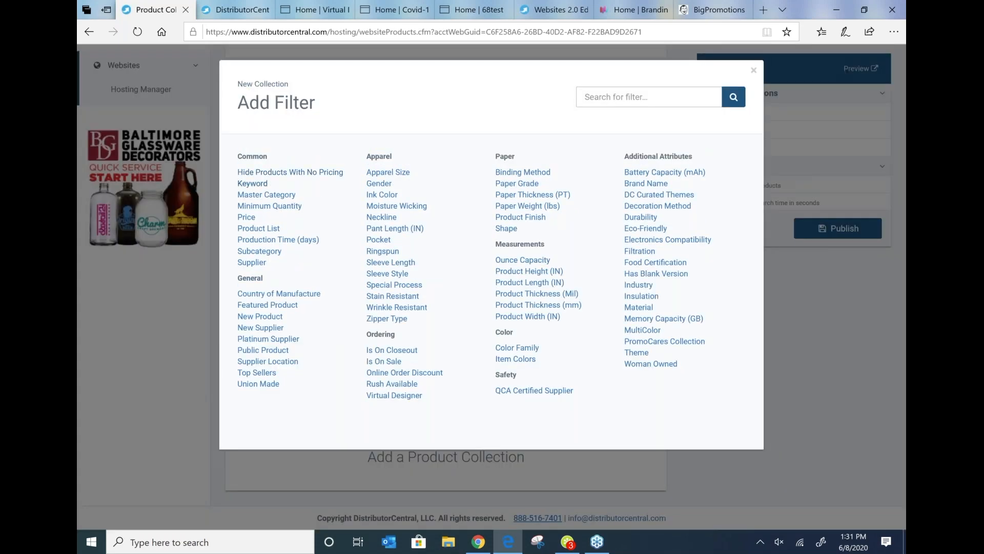
pyautogui.click(260, 186)
pyautogui.write('Pens')
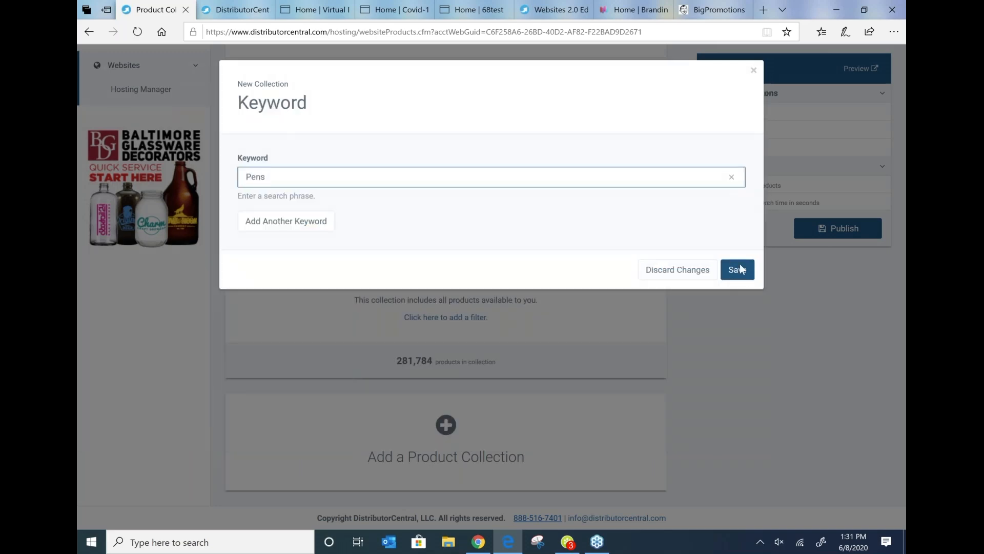
pyautogui.click(741, 266)
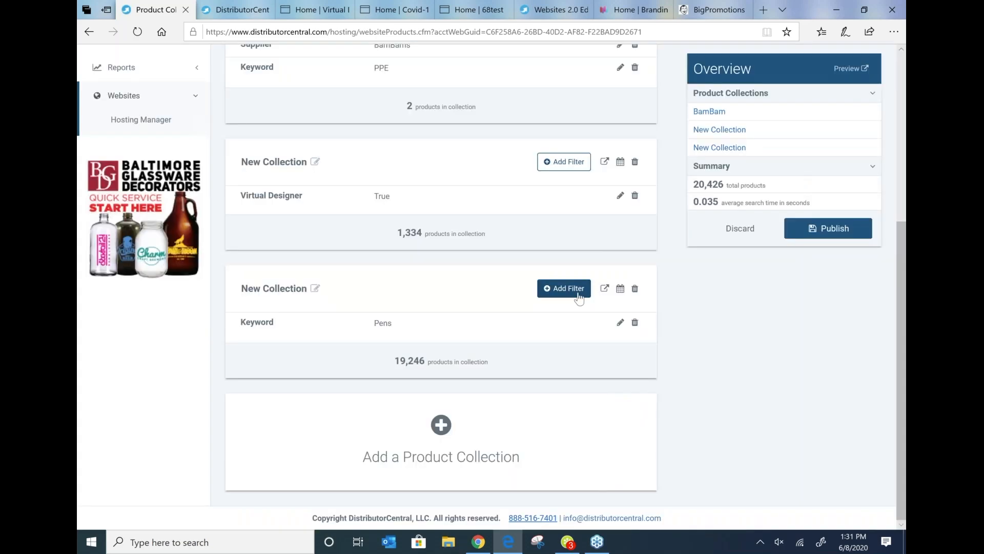
# Step: Add a Price filter to the new collection with a maximum of 2.000
pyautogui.click(577, 288)
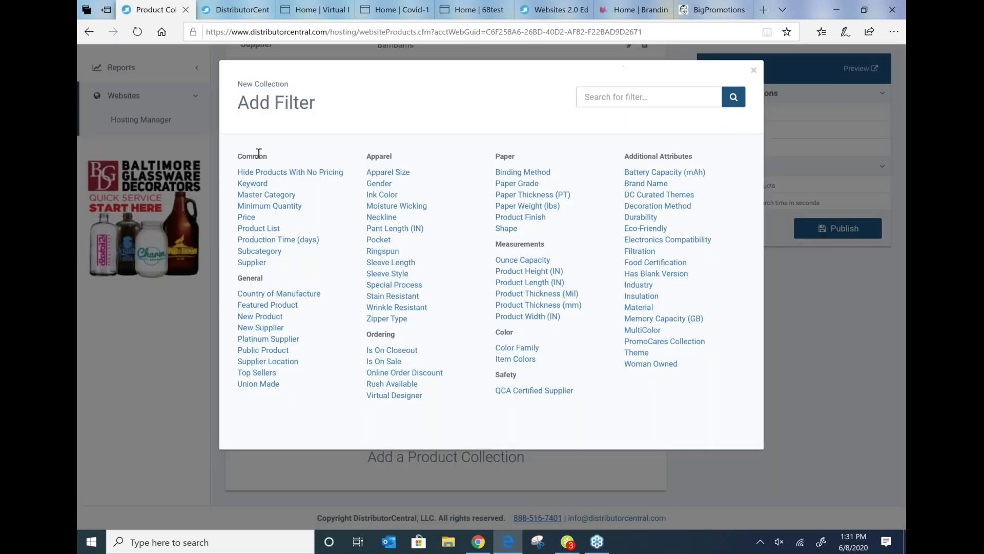
pyautogui.click(246, 218)
pyautogui.write('2.000')
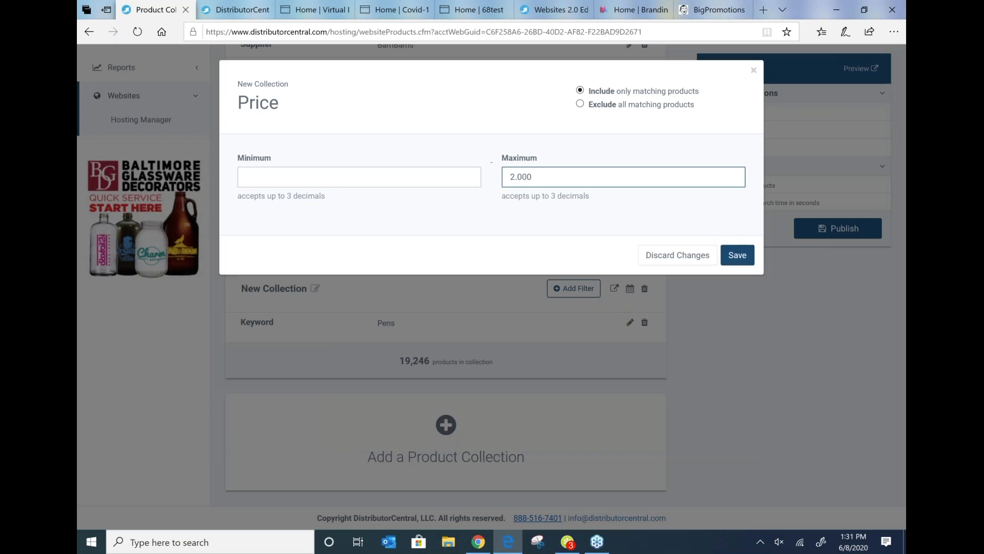
pyautogui.click(737, 255)
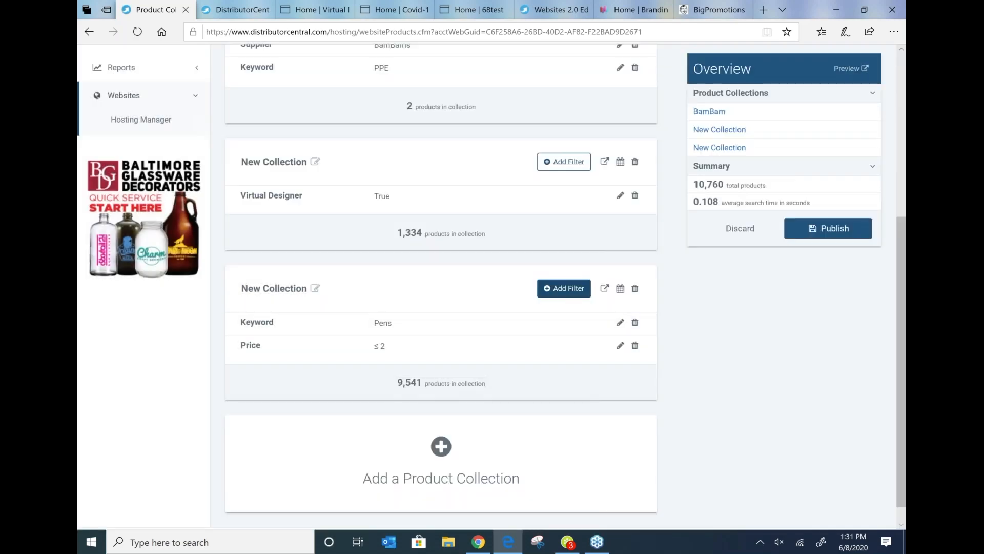
# Step: Add a Supplier filter to the collection, selecting Goldstar as the included supplier
pyautogui.click(564, 288)
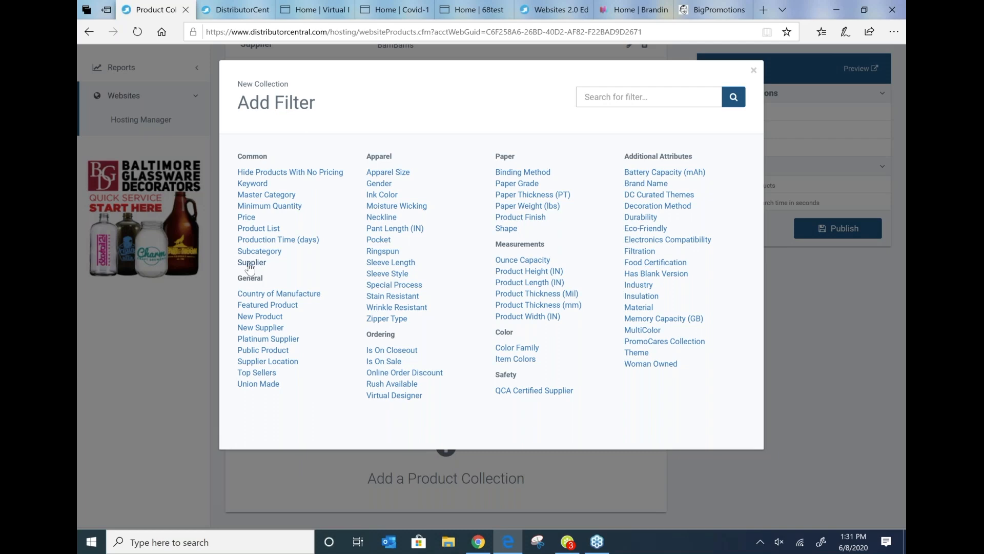
pyautogui.click(251, 263)
pyautogui.click(433, 147)
pyautogui.write('goldsta')
pyautogui.click(238, 200)
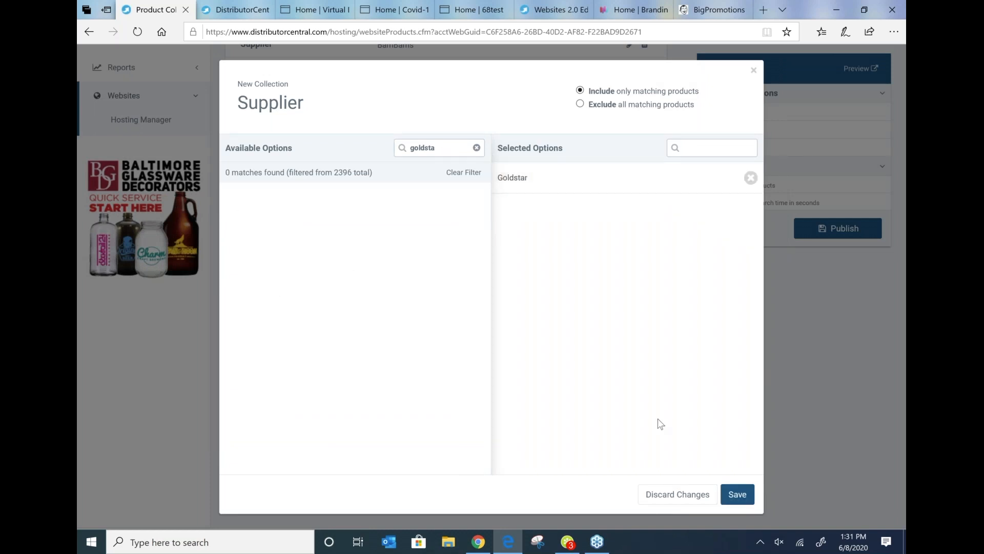
pyautogui.click(738, 495)
pyautogui.click(738, 495)
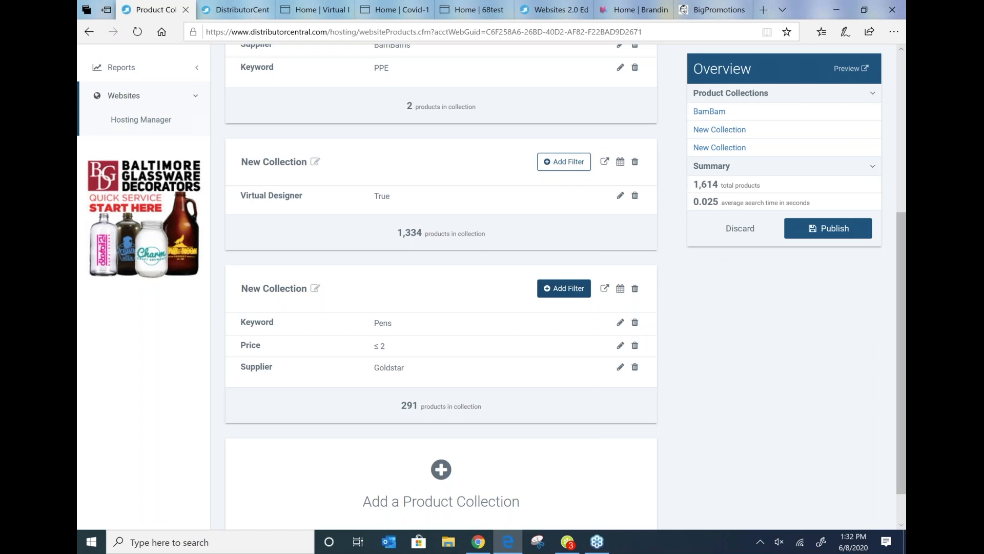
# Step: Rename the new collection to Pens under $2.00
pyautogui.moveTo(695, 185); pyautogui.dragTo(718, 186)
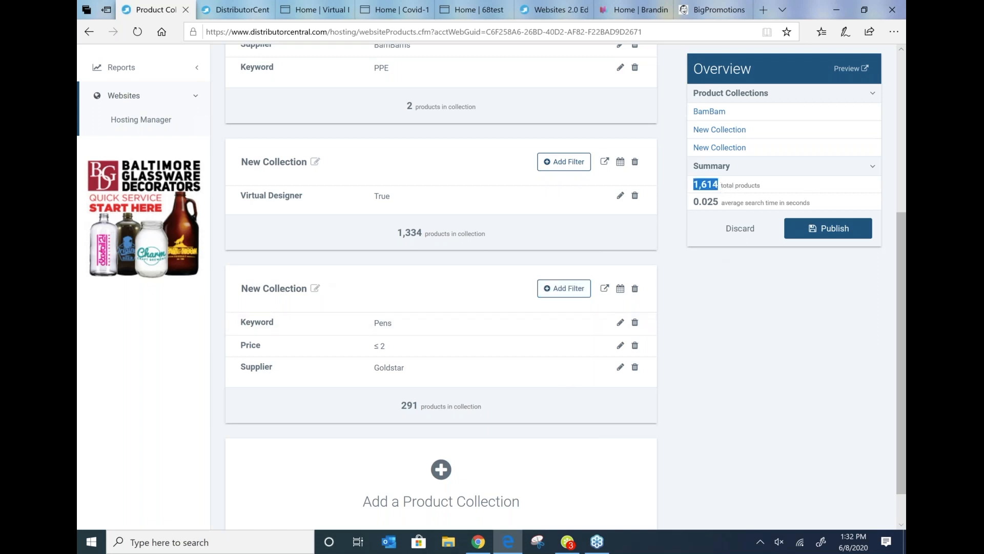
pyautogui.click(319, 289)
pyautogui.tripleClick(320, 289)
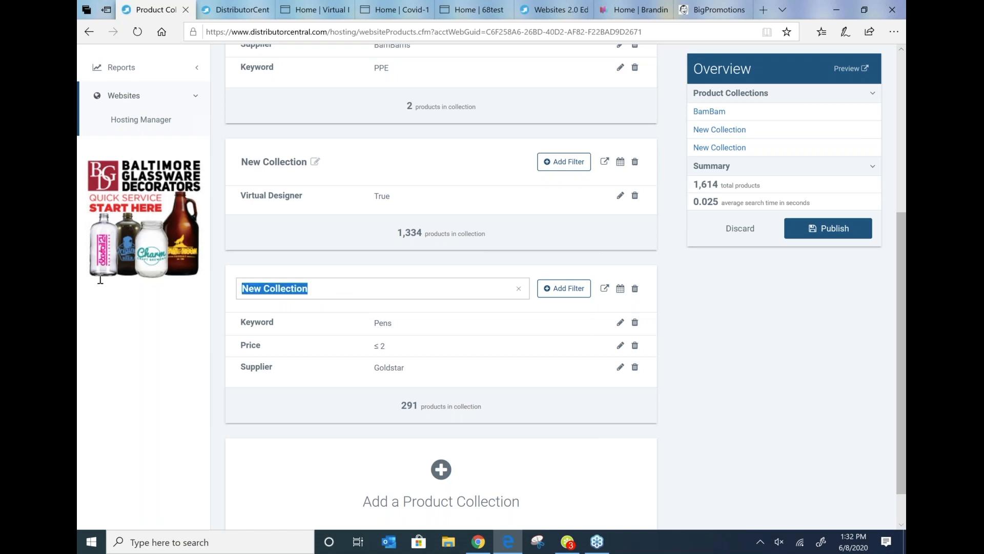
pyautogui.write('Pens under $2')
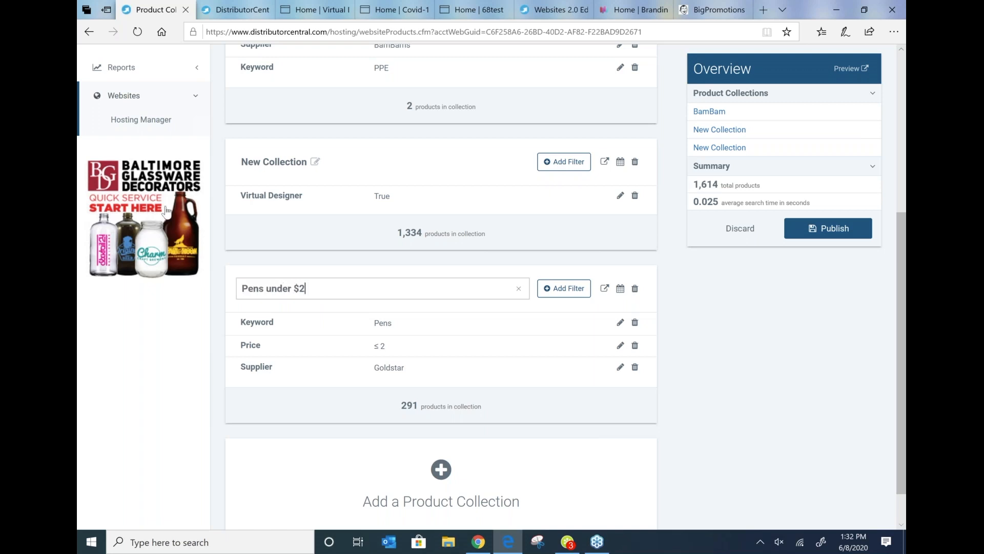
pyautogui.write('.00')
pyautogui.click(747, 357)
# Step: Publish all product collection changes for the viruspromo site
pyautogui.scroll(-2, 746, 358)
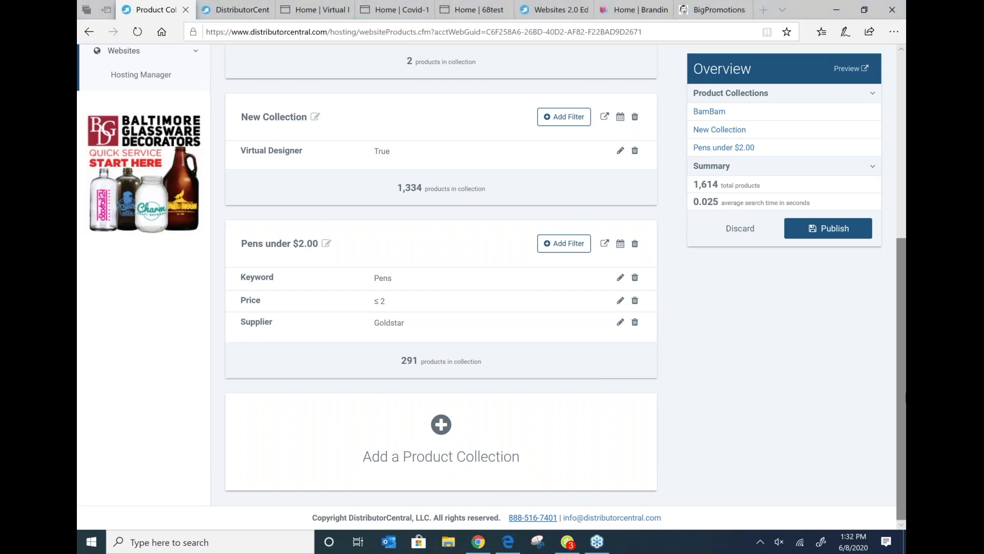
pyautogui.click(837, 232)
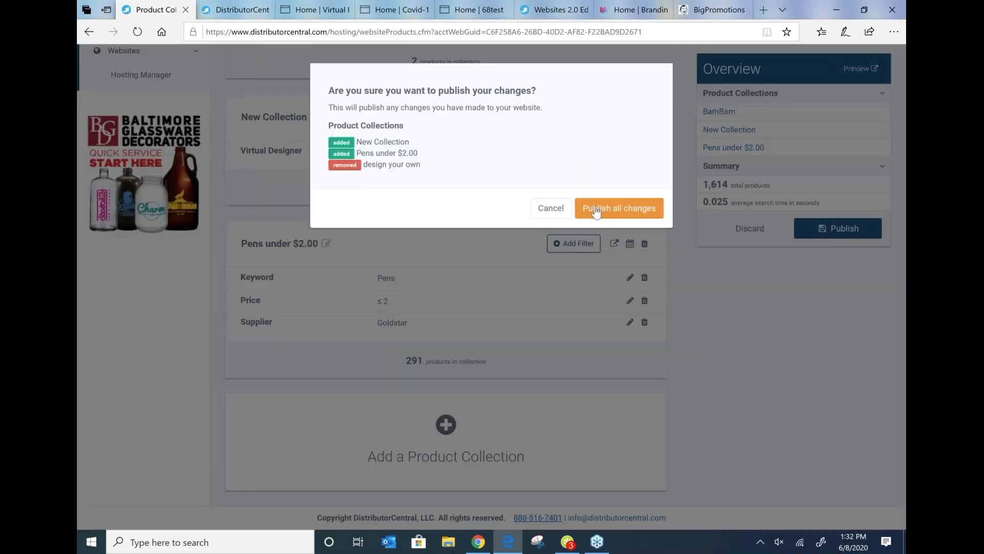
pyautogui.click(620, 222)
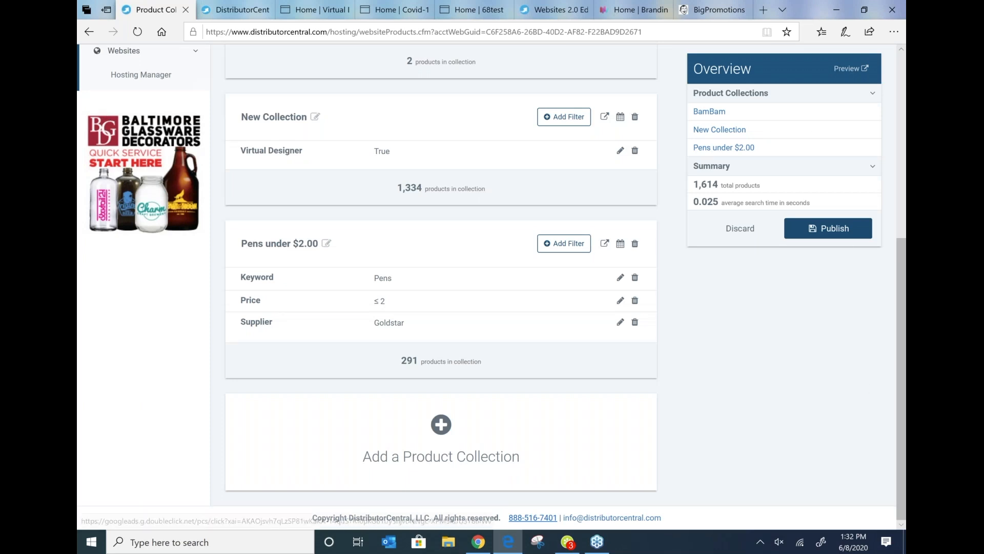
# Step: Return to the Hosting Manager and open the viruspromo site in the website editor
pyautogui.scroll(2, 811, 378)
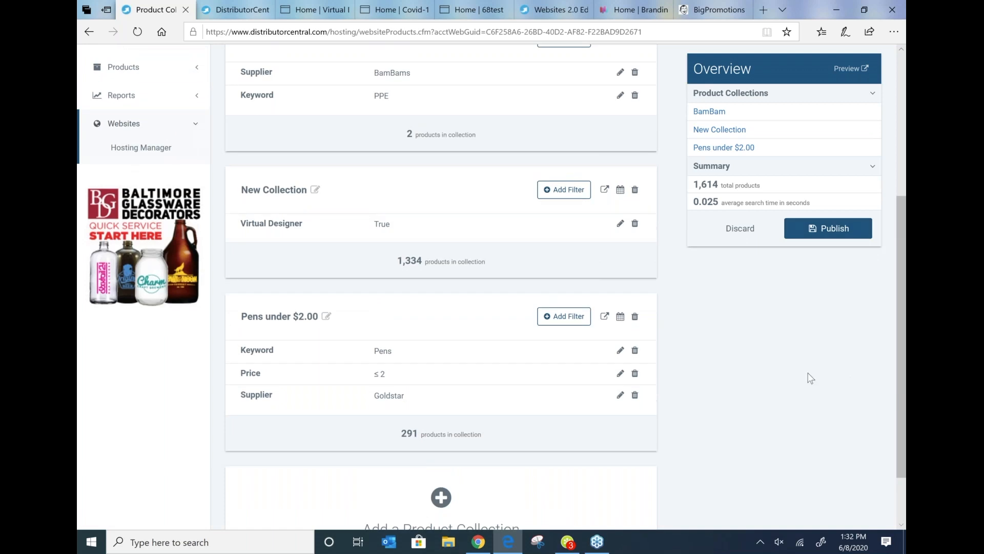
pyautogui.scroll(5, 811, 378)
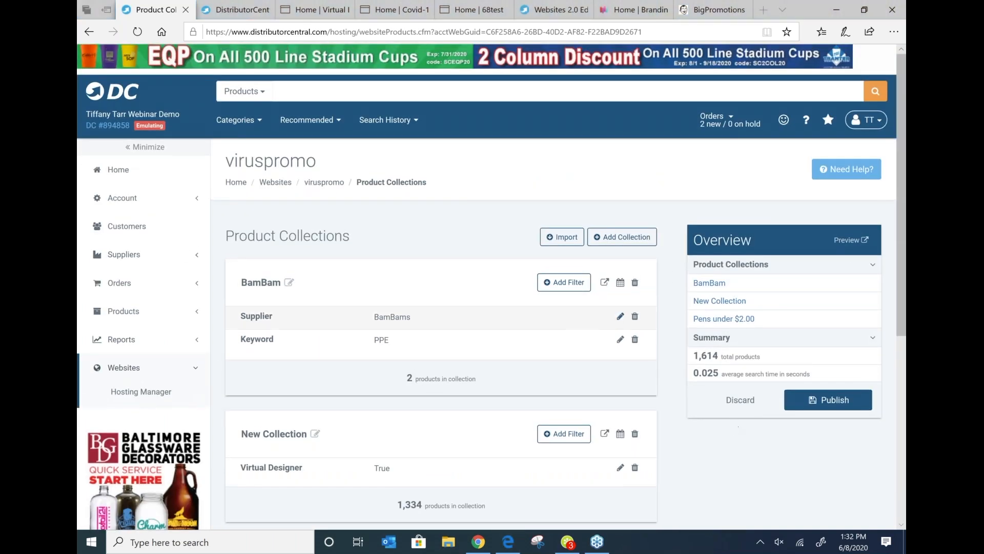
pyautogui.scroll(-6, 833, 433)
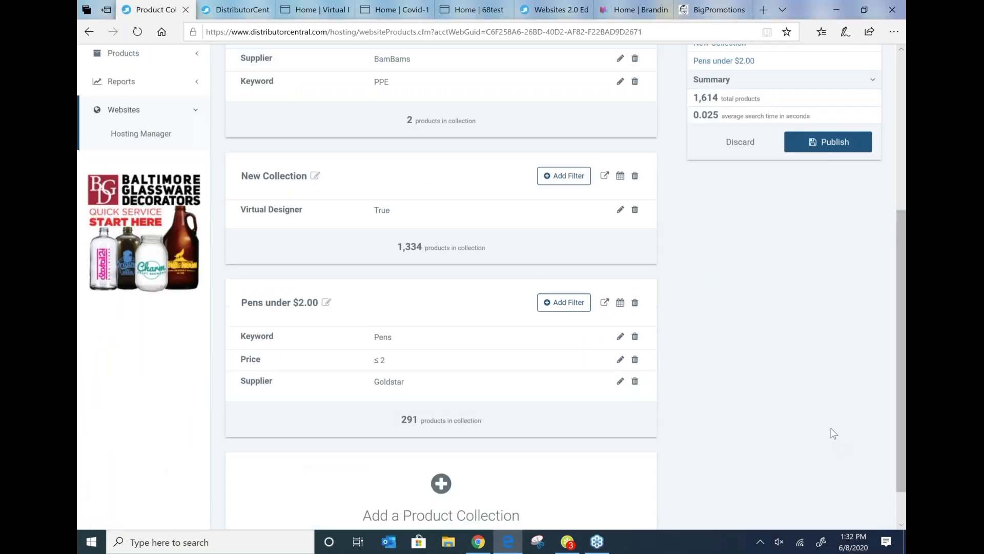
pyautogui.scroll(6, 826, 422)
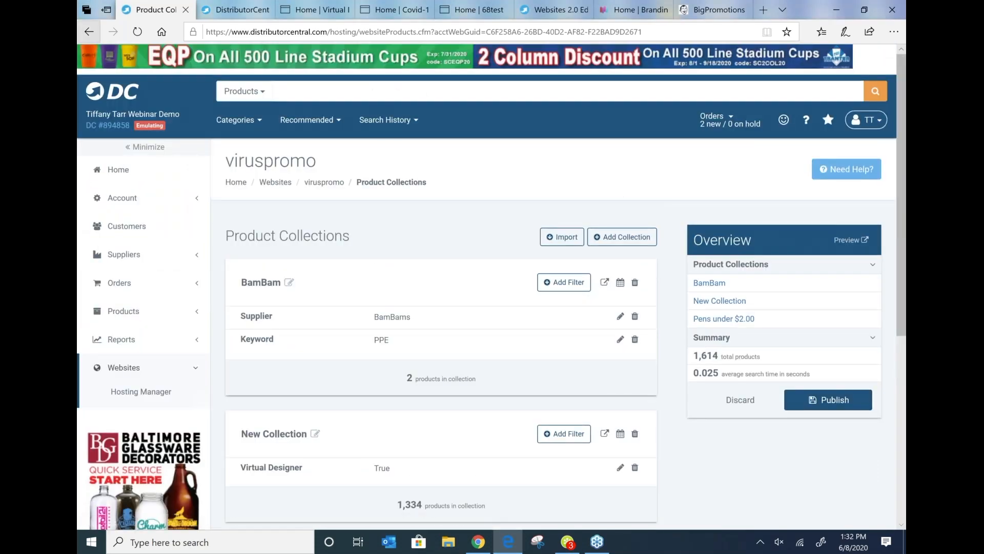
pyautogui.click(141, 391)
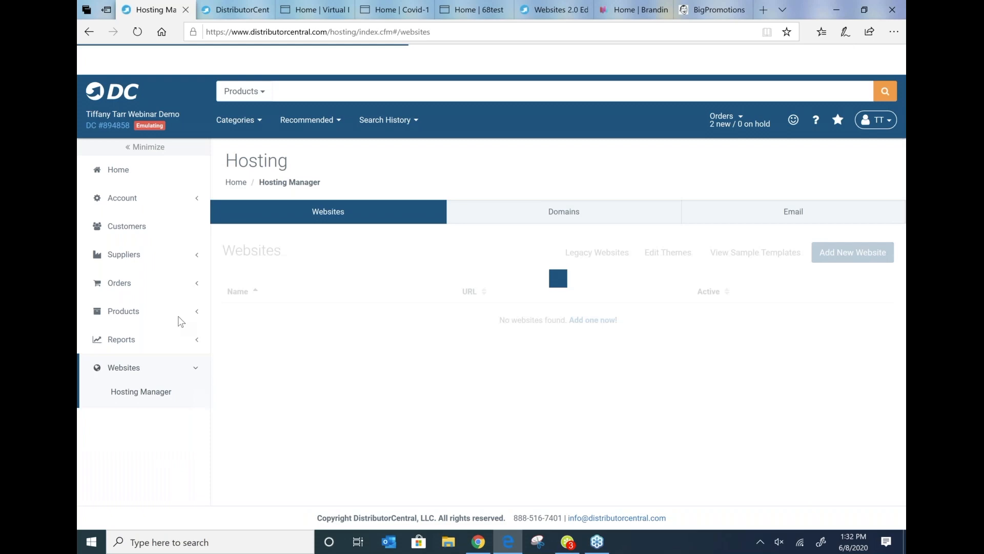
pyautogui.scroll(-4, 285, 322)
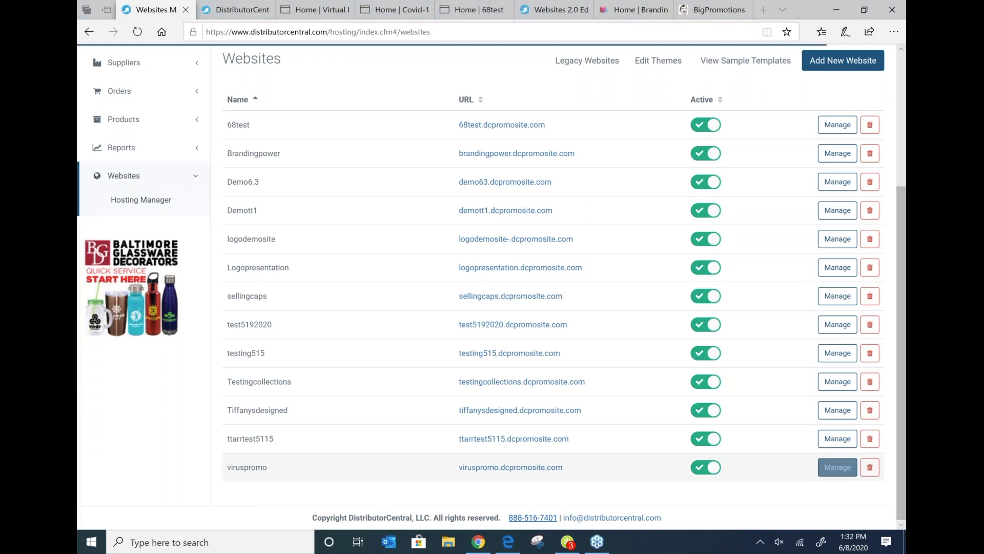
pyautogui.click(837, 468)
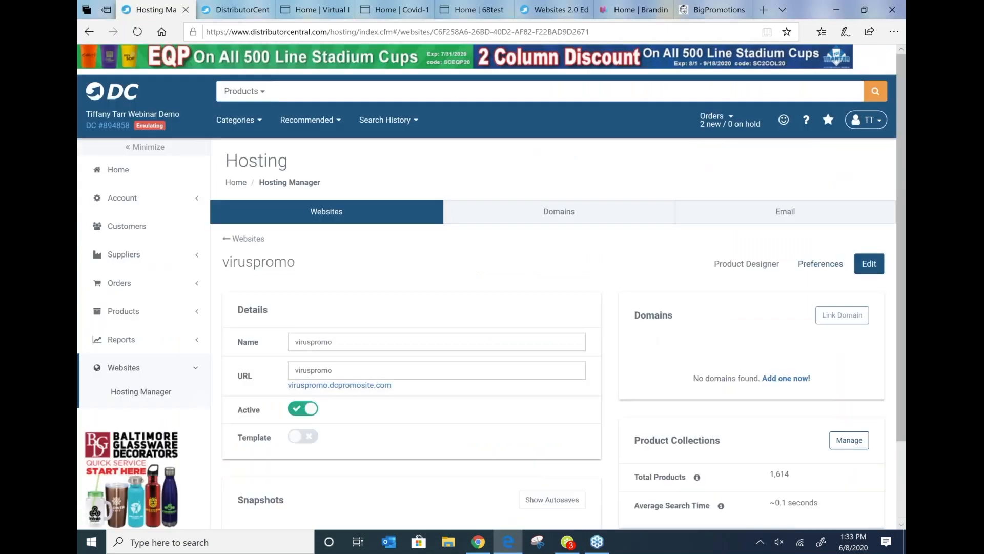
pyautogui.click(869, 264)
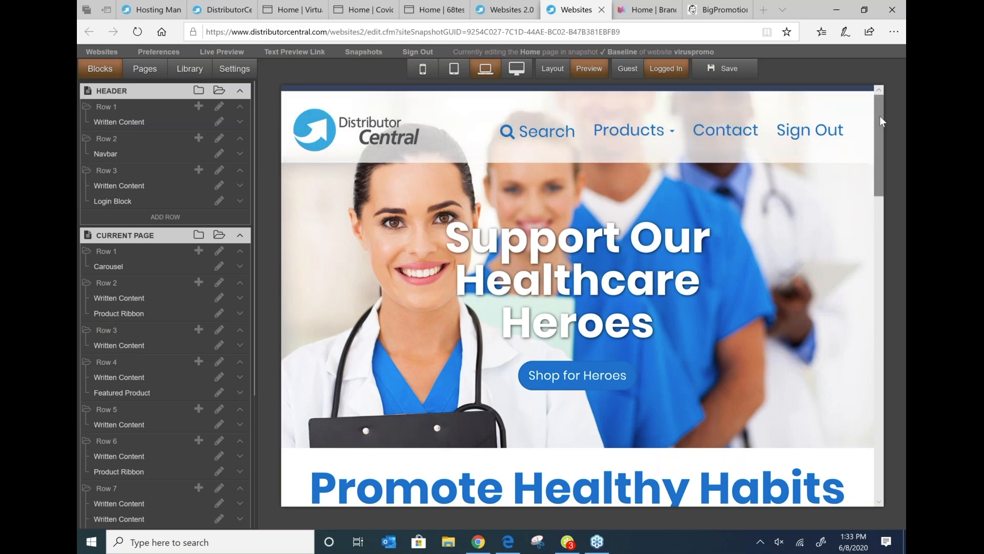
# Step: Change the navbar brand image to companyLogo.png from the image library and apply the navbar changes
pyautogui.moveTo(881, 121); pyautogui.dragTo(877, 314)
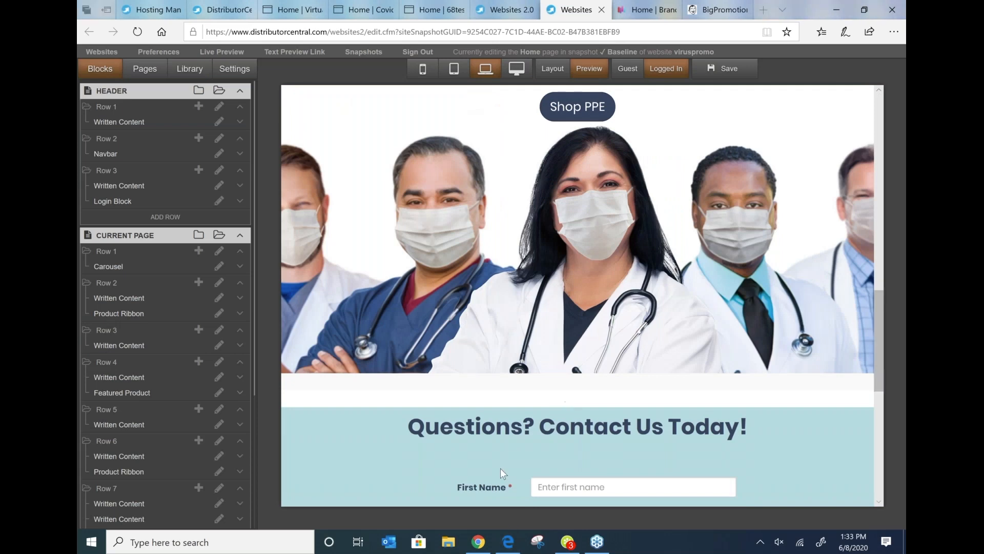
pyautogui.click(878, 95)
pyautogui.click(878, 98)
pyautogui.doubleClick(439, 146)
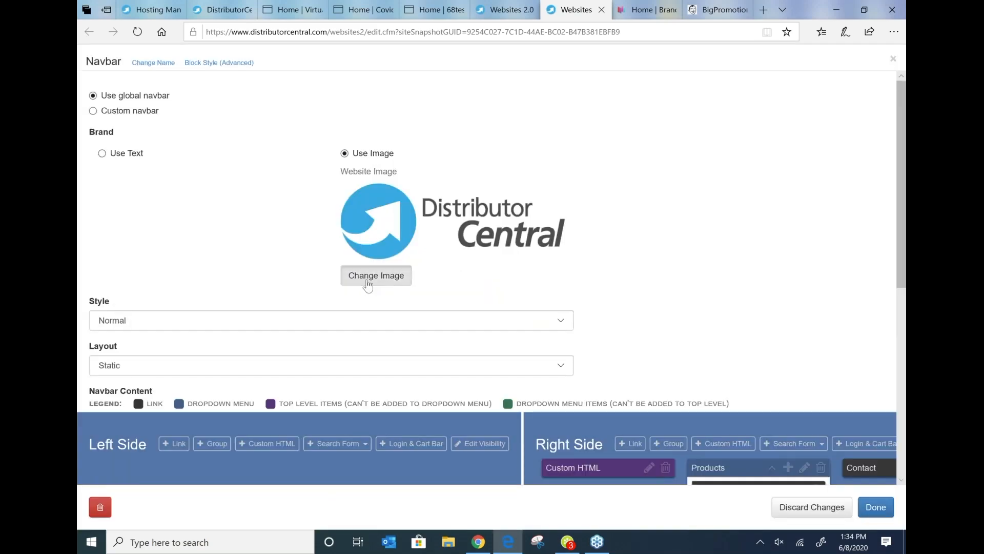
pyautogui.click(368, 286)
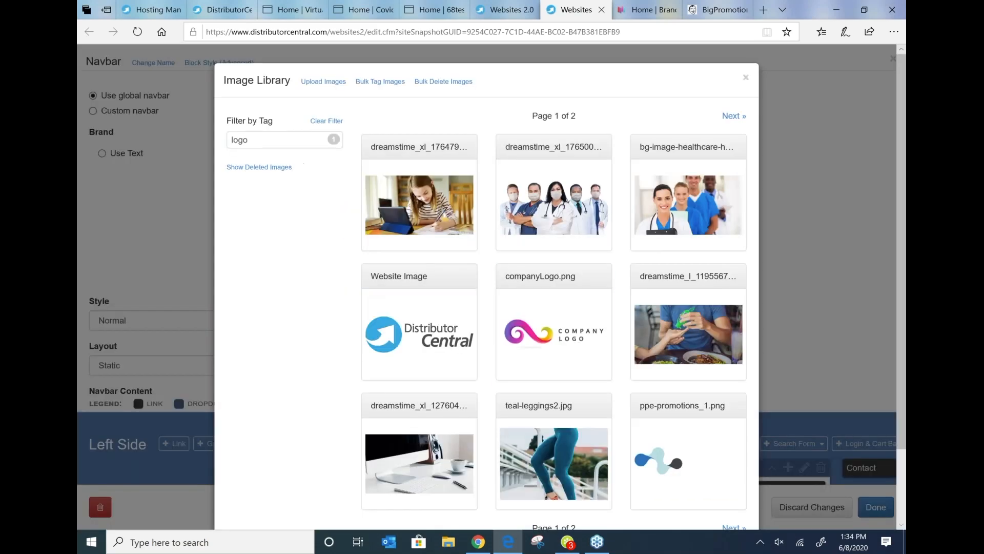
pyautogui.click(534, 318)
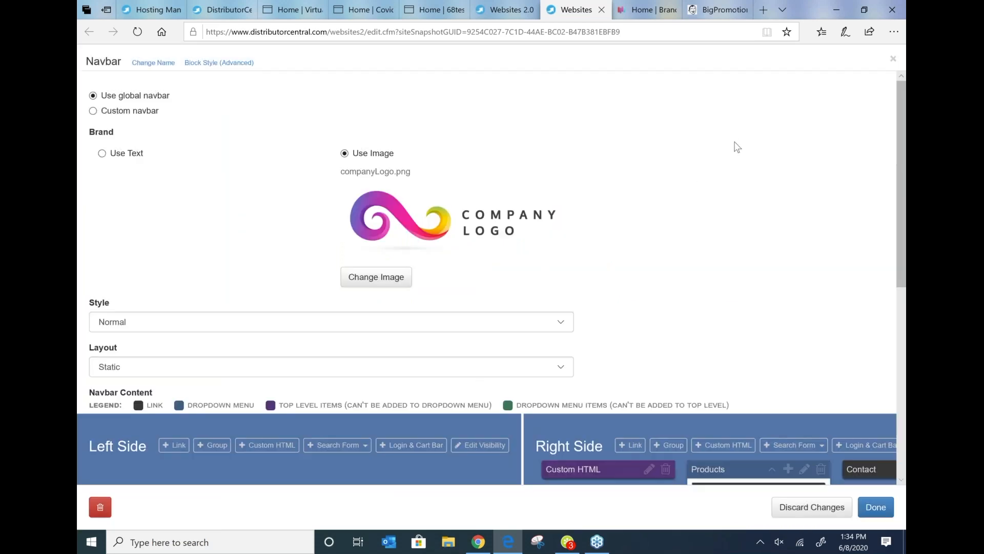
pyautogui.scroll(-5, 737, 147)
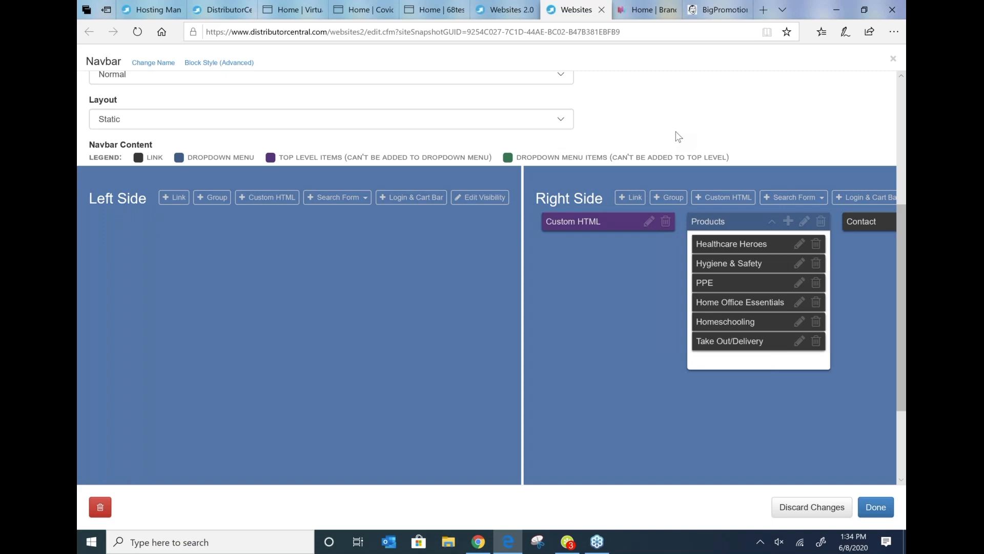
pyautogui.scroll(1, 404, 275)
pyautogui.scroll(-4, 404, 275)
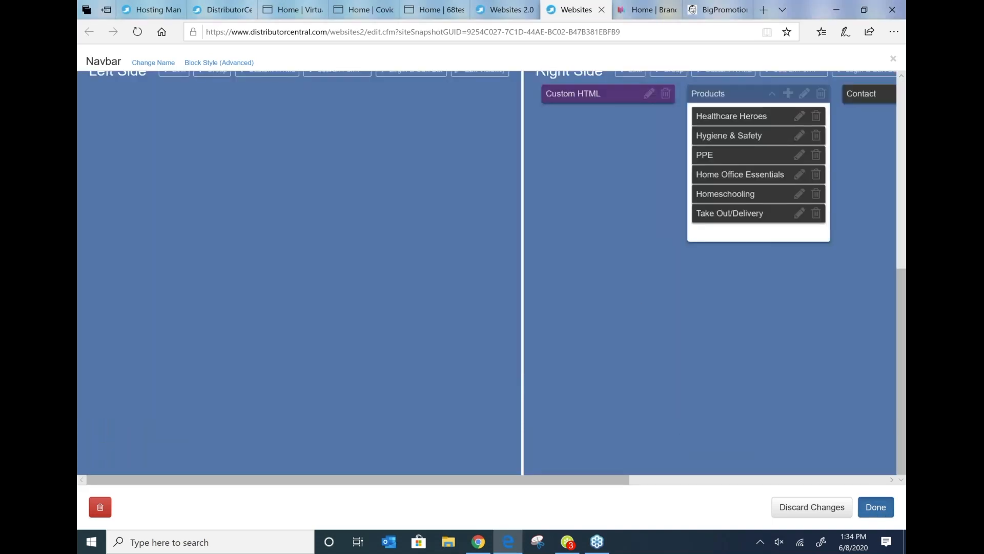
pyautogui.click(876, 507)
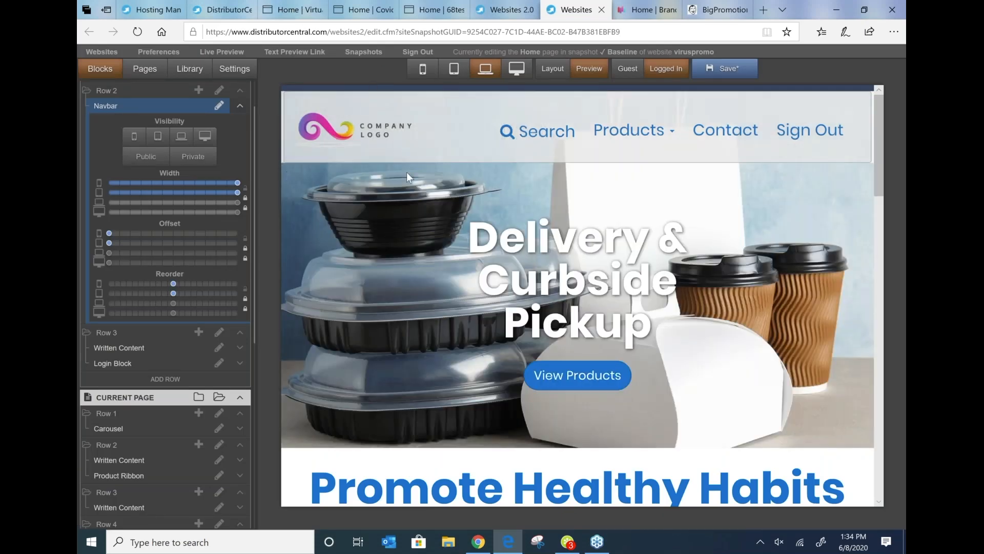
# Step: Scroll through the home page and its block list in the editor to review the updated site
pyautogui.scroll(-7, 783, 333)
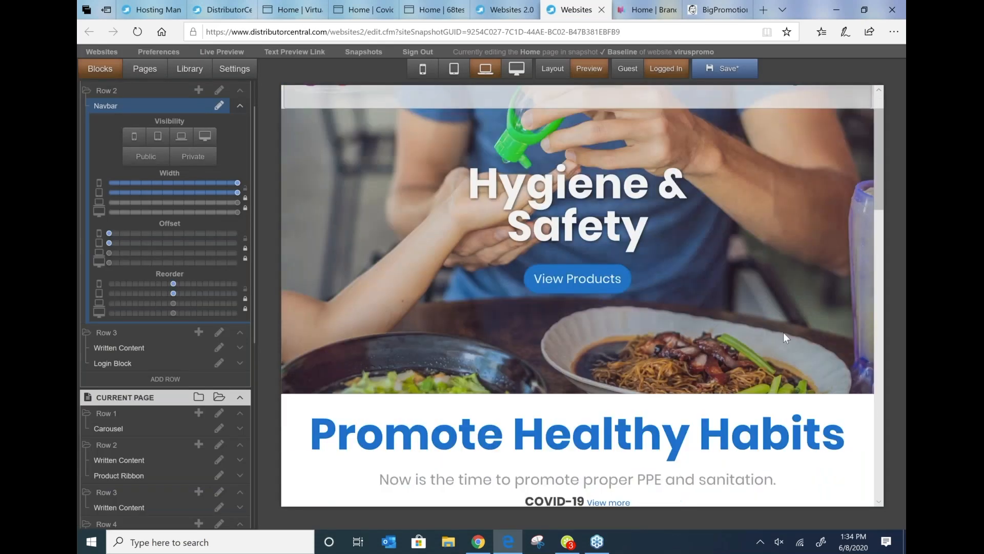
pyautogui.scroll(-15, 693, 269)
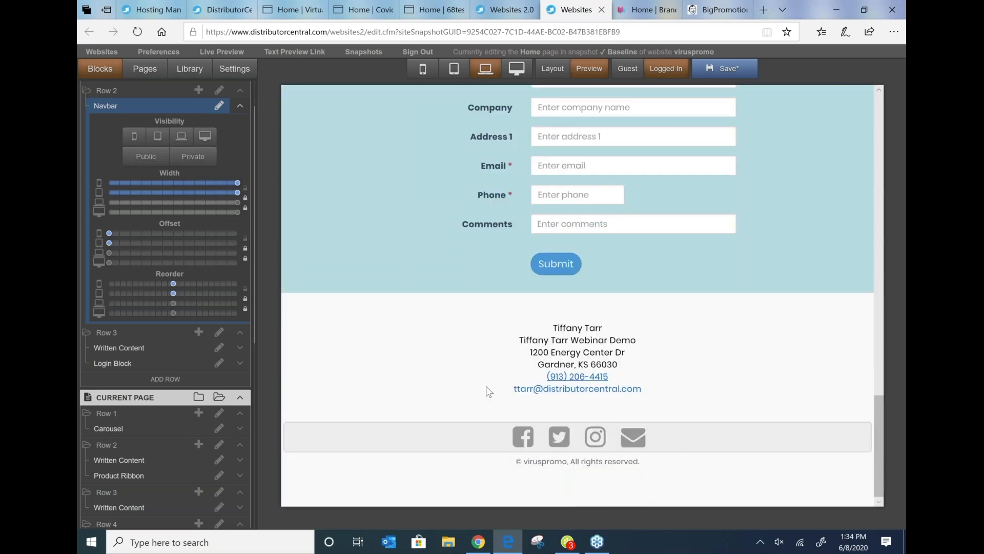
pyautogui.scroll(-6, 152, 426)
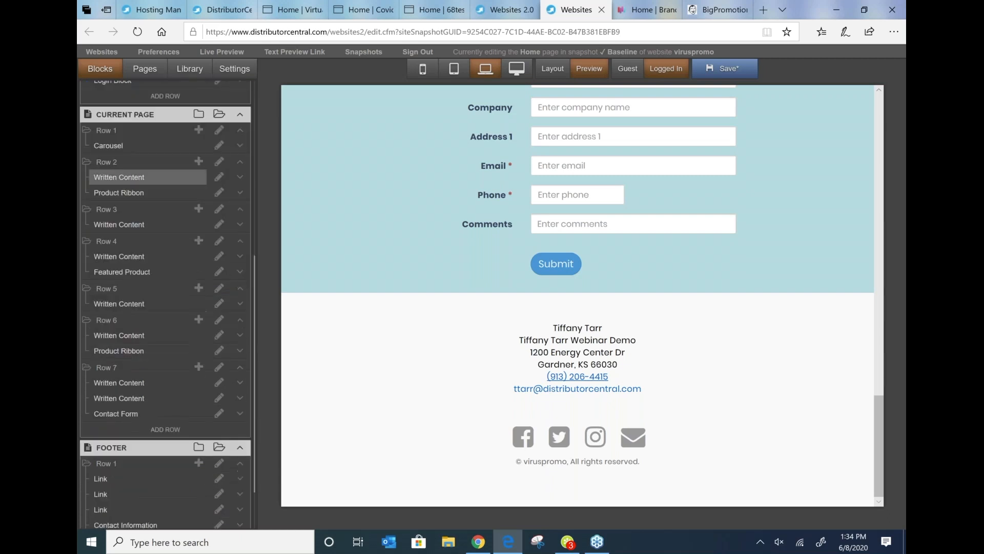
pyautogui.scroll(2, 164, 94)
pyautogui.scroll(2, 163, 103)
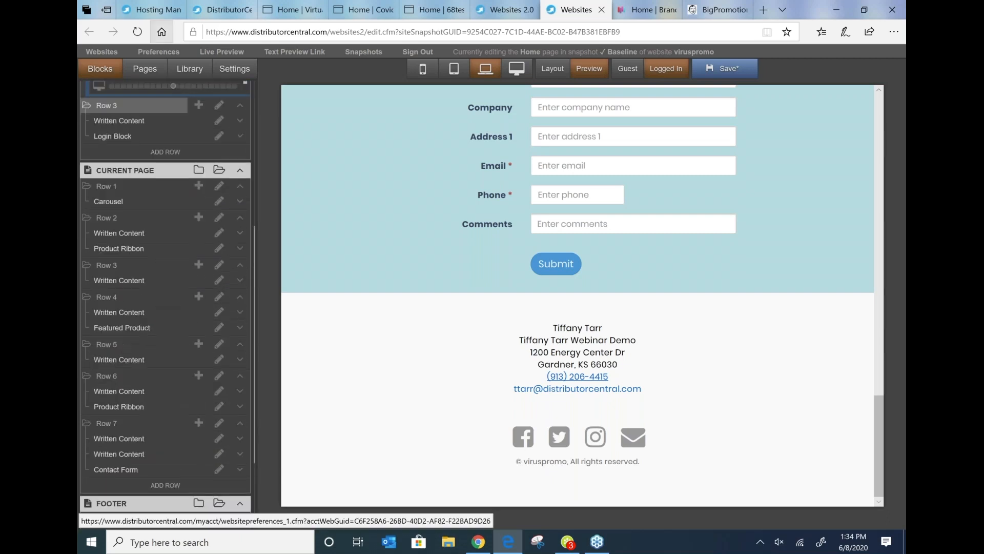
# Step: Open the viruspromo site's Website Preferences and review the General preference settings
pyautogui.scroll(1, 166, 57)
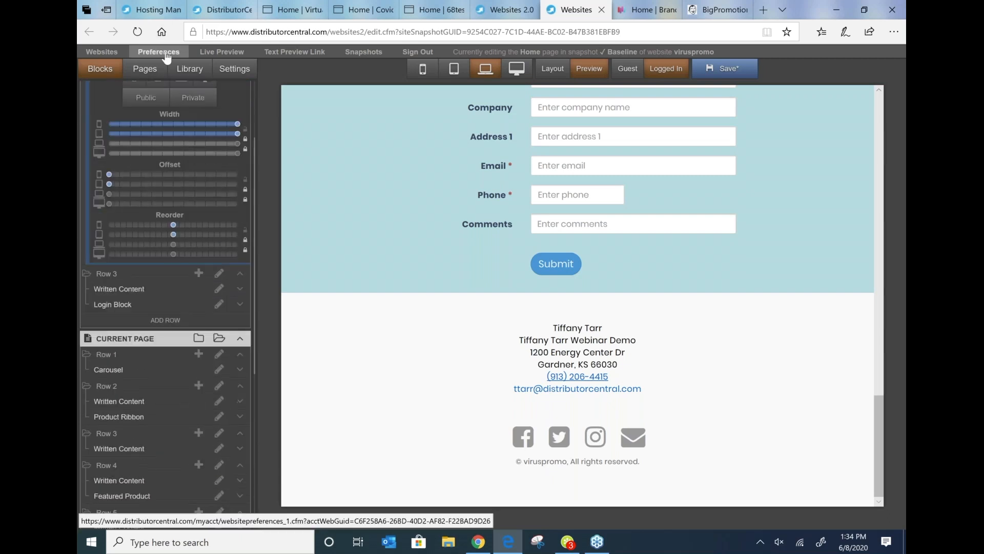
pyautogui.click(166, 53)
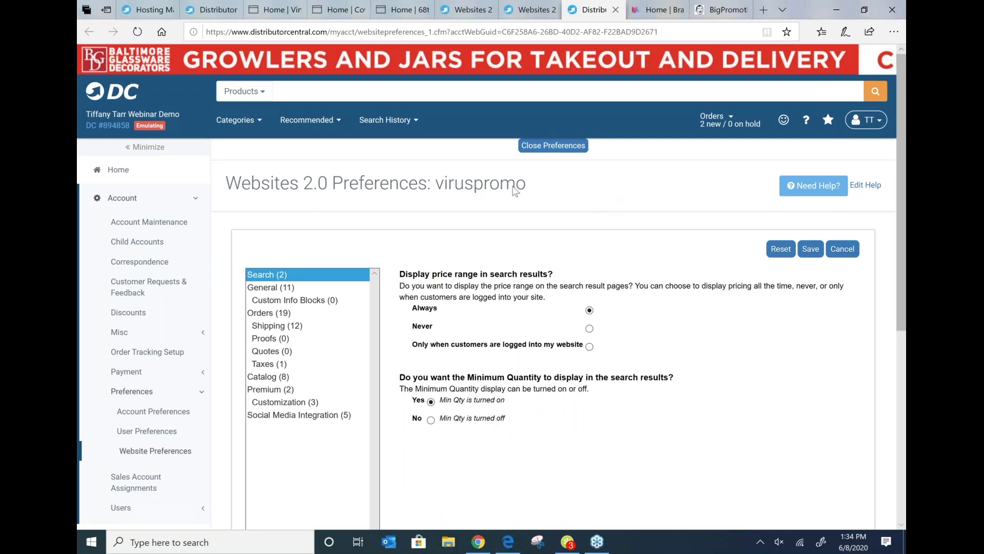
pyautogui.scroll(-2, 495, 165)
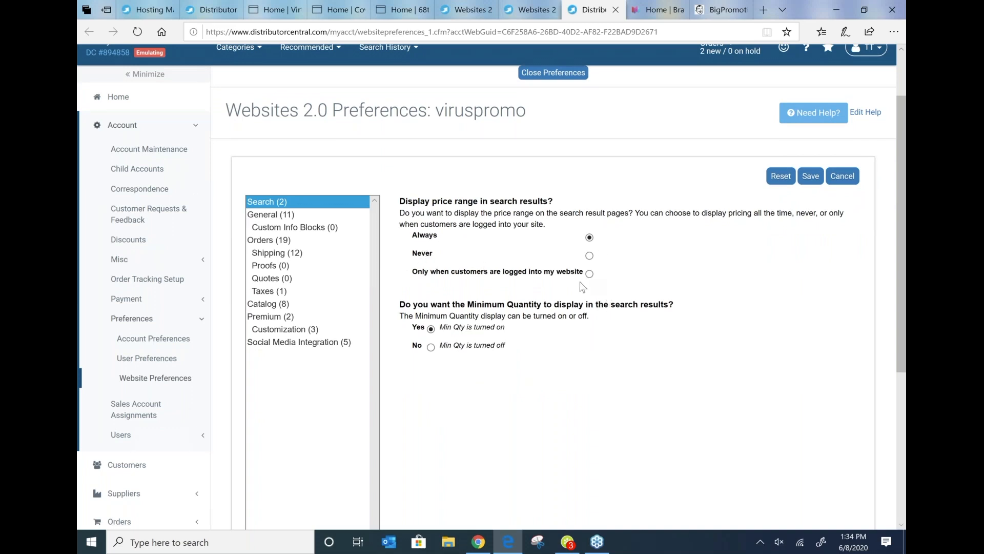
pyautogui.click(265, 215)
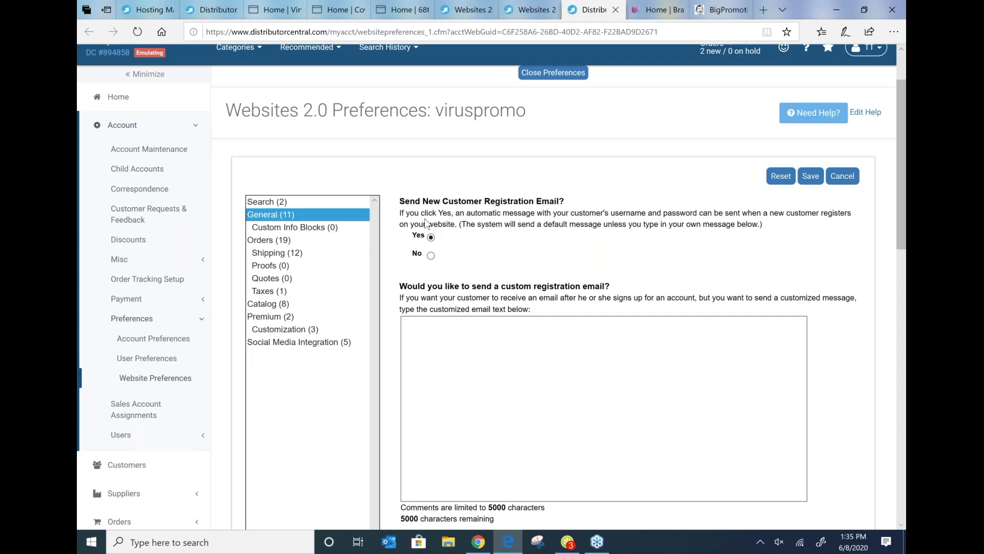
pyautogui.scroll(-2, 576, 299)
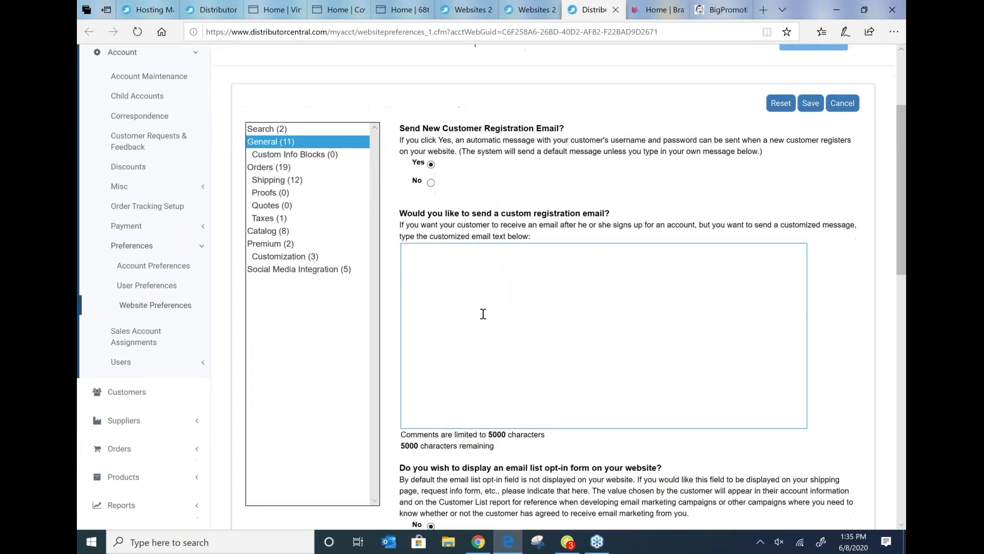
pyautogui.scroll(-8, 483, 313)
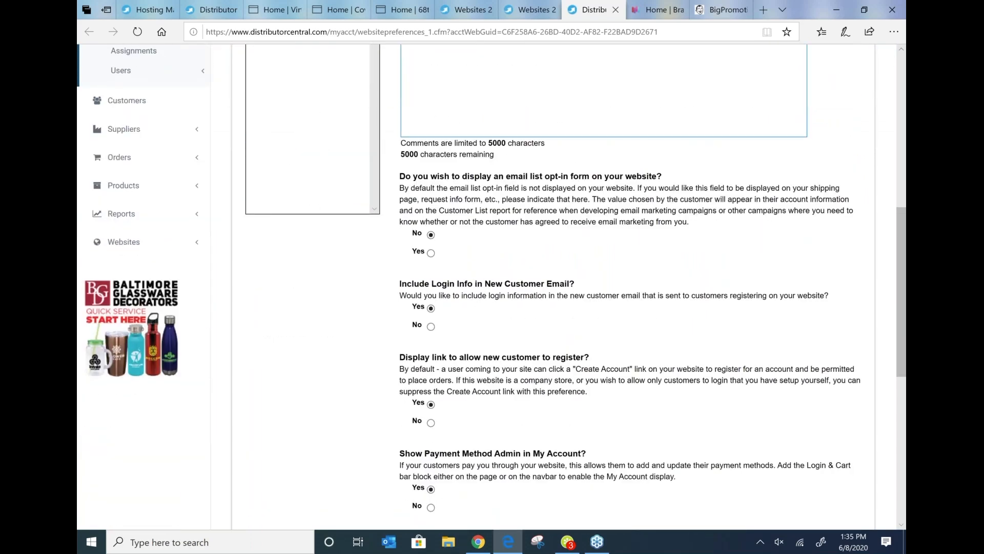
pyautogui.scroll(8, 490, 269)
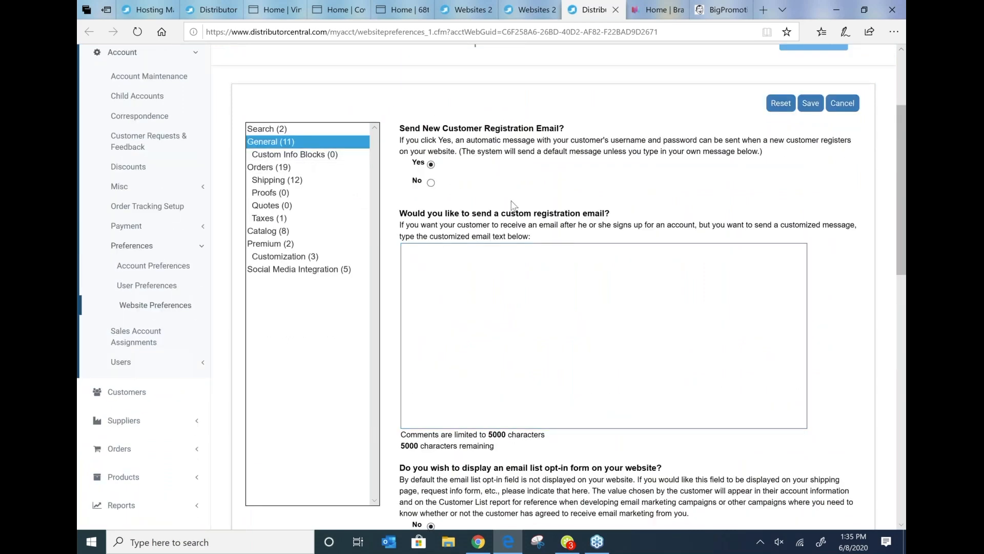
pyautogui.scroll(-4, 520, 183)
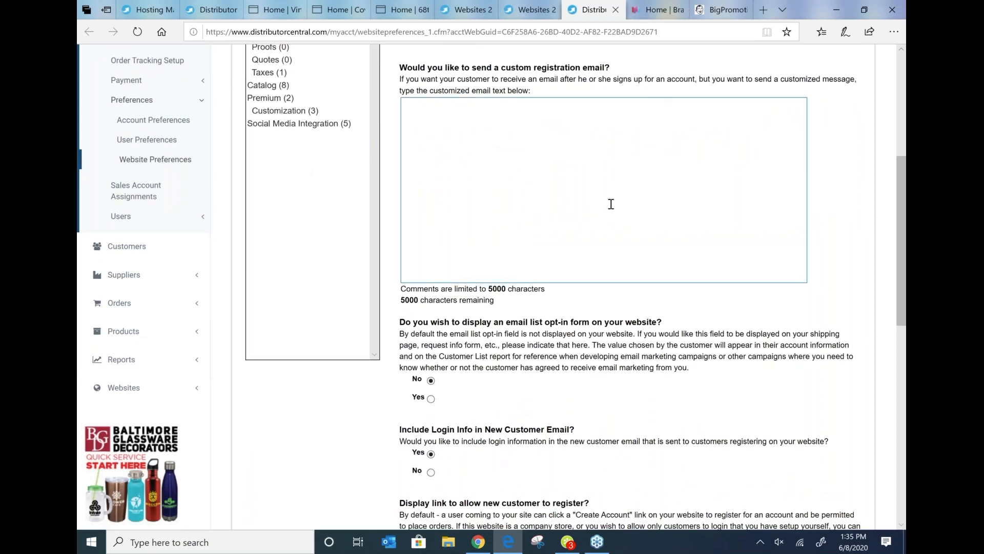
pyautogui.scroll(-8, 611, 204)
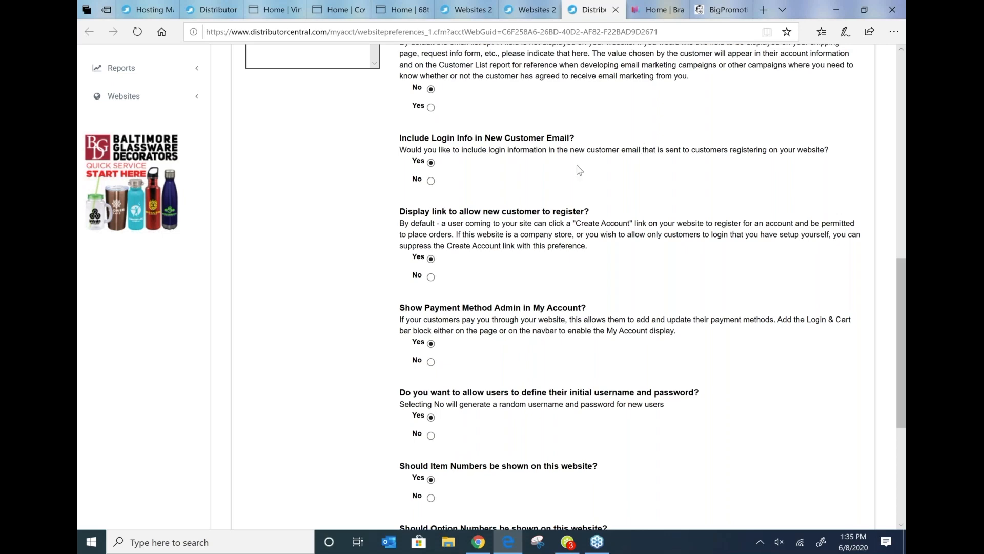
pyautogui.scroll(-4, 578, 168)
pyautogui.scroll(-3, 579, 168)
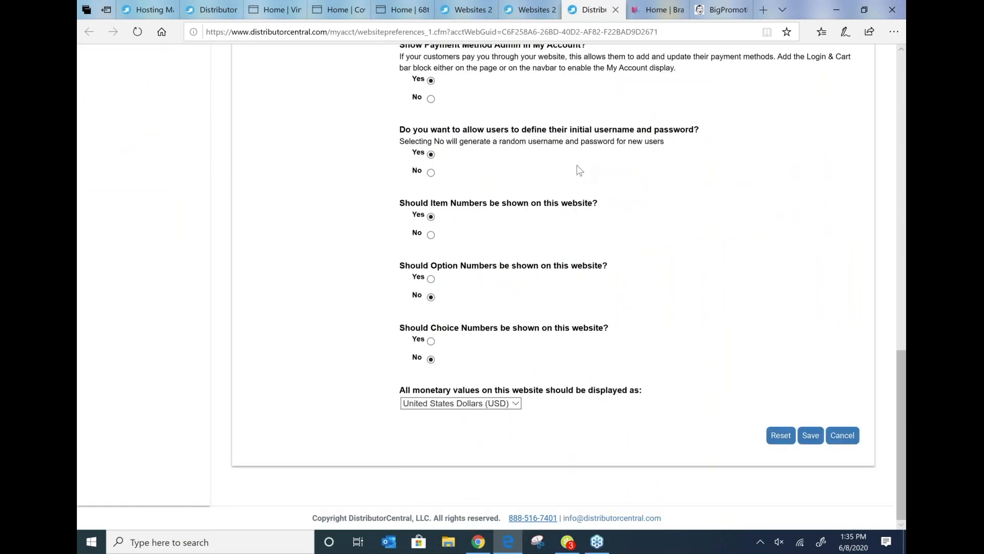
pyautogui.scroll(15, 580, 169)
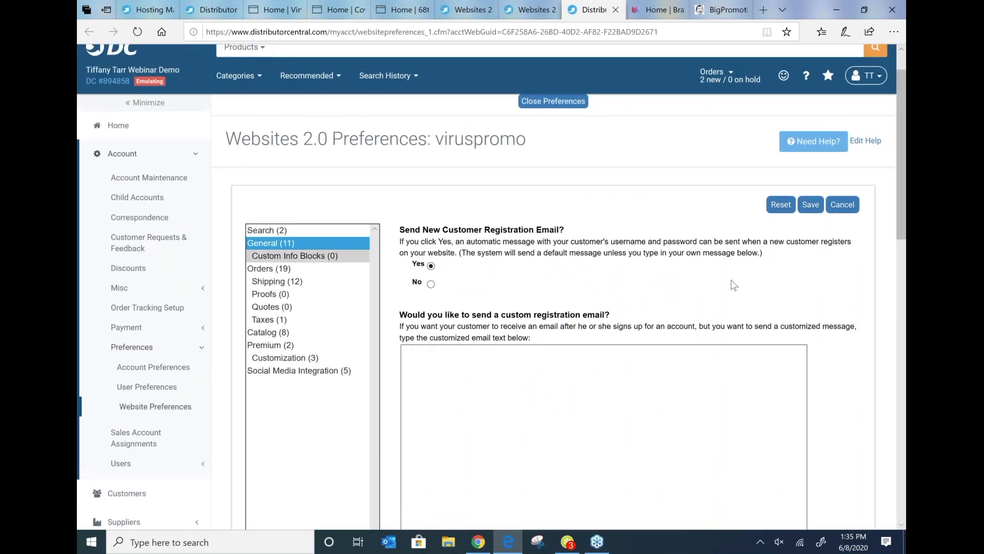
# Step: Review the Orders preferences, including the order button text and minimum order options
pyautogui.press('Down')
pyautogui.press('Down')
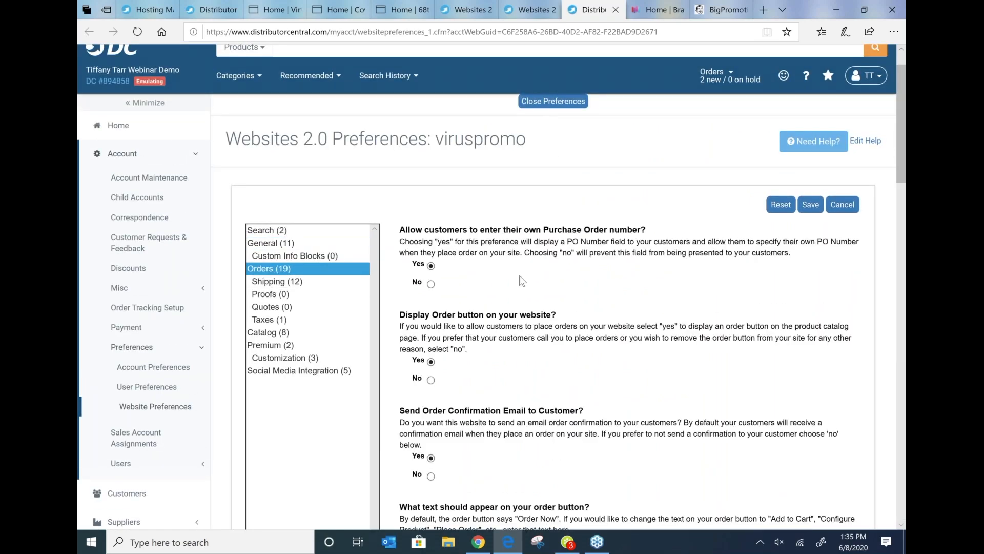
pyautogui.scroll(-2, 522, 281)
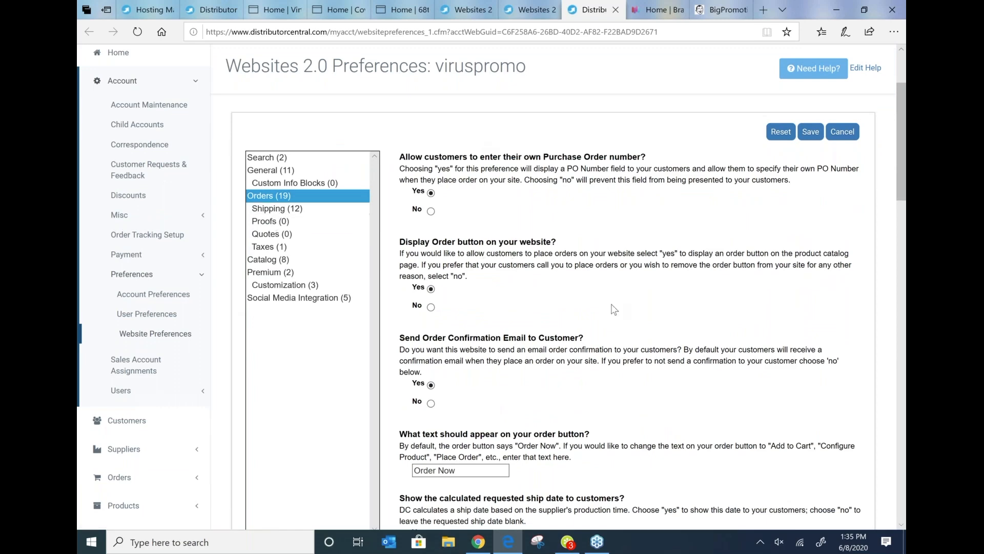
pyautogui.scroll(-3, 597, 309)
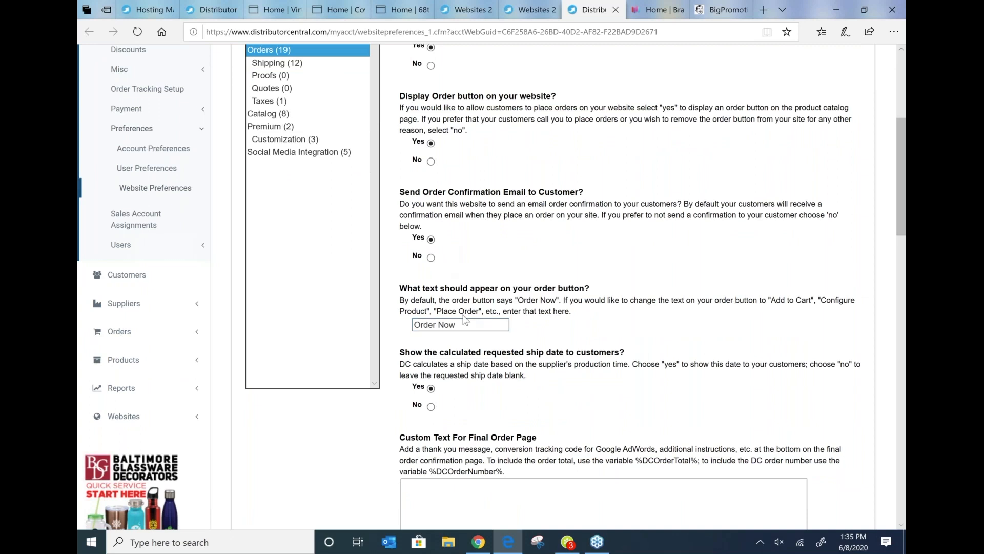
pyautogui.moveTo(400, 288); pyautogui.dragTo(598, 295)
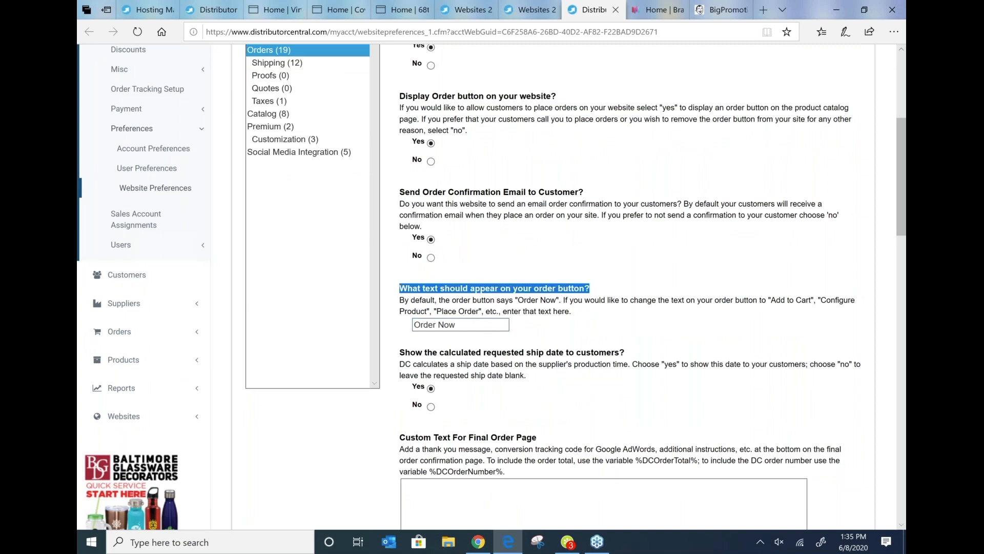
pyautogui.click(589, 315)
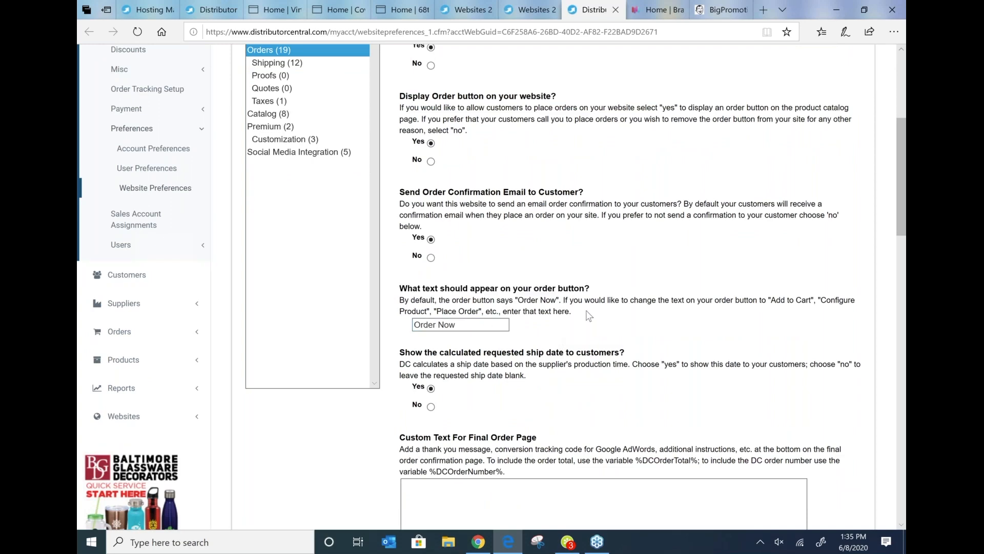
pyautogui.scroll(-3, 590, 315)
pyautogui.scroll(-5, 583, 309)
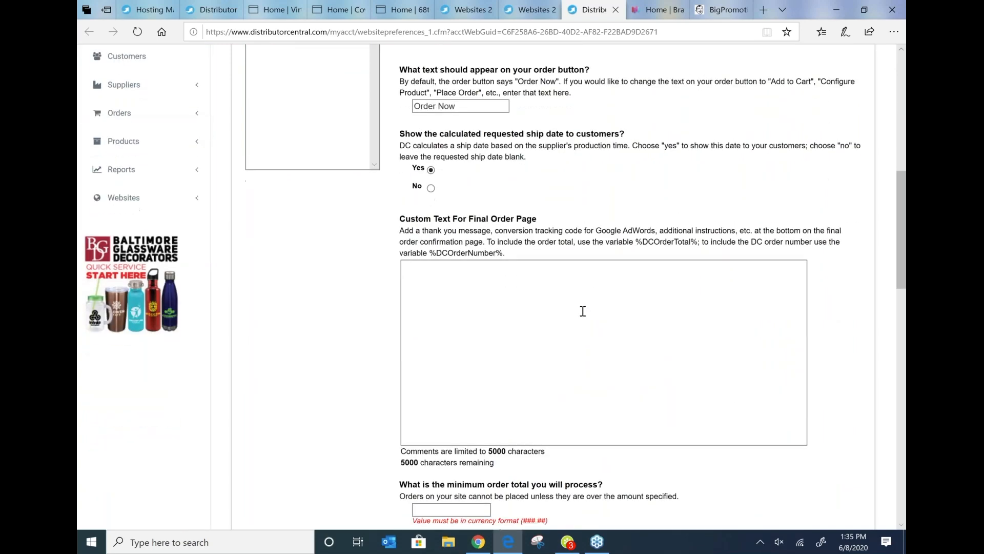
pyautogui.scroll(-5, 527, 132)
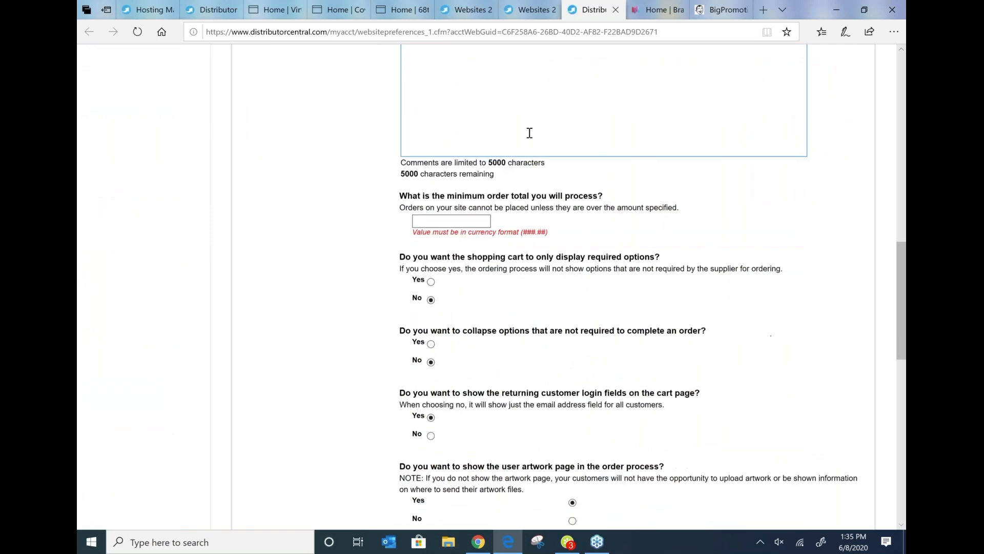
pyautogui.scroll(-10, 628, 287)
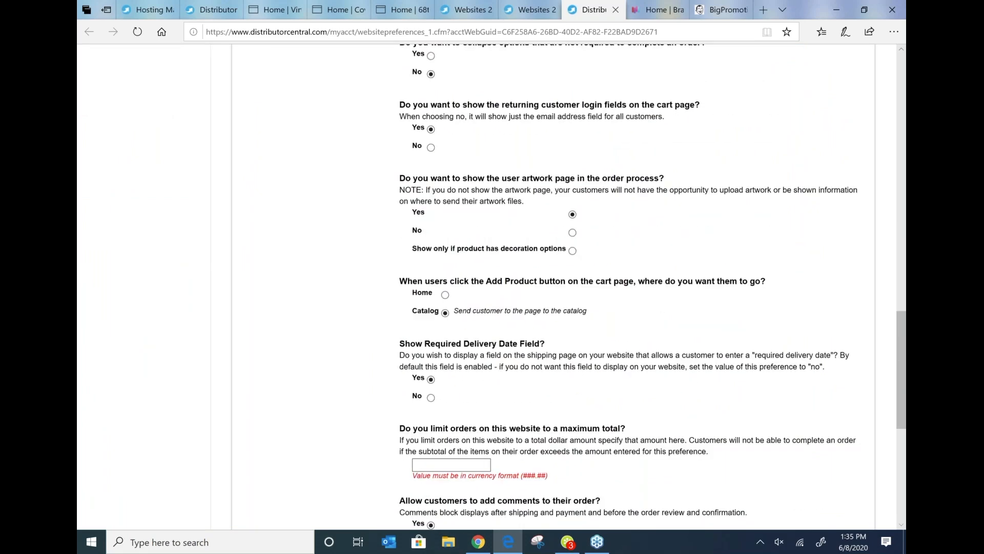
pyautogui.scroll(-1, 362, 364)
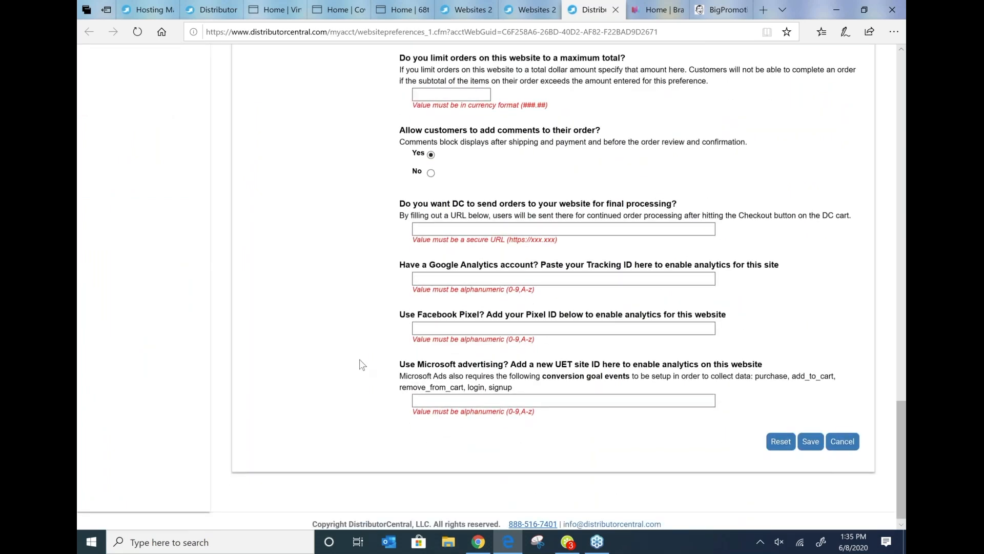
pyautogui.scroll(12, 363, 366)
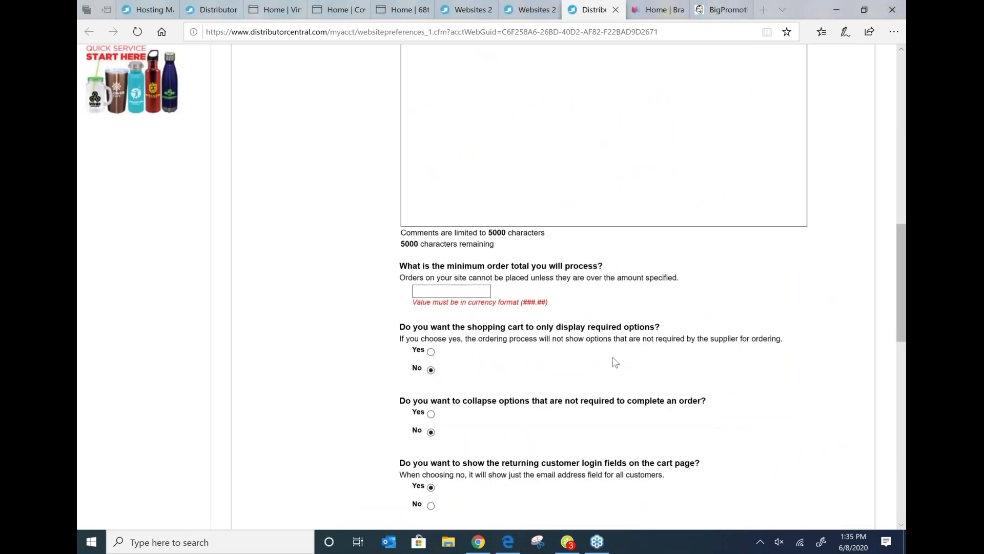
pyautogui.click(285, 161)
# Step: Review the Catalog preferences such as pricing display and recommended products
pyautogui.scroll(10, 285, 161)
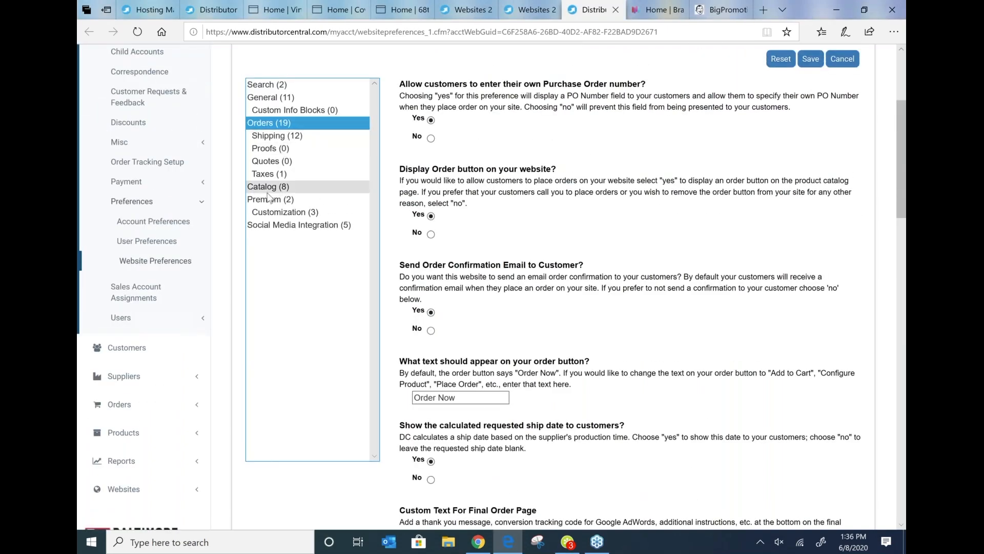
pyautogui.click(268, 191)
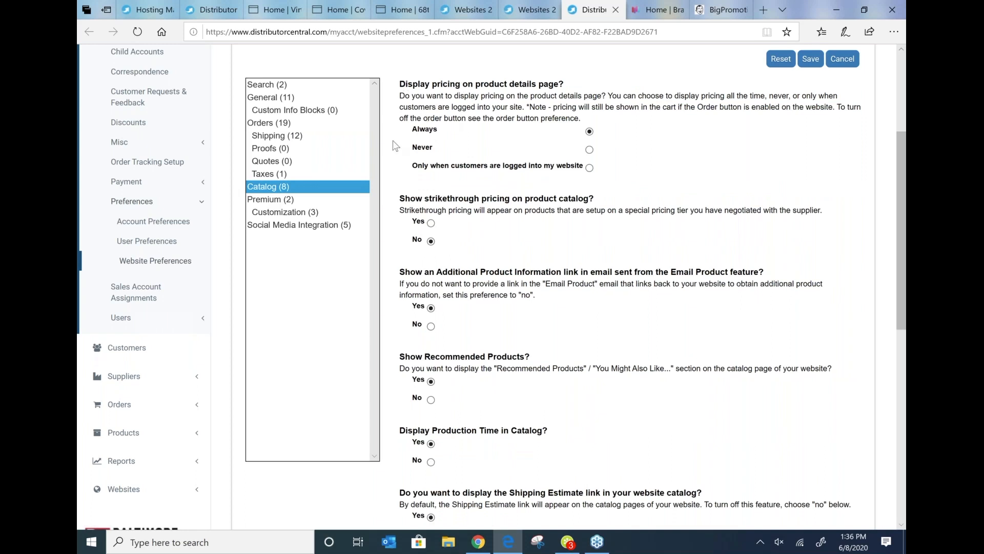
pyautogui.scroll(-2, 505, 190)
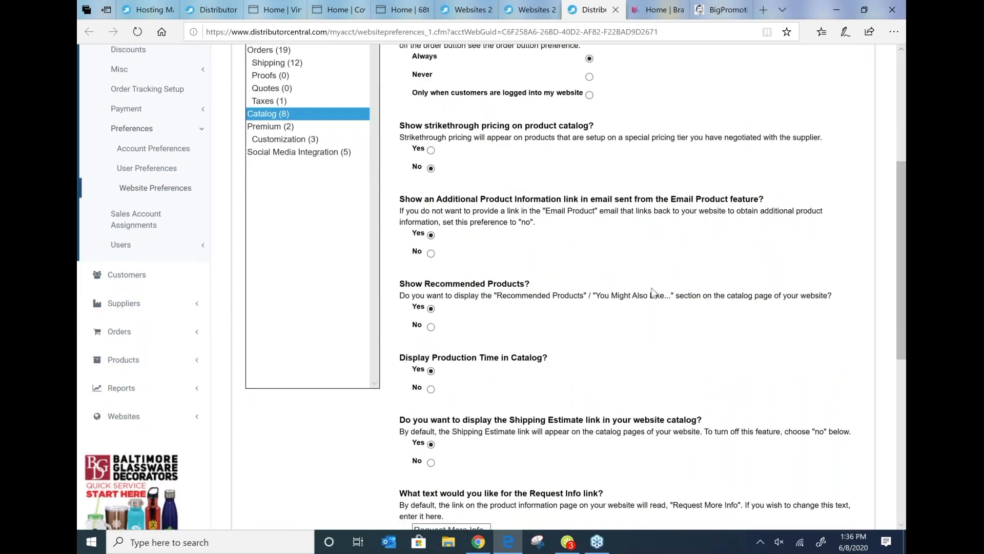
pyautogui.click(431, 308)
pyautogui.scroll(-1, 465, 195)
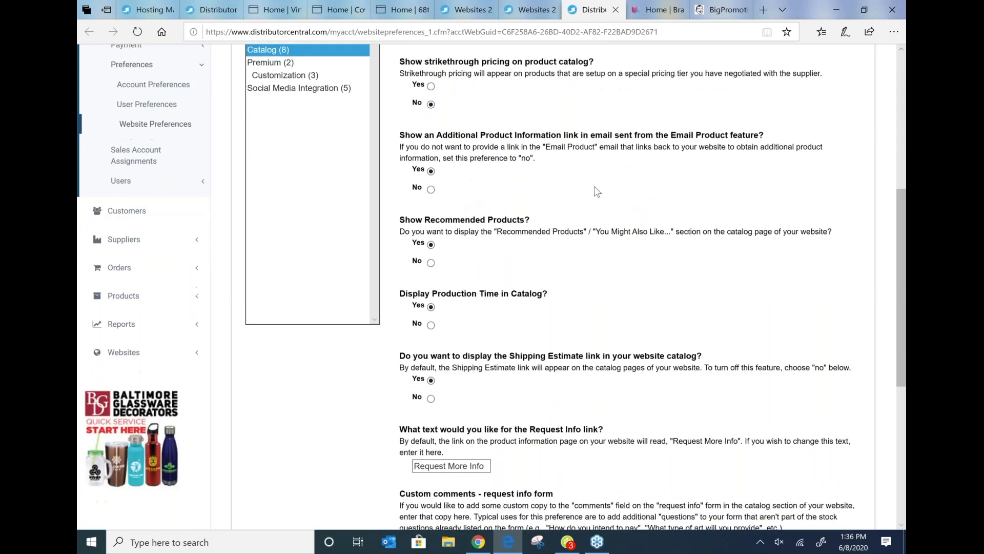
pyautogui.scroll(-1, 538, 215)
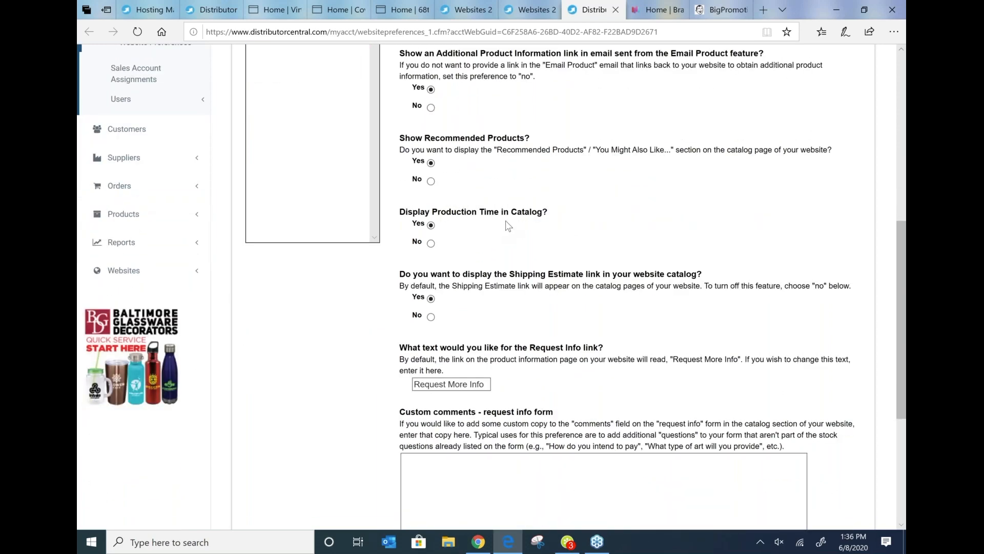
pyautogui.scroll(-1, 505, 226)
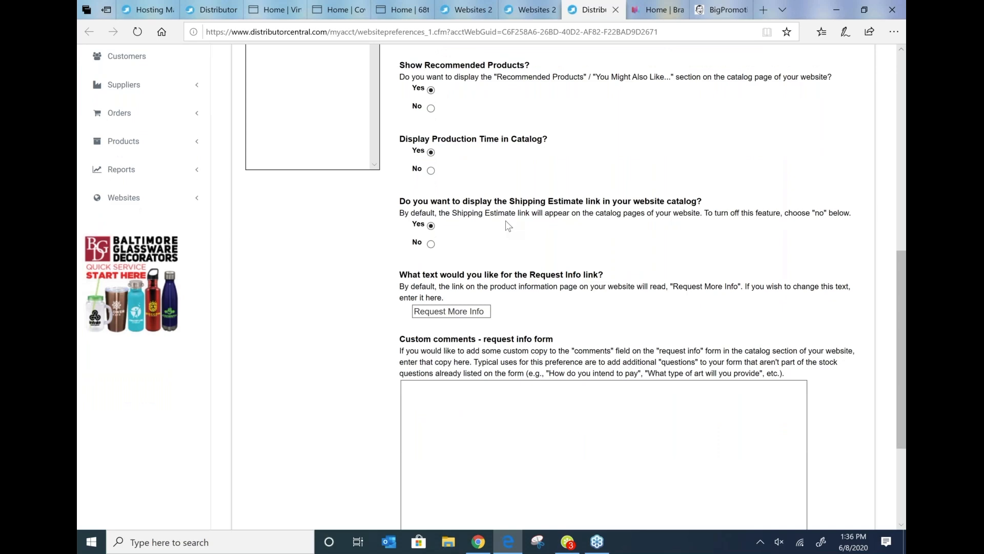
pyautogui.scroll(-3, 348, 248)
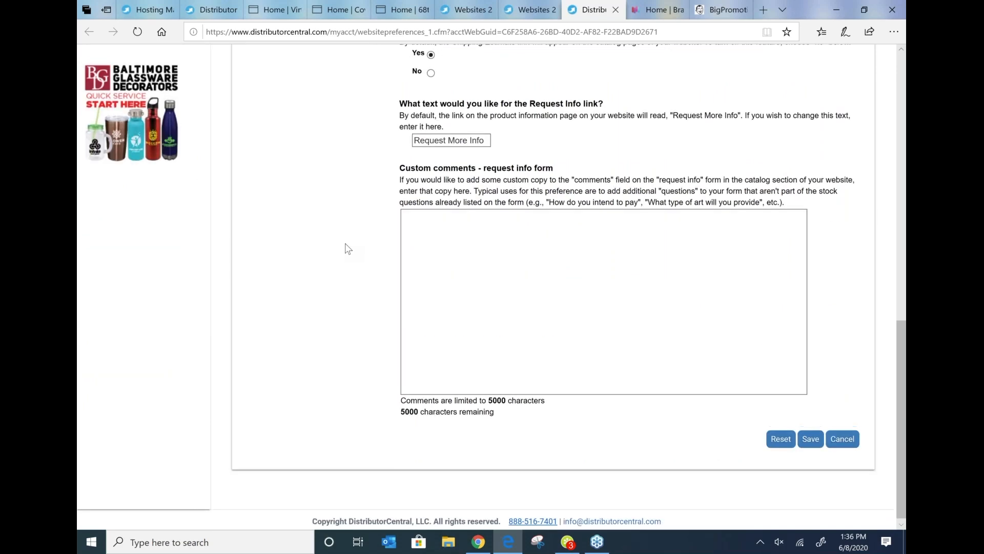
pyautogui.scroll(5, 347, 248)
pyautogui.scroll(1, 346, 243)
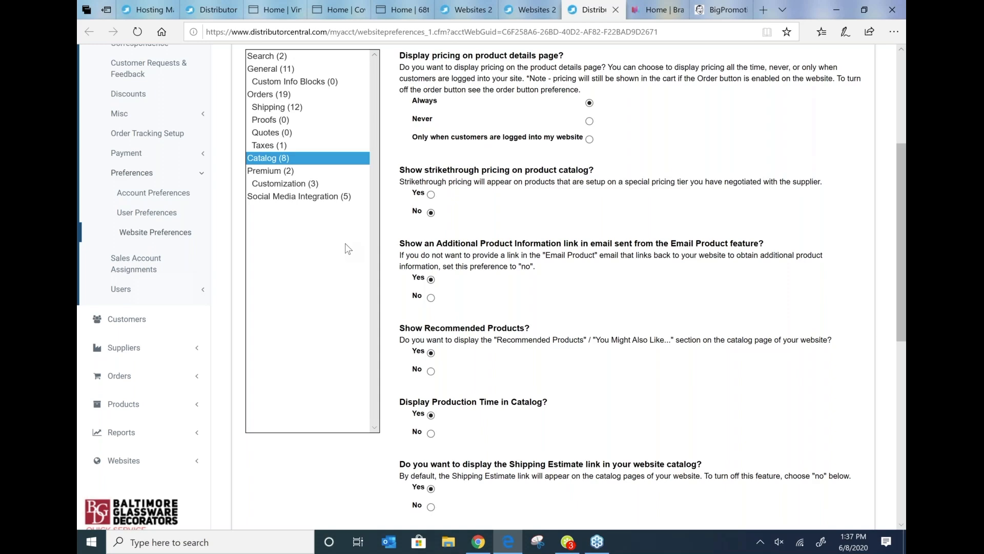
pyautogui.scroll(3, 346, 243)
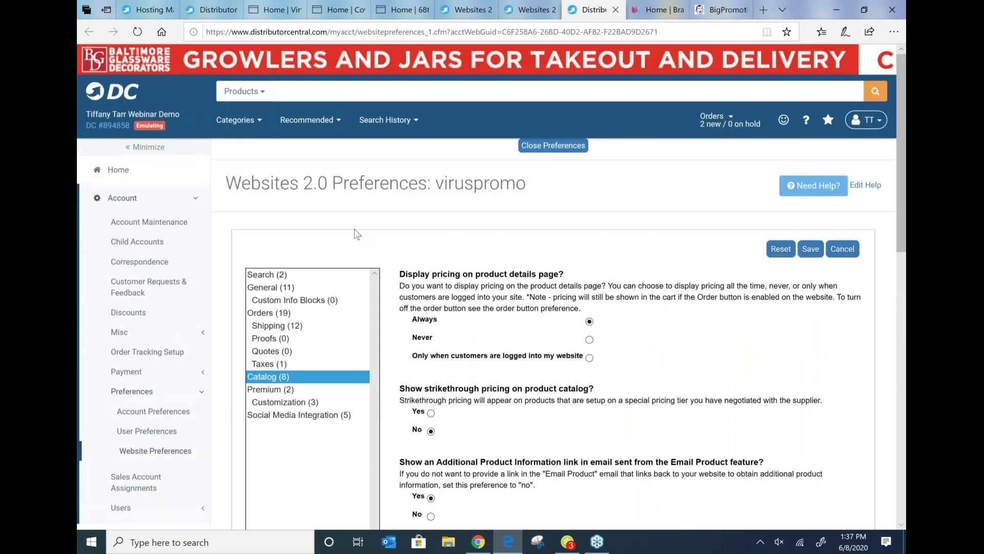
# Step: Review the Social Media Integration preferences
pyautogui.scroll(-4, 355, 228)
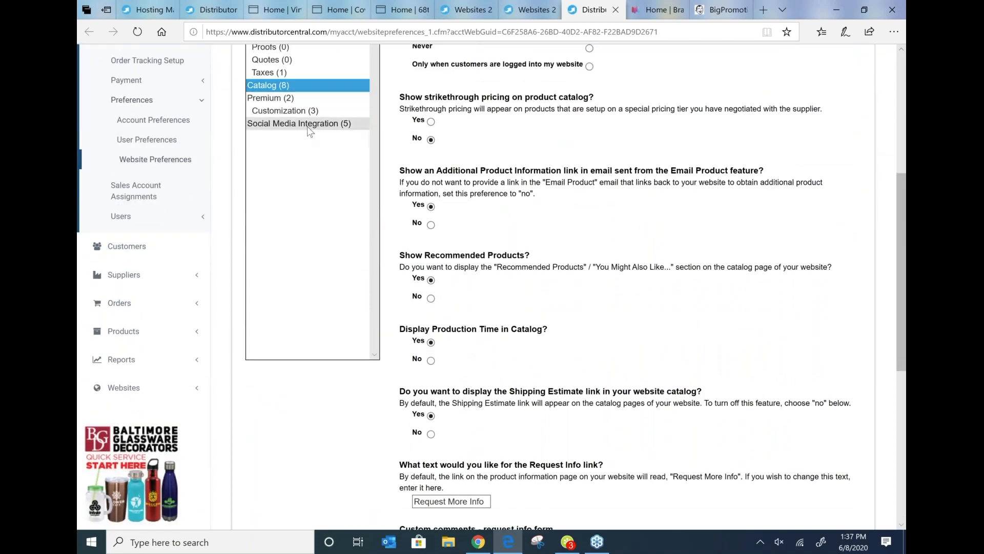
pyautogui.click(309, 125)
pyautogui.scroll(1, 314, 132)
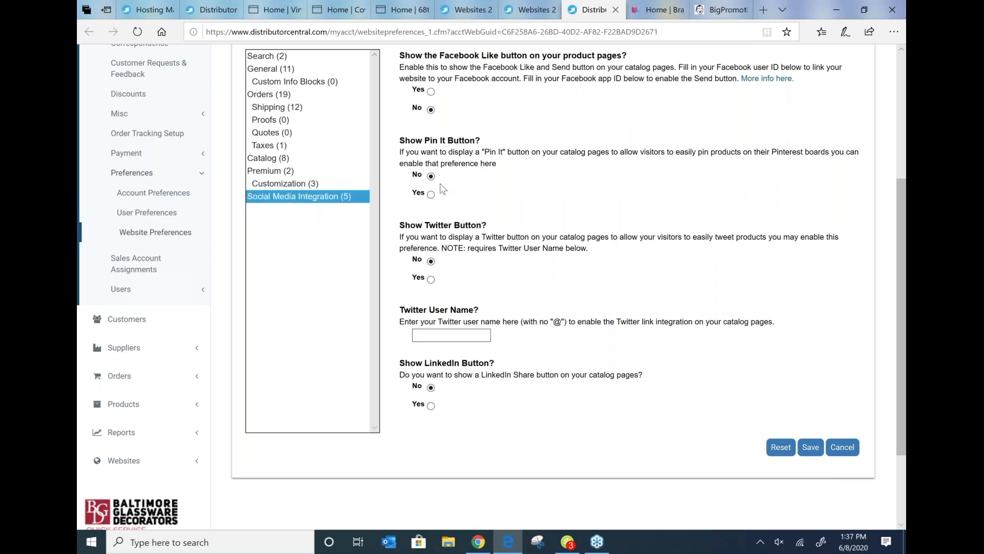
pyautogui.scroll(-2, 442, 189)
pyautogui.scroll(4, 516, 207)
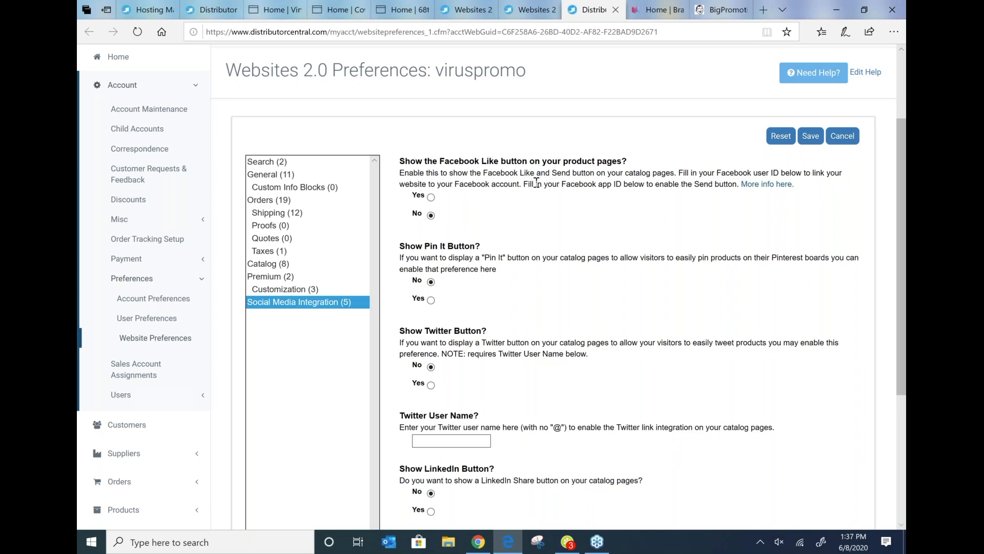
pyautogui.scroll(-3, 535, 183)
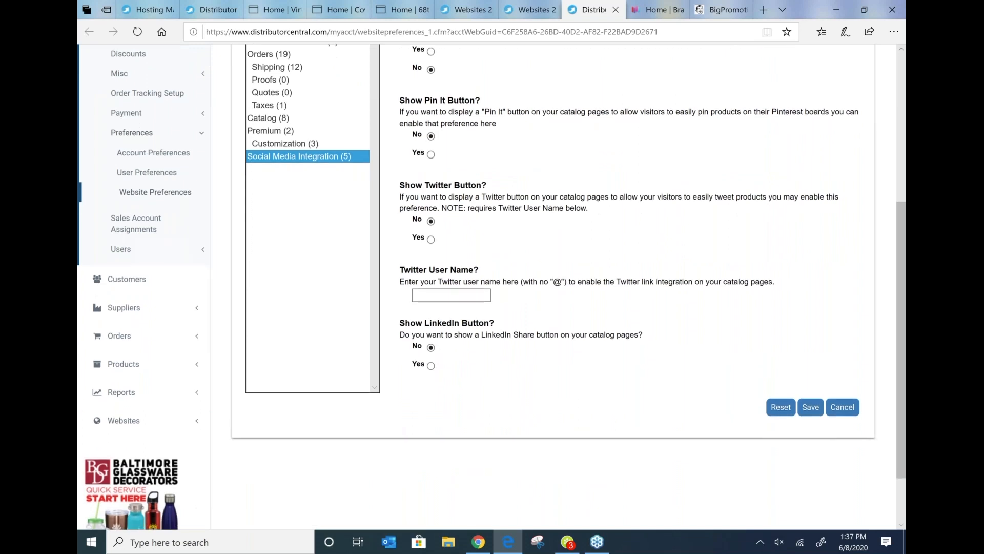
pyautogui.scroll(-2, 492, 288)
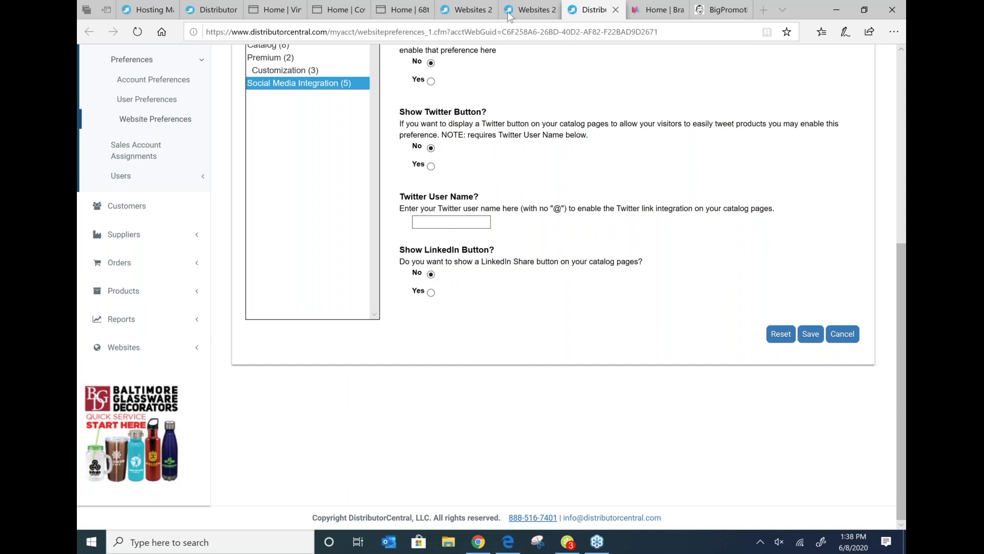
# Step: Search the DistributorCentral Help Academy for payment and open the Testing Payment Setup article, returning to the help home
pyautogui.moveTo(511, 11)
pyautogui.click(216, 7)
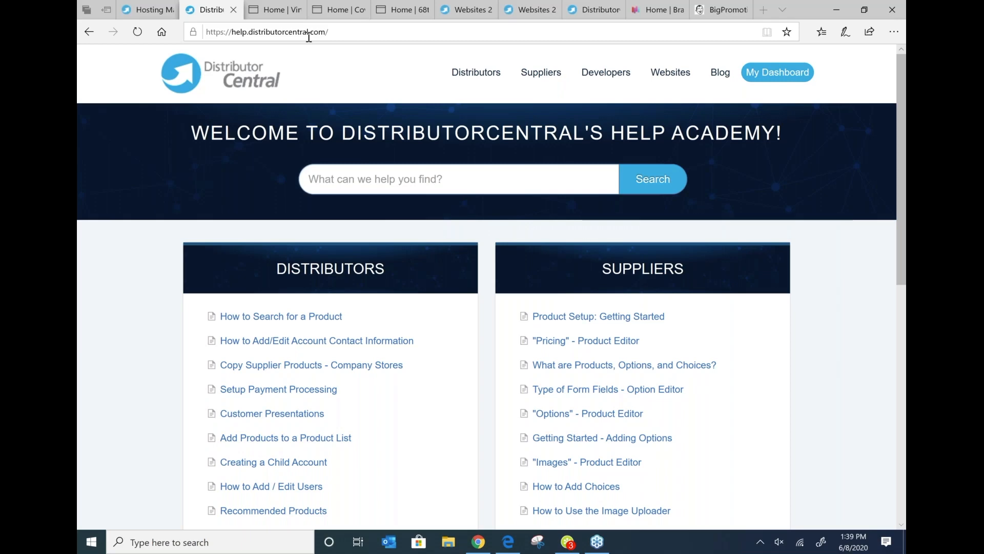
pyautogui.click(401, 182)
pyautogui.write('payment')
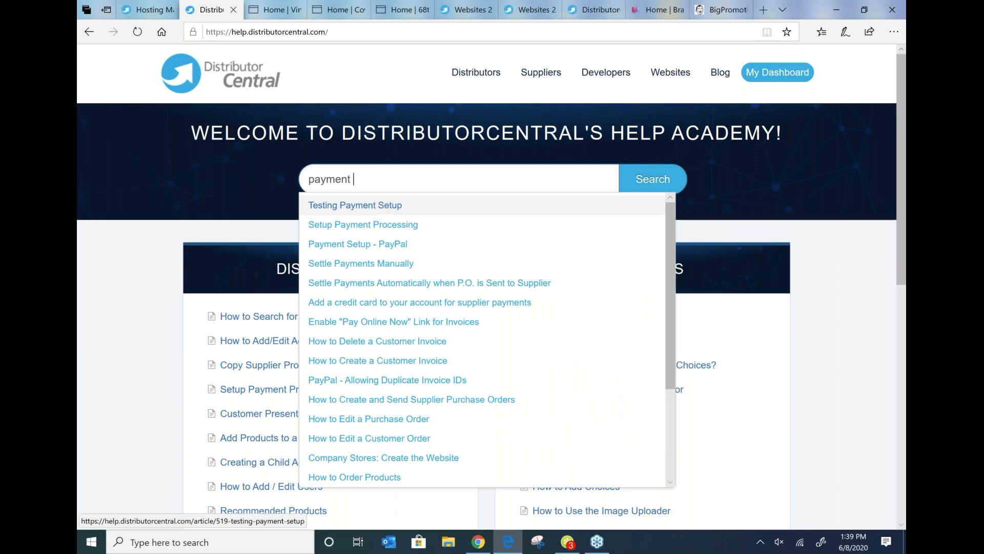
pyautogui.click(355, 210)
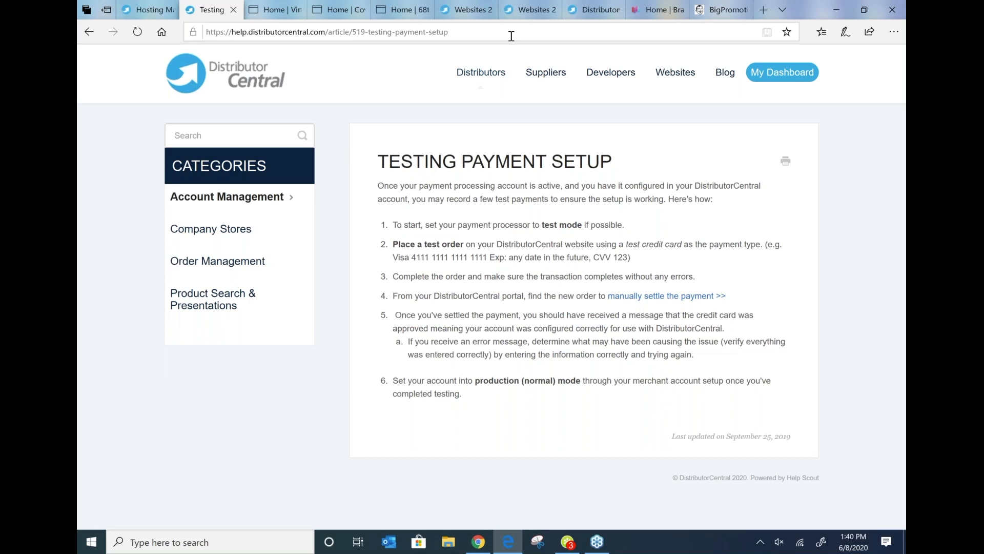
pyautogui.click(169, 75)
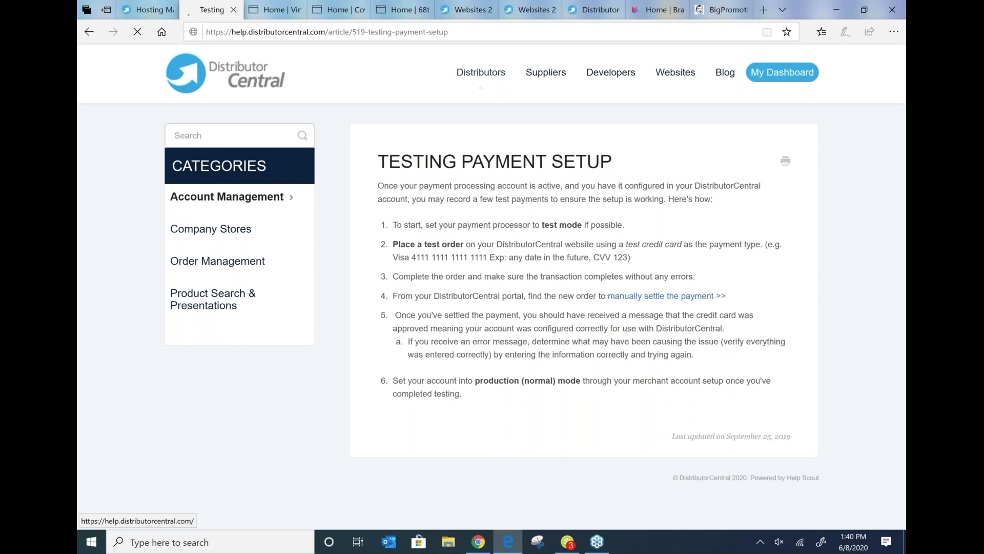